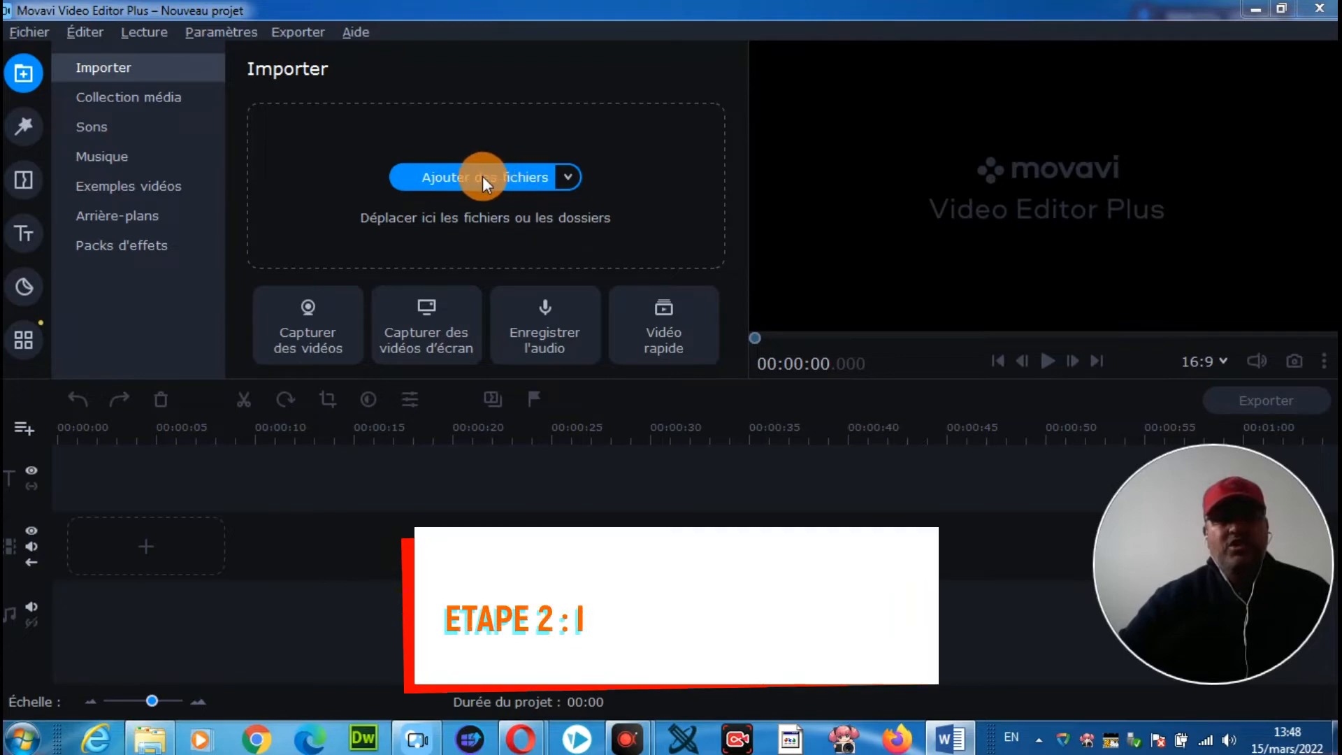
# Import all the images from the LINUX folder into the media collection.
pyautogui.click(488, 176)
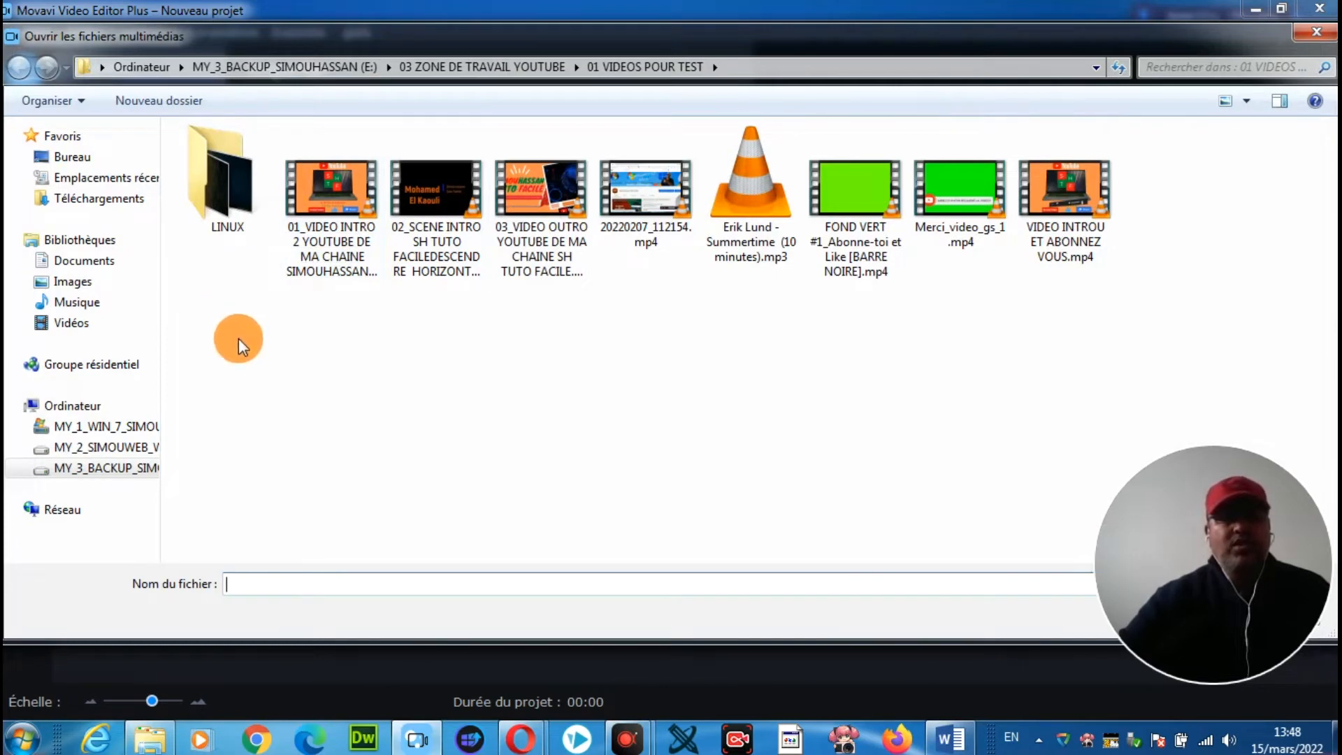
pyautogui.doubleClick(222, 174)
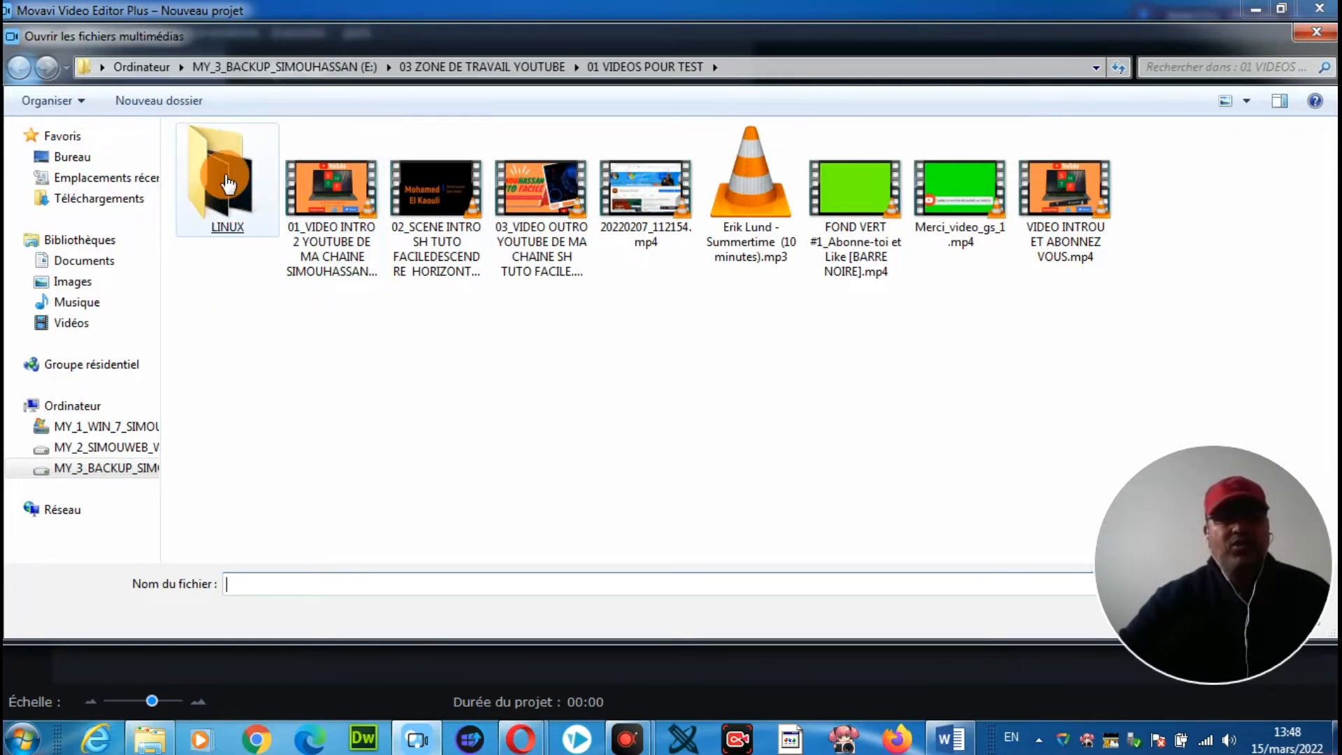
pyautogui.click(227, 184)
pyautogui.click(749, 156)
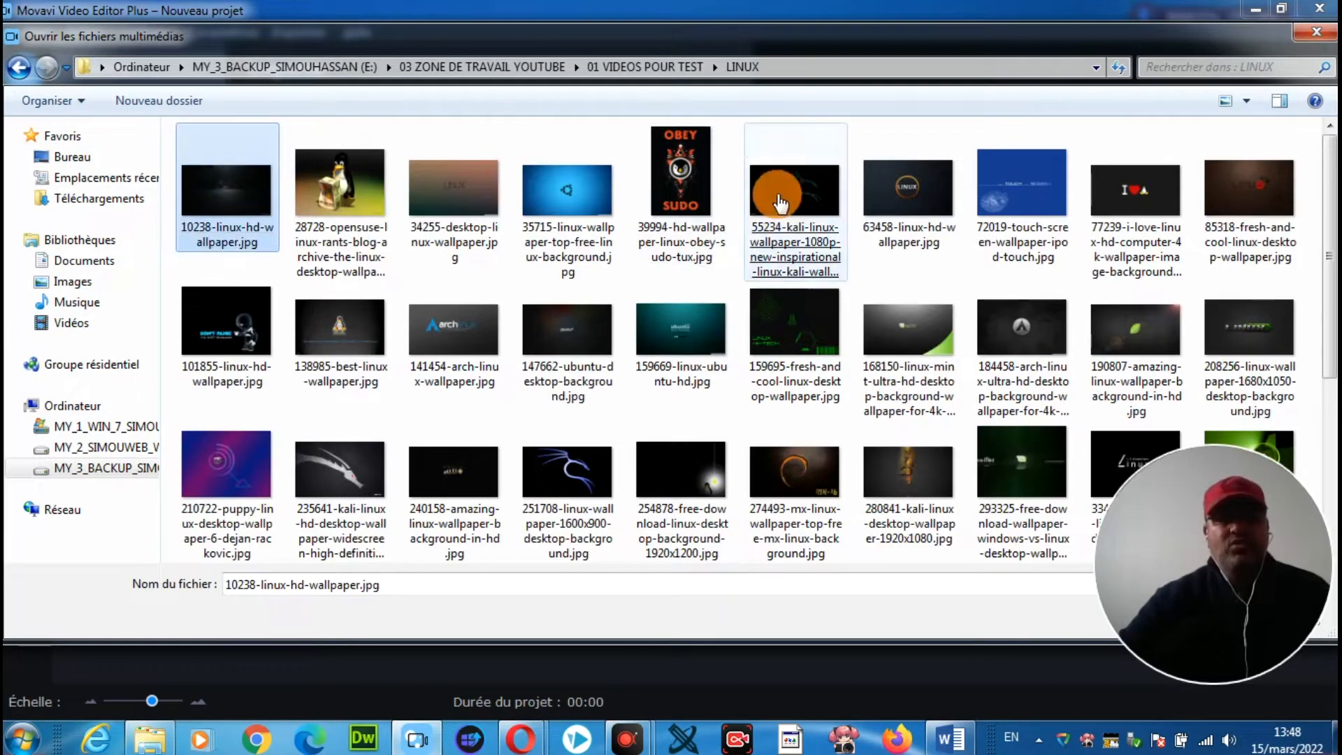
pyautogui.click(259, 211)
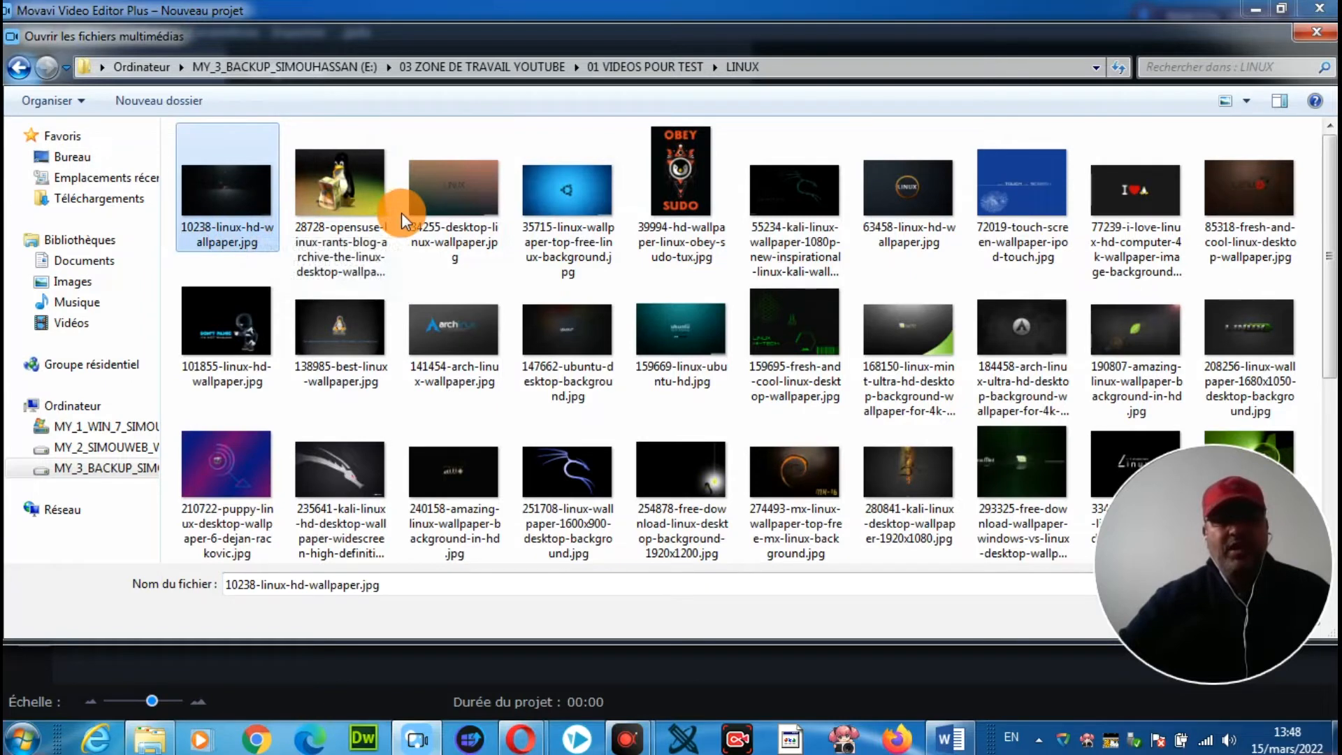
pyautogui.click(234, 286)
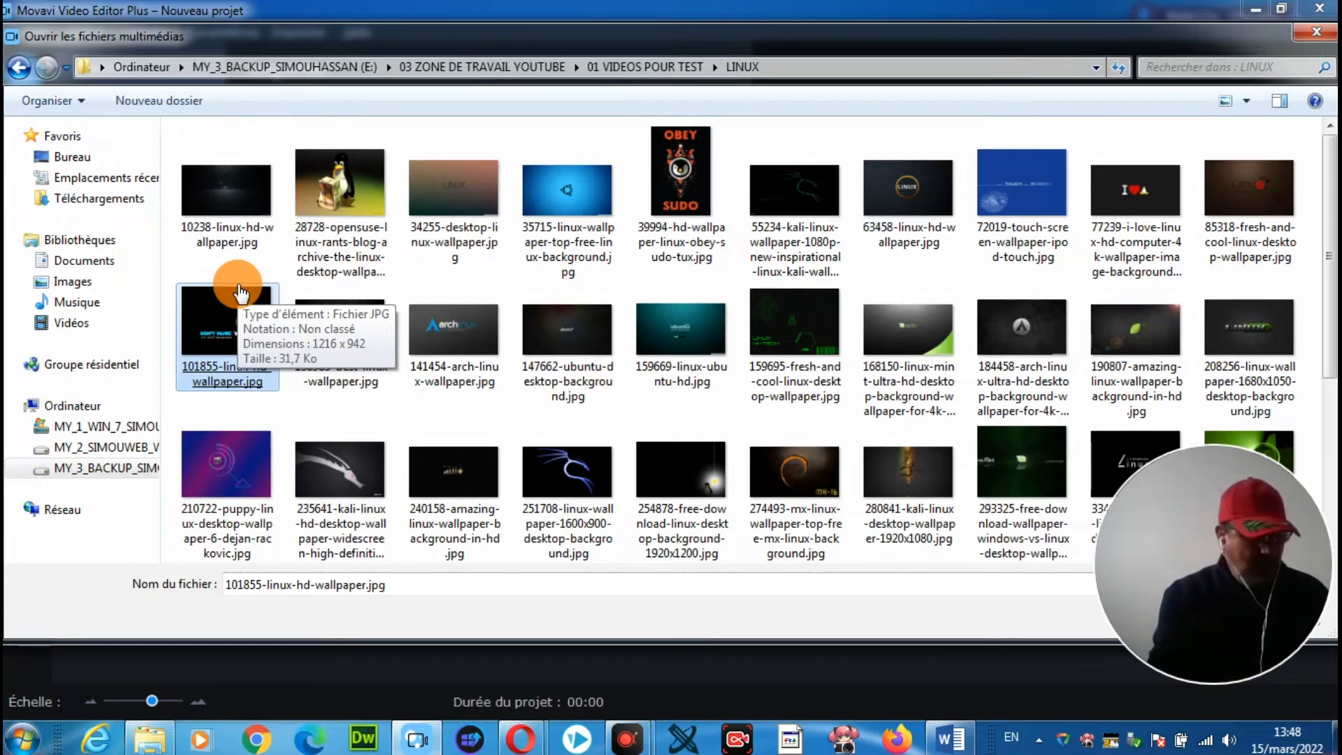
pyautogui.hotkey('ctrl', 'a')
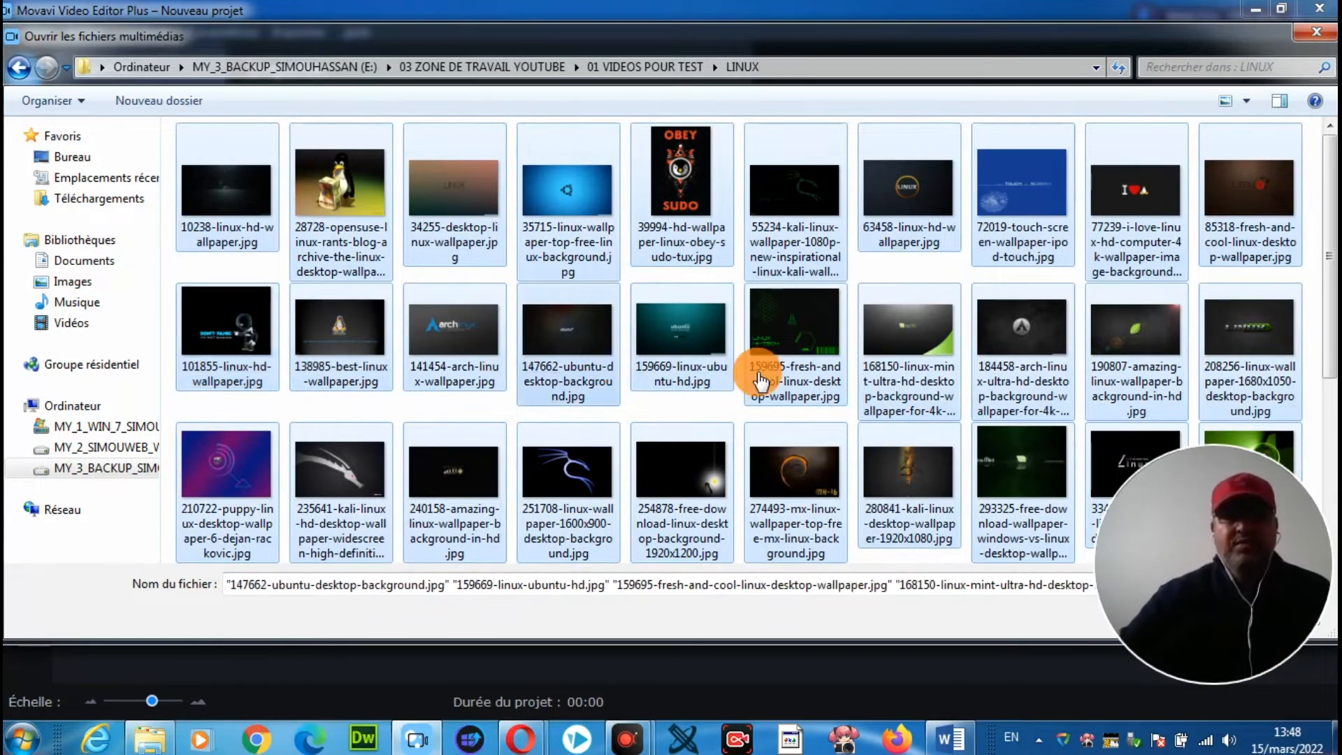
pyautogui.moveTo(1248, 508); pyautogui.dragTo(1309, 298)
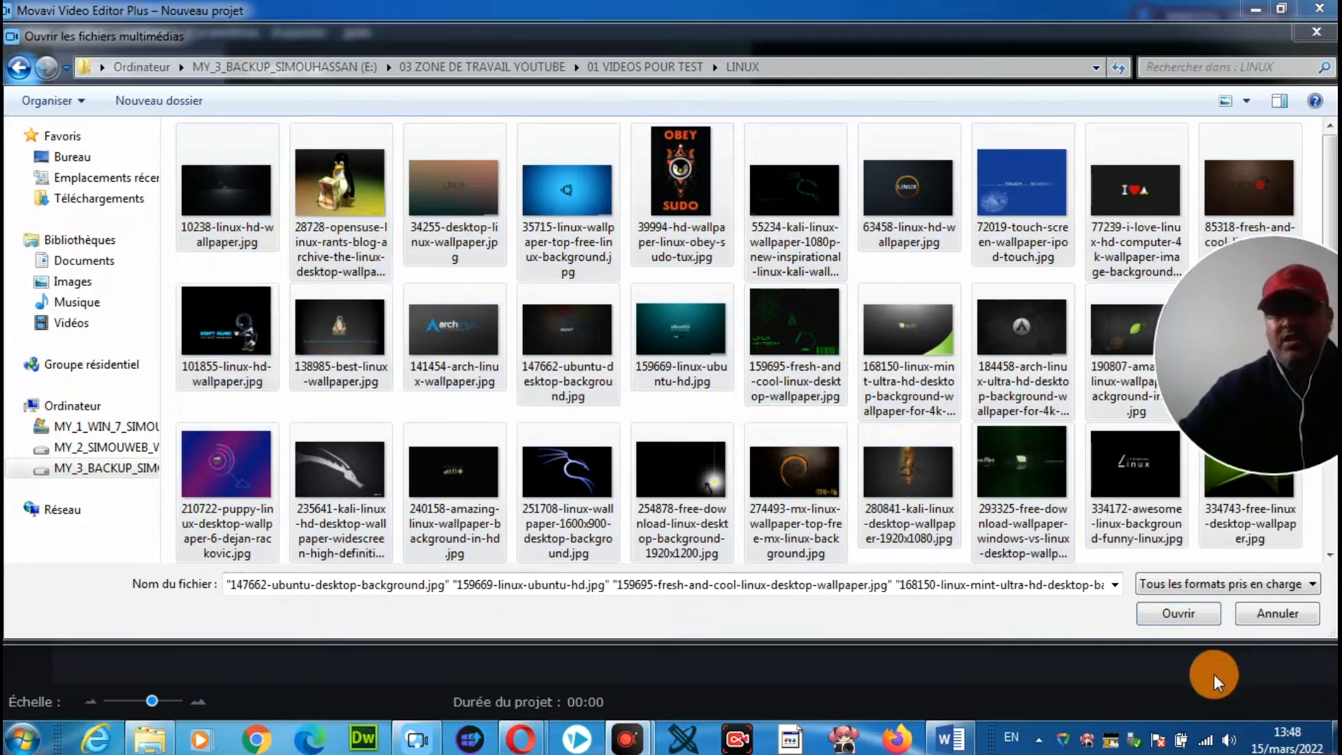
pyautogui.click(1181, 613)
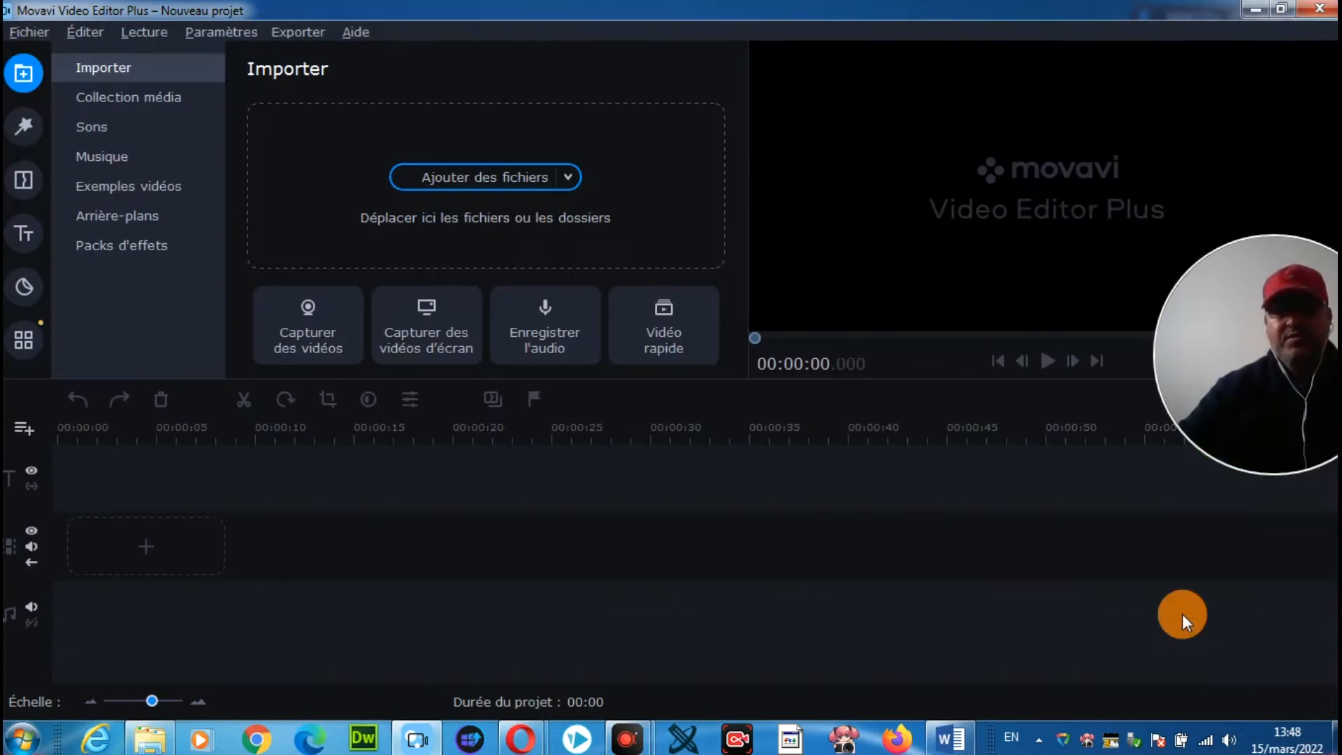
pyautogui.moveTo(1210, 321); pyautogui.dragTo(1167, 514)
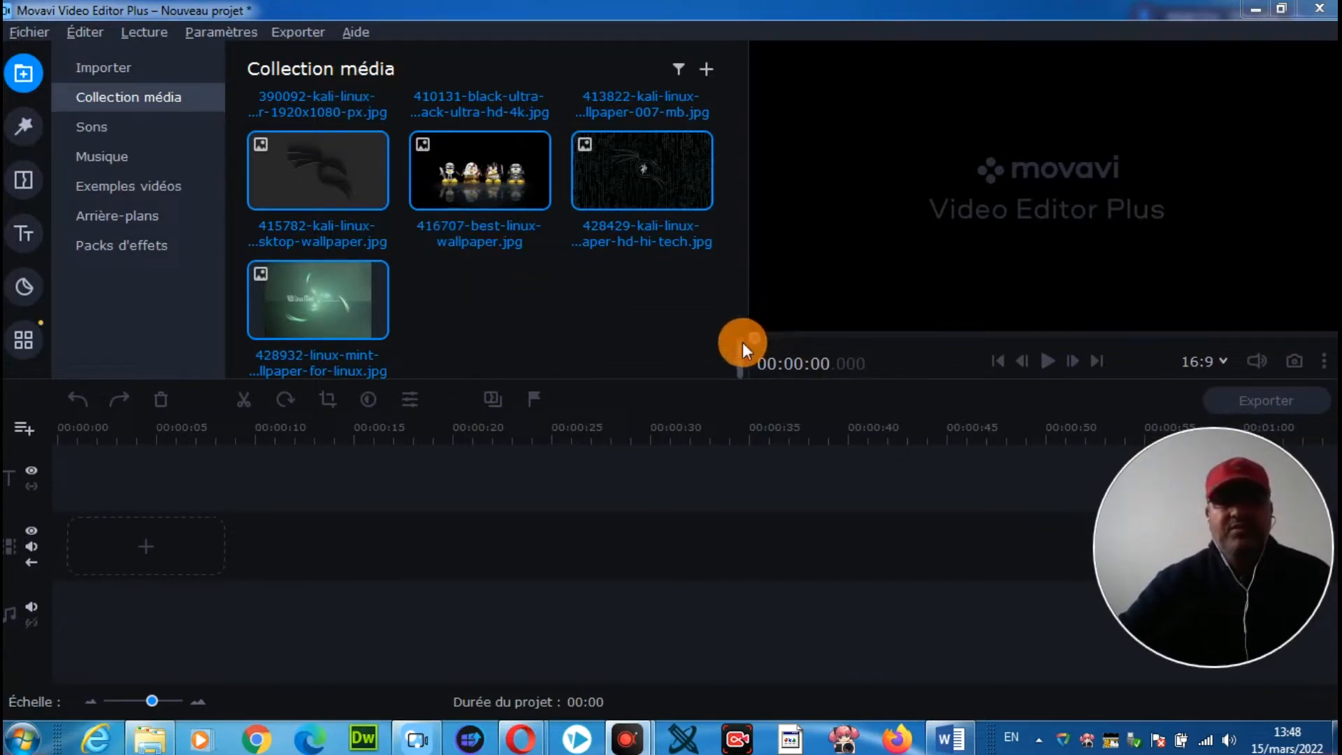
# Place all the imported images on the timeline's video track and check the resulting clip sequence.
pyautogui.moveTo(741, 344); pyautogui.dragTo(759, 142)
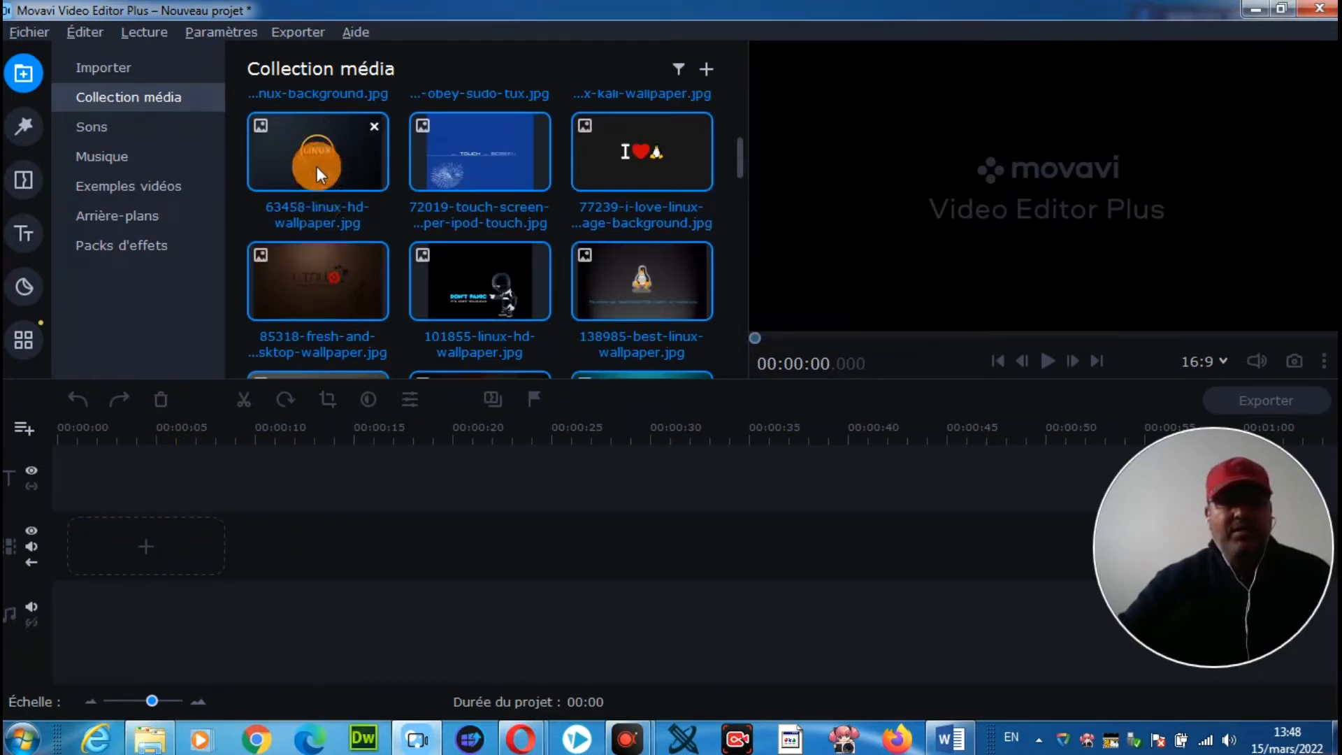
pyautogui.moveTo(316, 157); pyautogui.dragTo(73, 534)
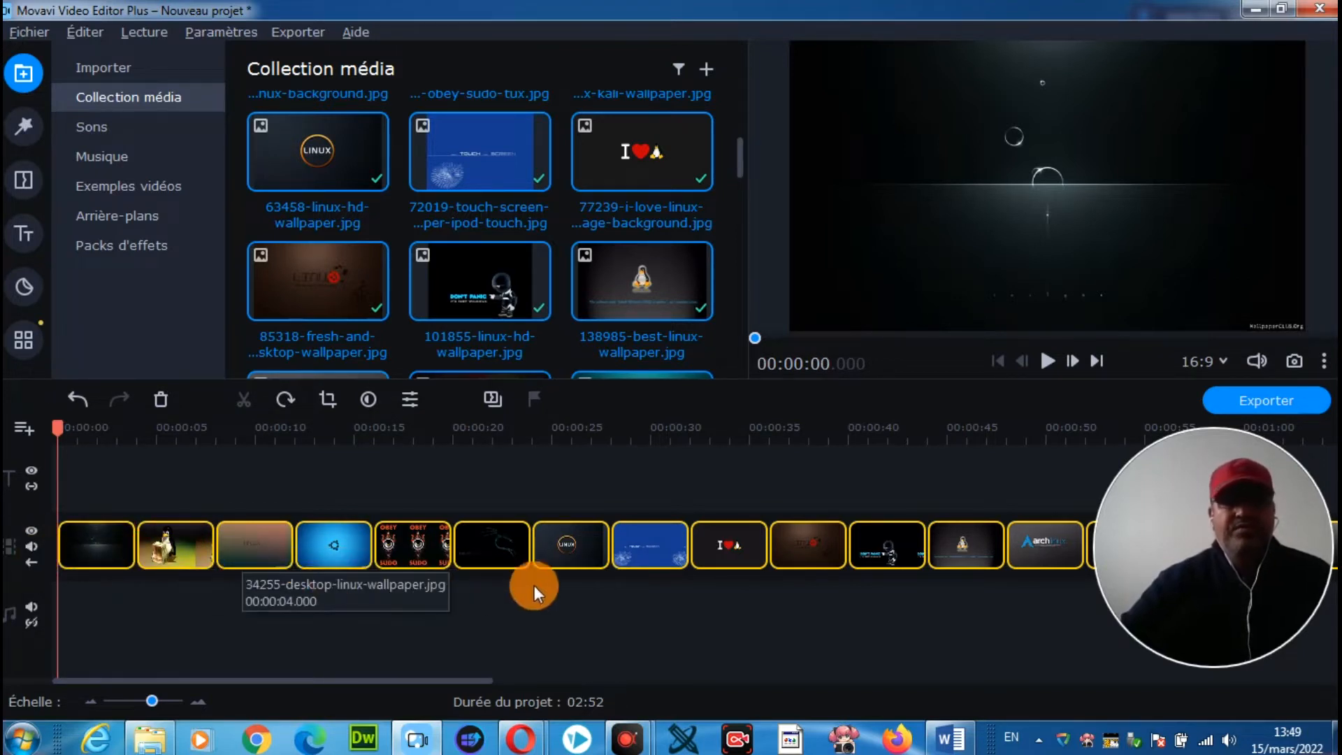
pyautogui.moveTo(413, 678)
pyautogui.mouseDown()
pyautogui.moveTo(459, 682)
pyautogui.moveTo(424, 682)
pyautogui.mouseUp()
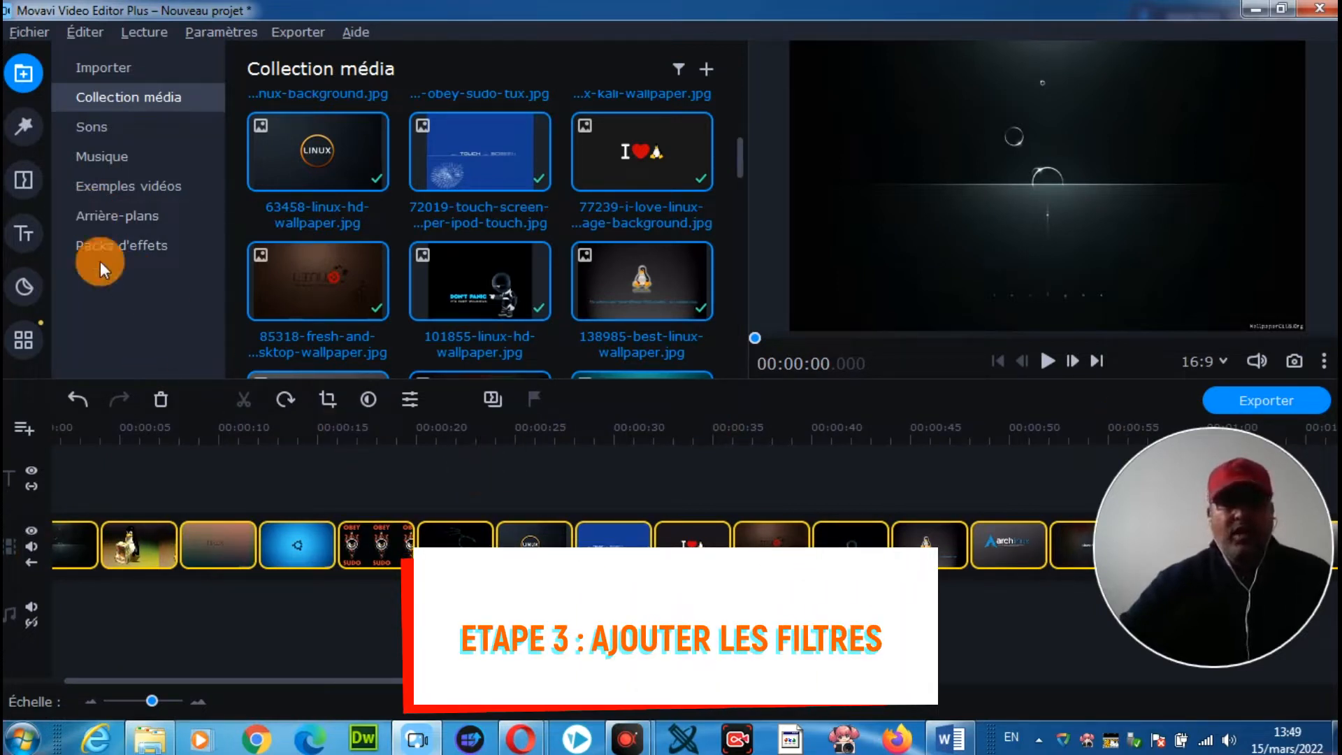
pyautogui.moveTo(217, 684); pyautogui.dragTo(162, 673)
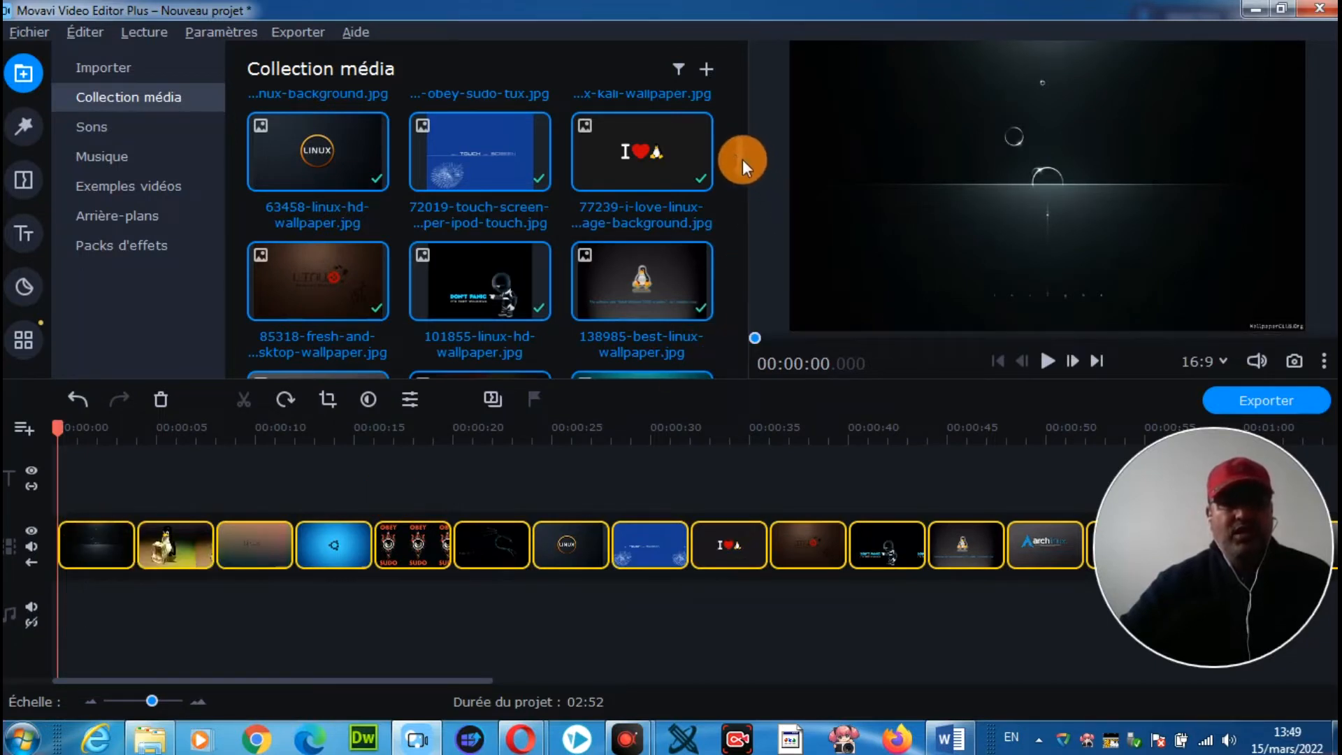
# Apply the Pop art - 4 carreaux filter to all the image clips on the timeline.
pyautogui.click(23, 126)
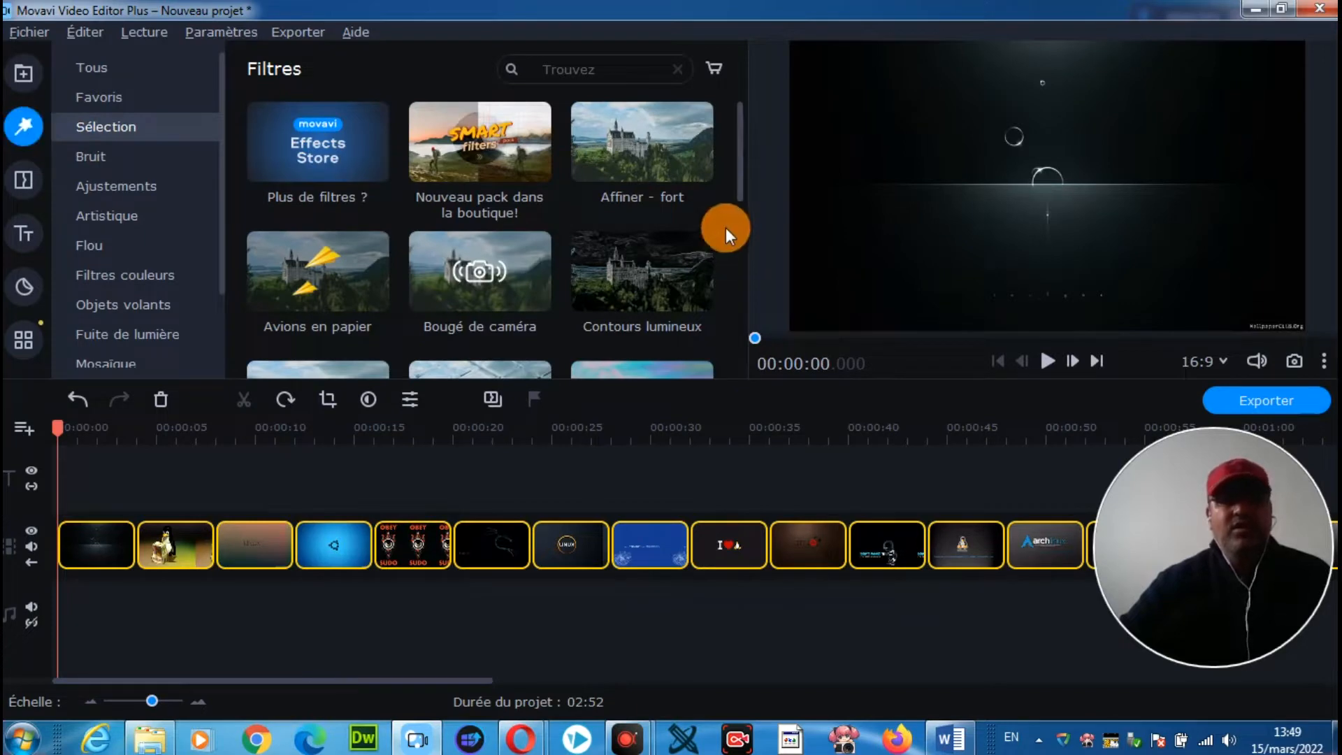
pyautogui.moveTo(739, 160); pyautogui.dragTo(736, 249)
pyautogui.click(619, 253)
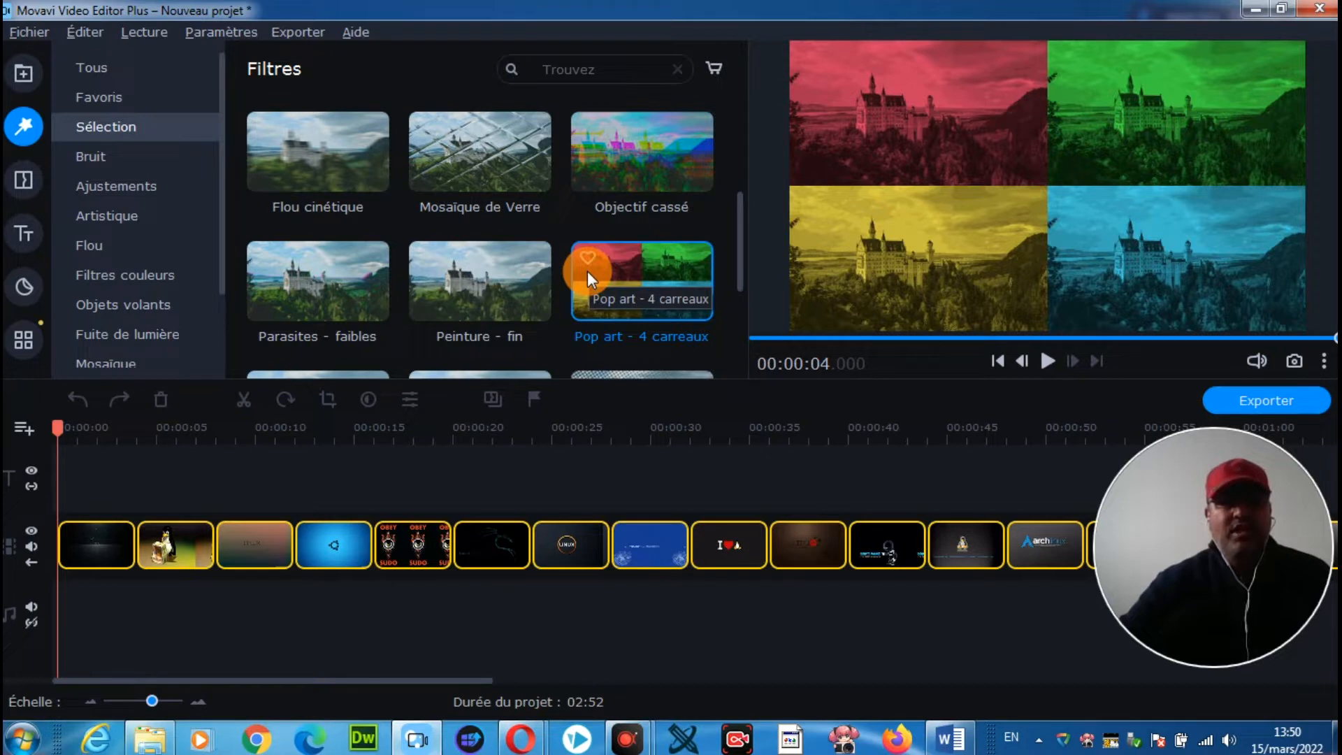
pyautogui.moveTo(587, 270); pyautogui.dragTo(82, 531)
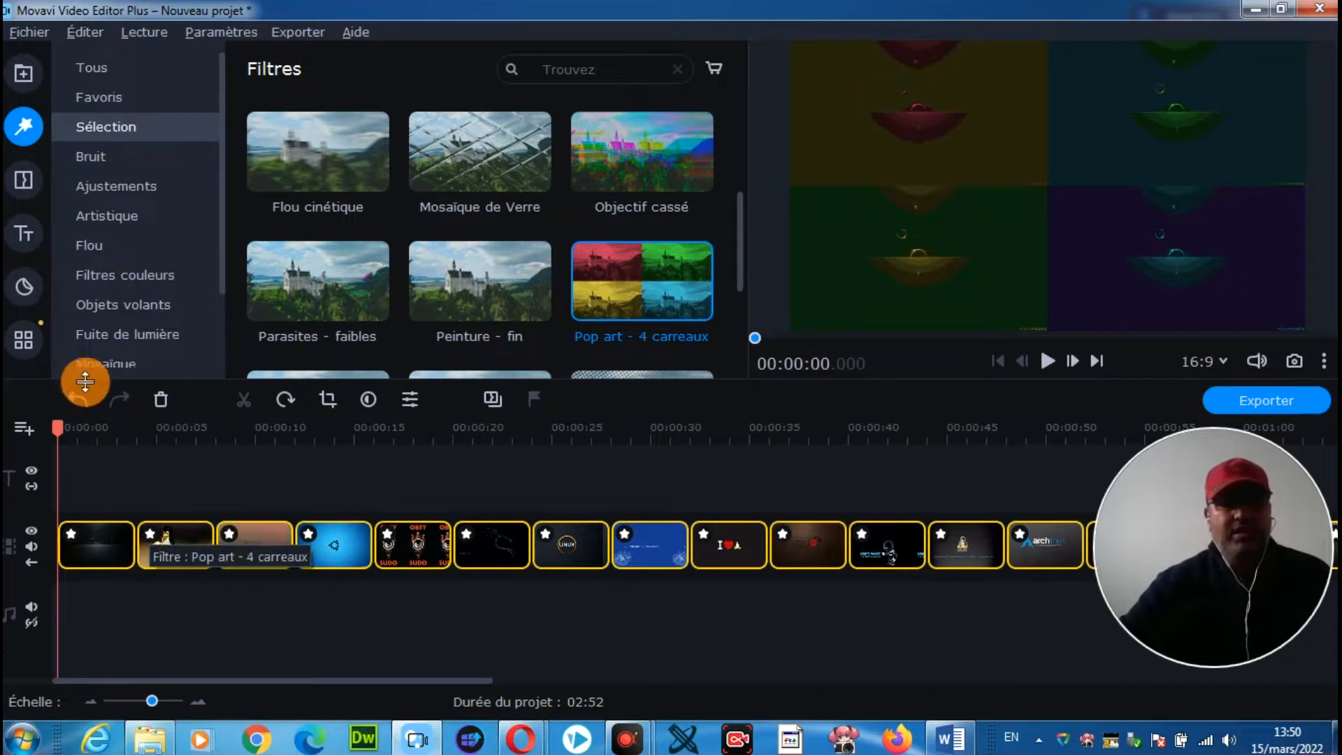
# Play back the filtered clips and undo the Pop art filter.
pyautogui.click(1044, 359)
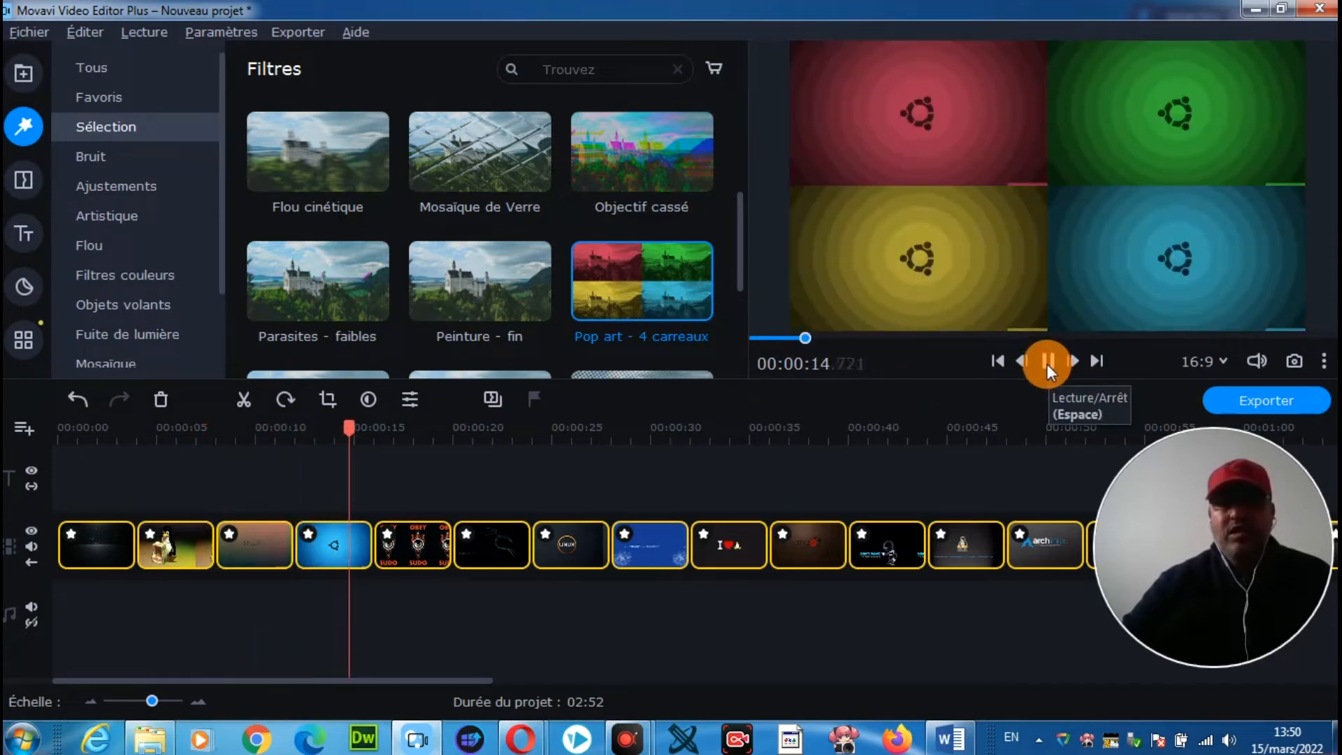
pyautogui.click(1046, 364)
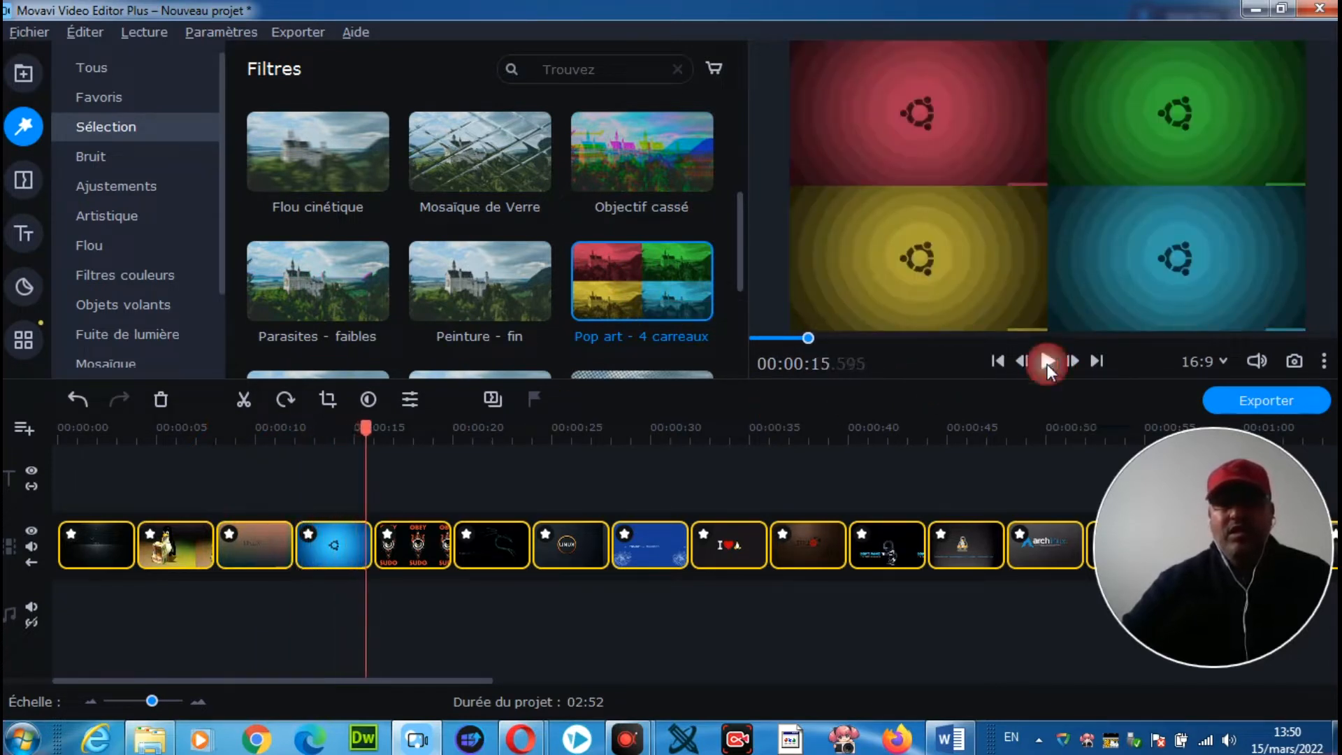
pyautogui.click(76, 397)
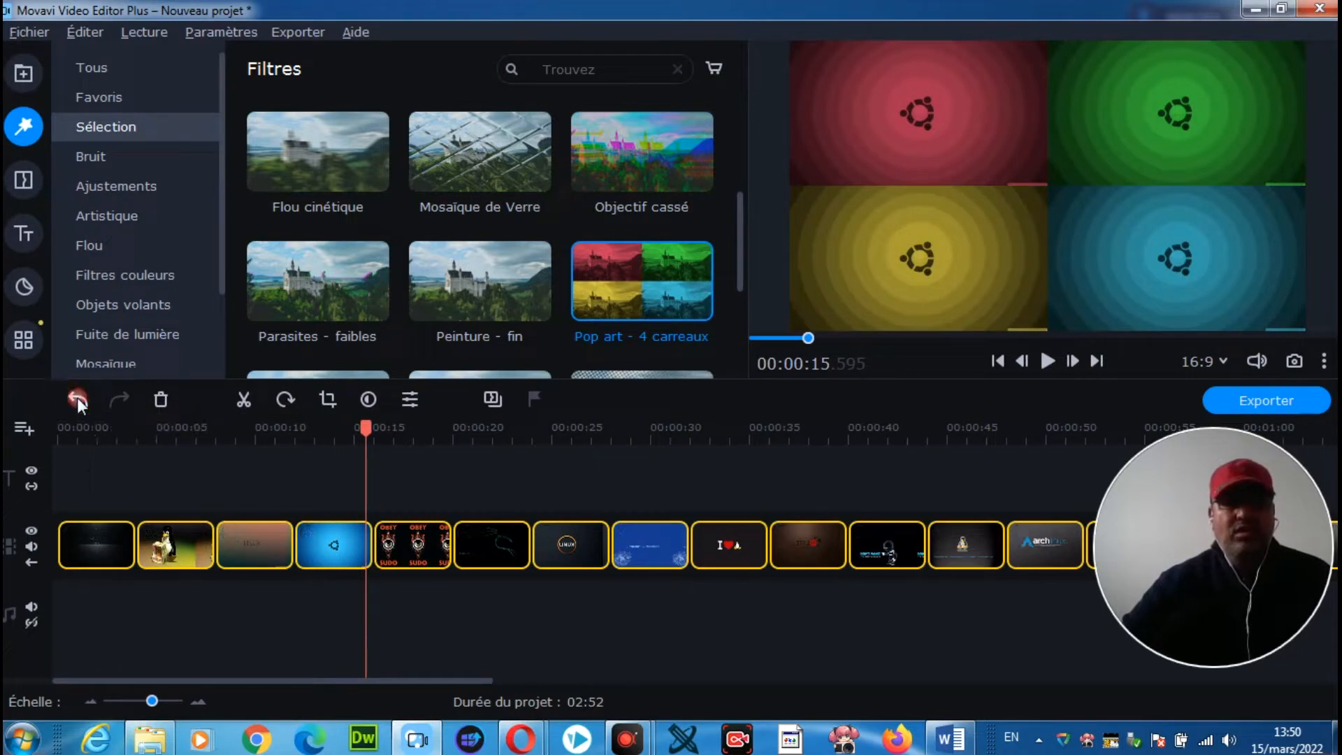
# Apply the Inverser filter from the Ajustements category to the first six image clips.
pyautogui.moveTo(360, 419); pyautogui.dragTo(280, 433)
pyautogui.click(103, 538)
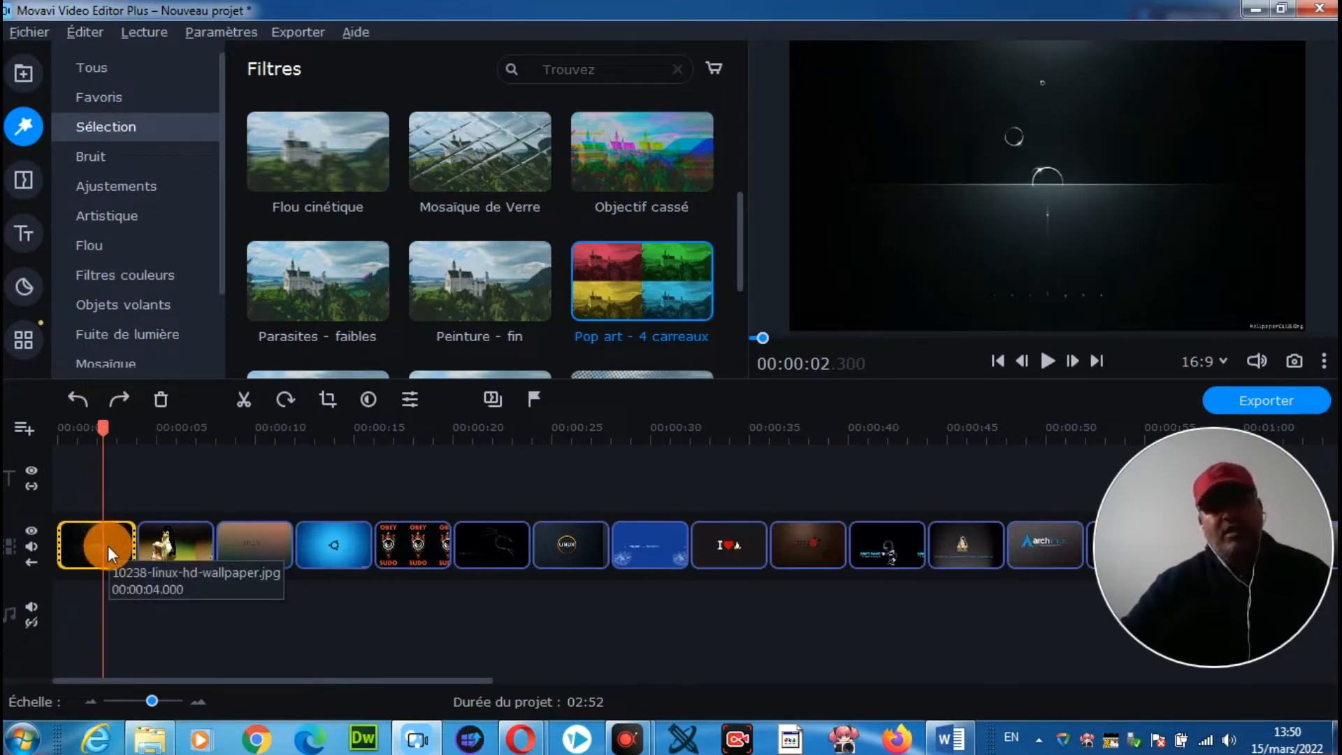
pyautogui.keyDown('ctrl'); pyautogui.click(208, 552); pyautogui.keyUp('ctrl')
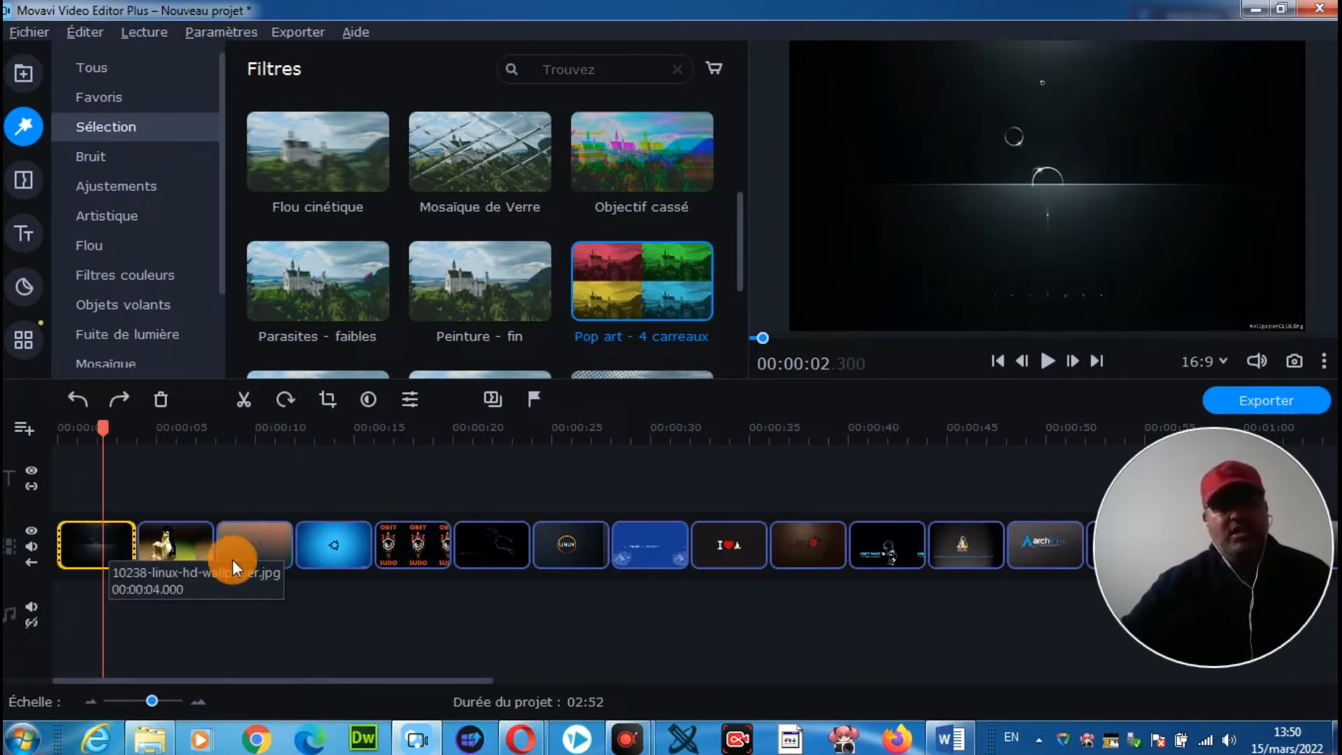
pyautogui.keyDown('ctrl'); pyautogui.click(241, 551); pyautogui.keyUp('ctrl')
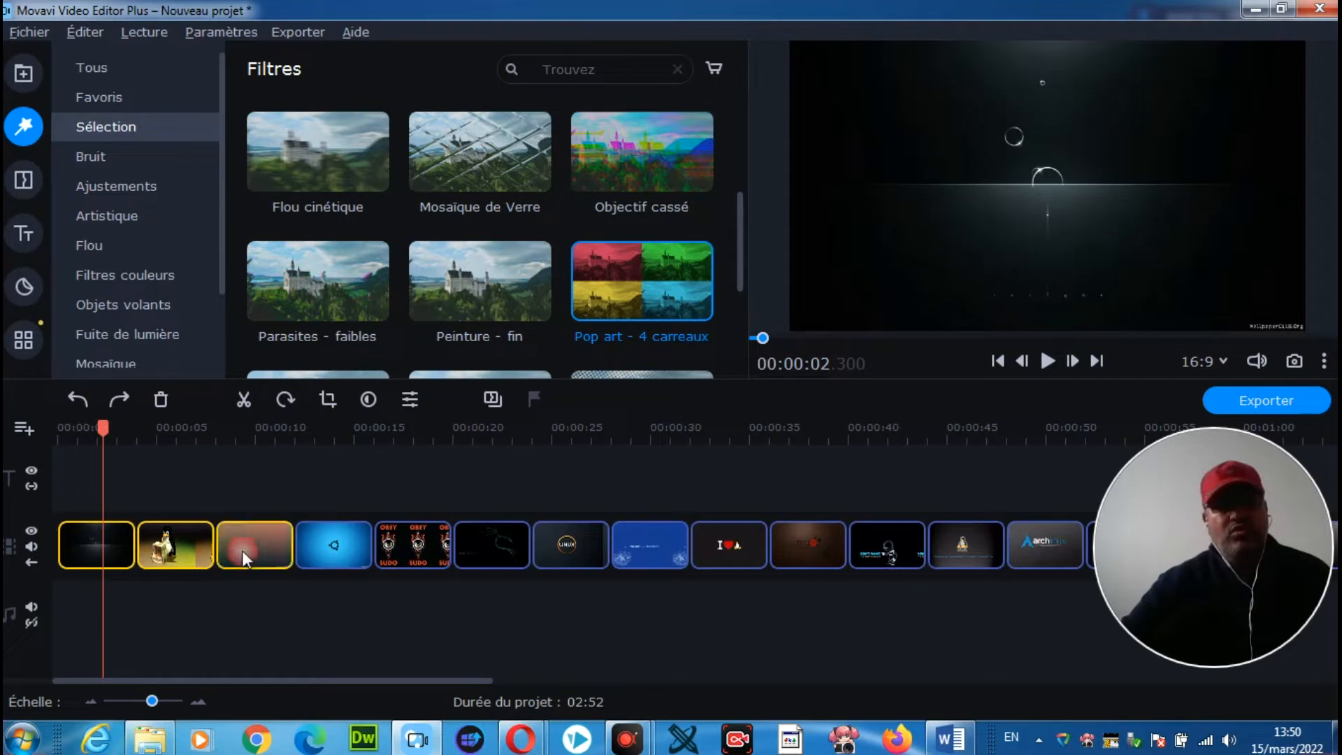
pyautogui.keyDown('ctrl'); pyautogui.click(342, 549); pyautogui.keyUp('ctrl')
pyautogui.keyDown('ctrl'); pyautogui.click(421, 544); pyautogui.keyUp('ctrl')
pyautogui.keyDown('ctrl'); pyautogui.click(498, 547); pyautogui.keyUp('ctrl')
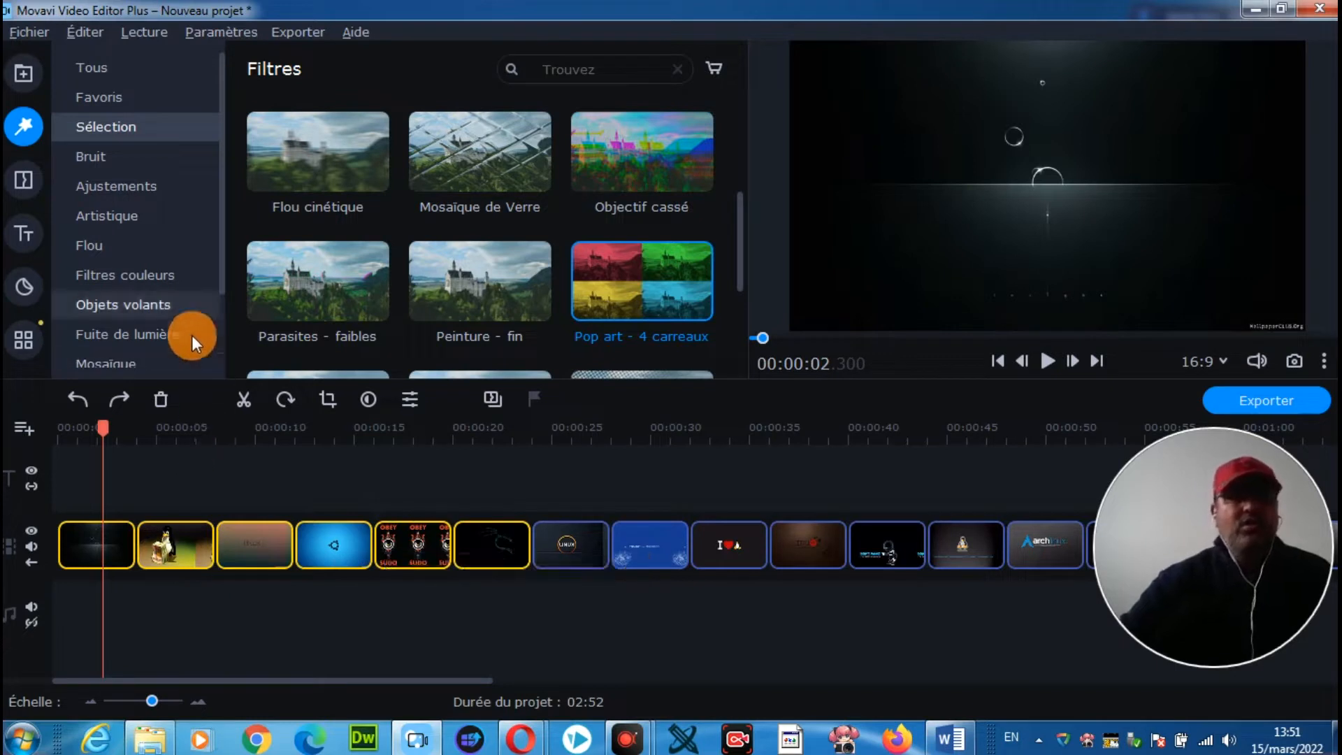
pyautogui.click(106, 182)
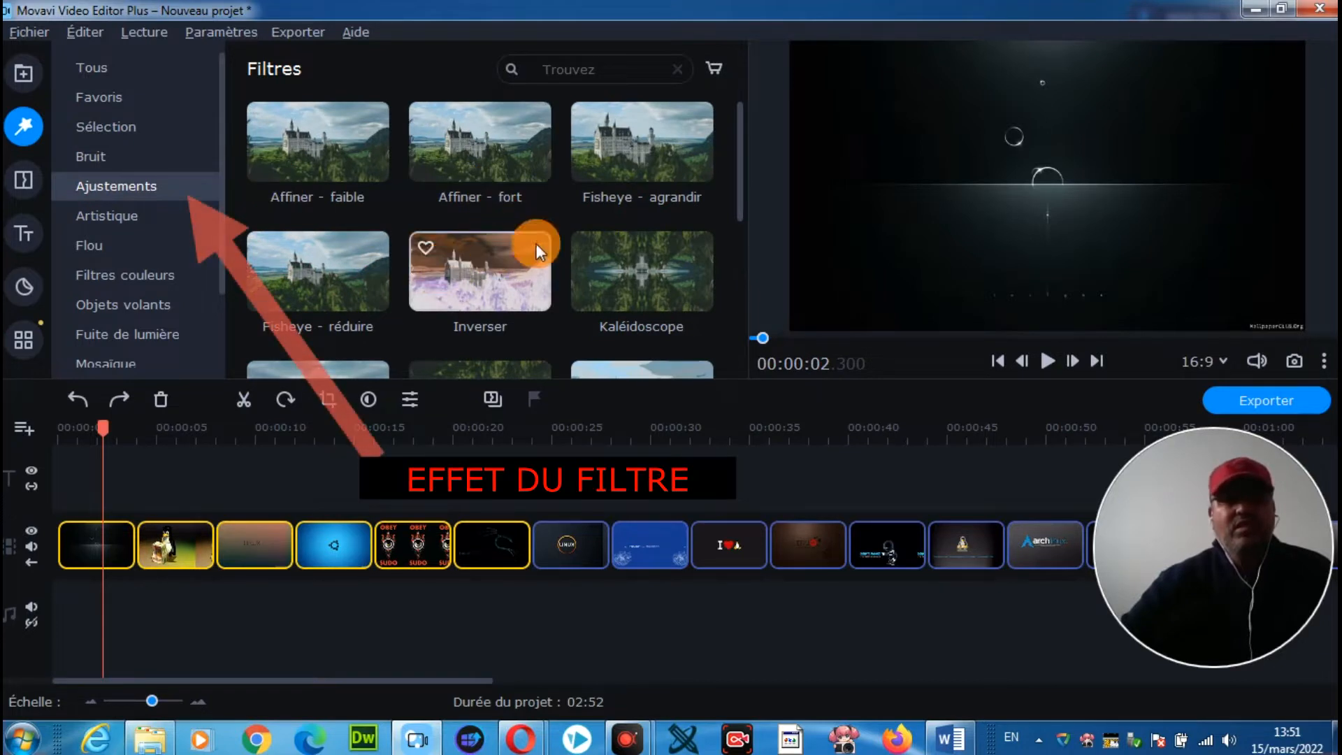
pyautogui.click(459, 263)
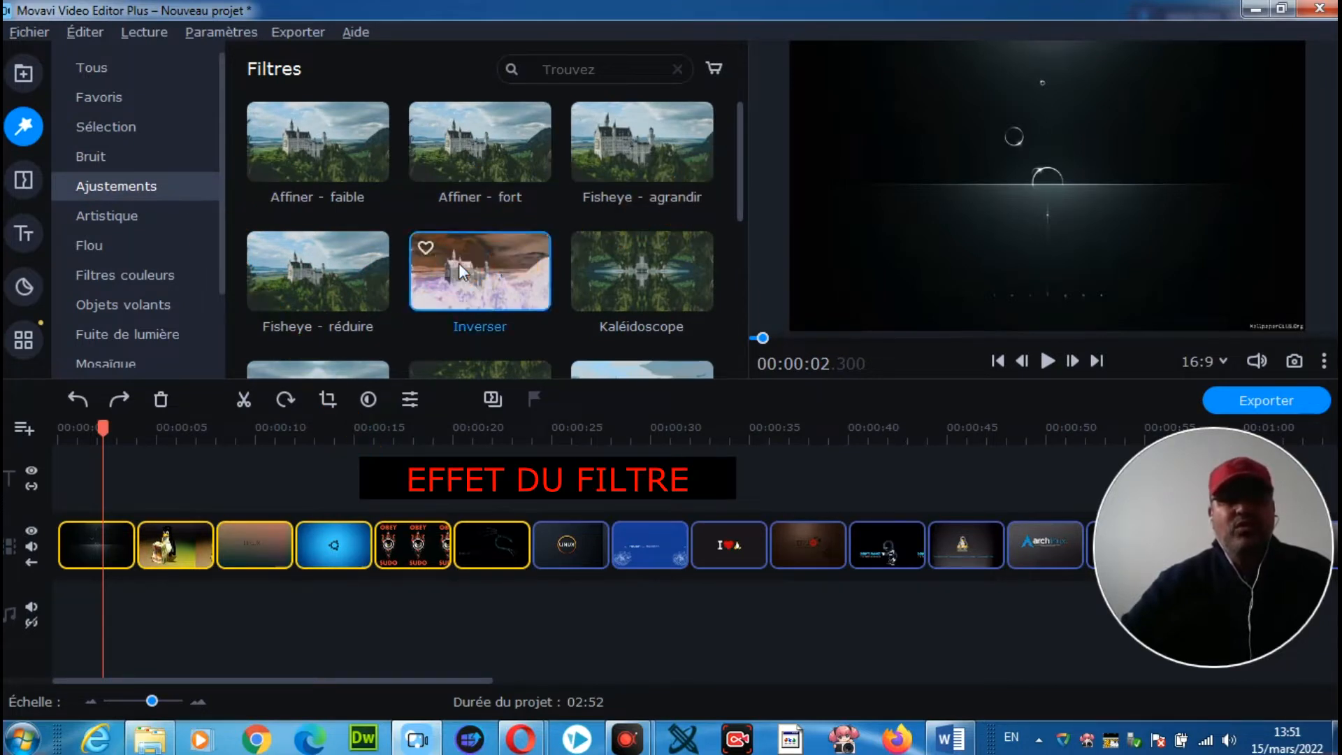
pyautogui.click(459, 263)
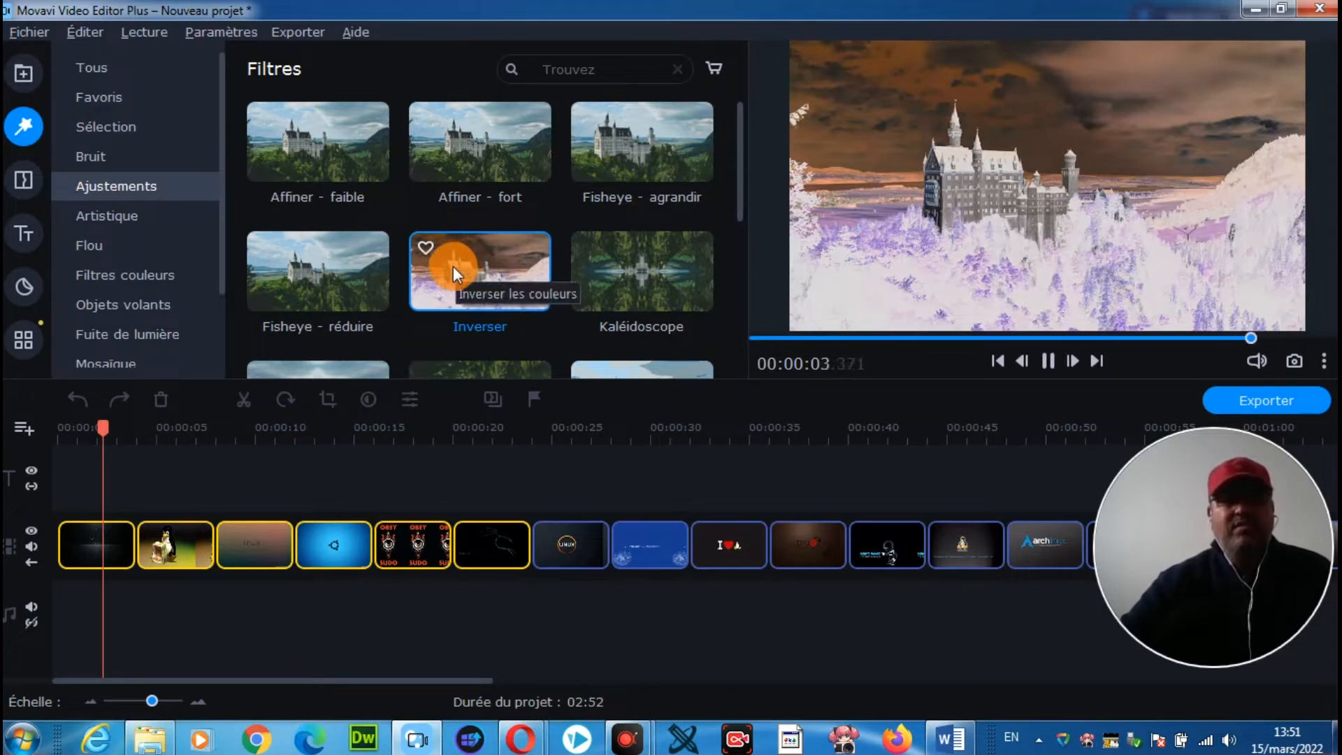
pyautogui.moveTo(431, 259); pyautogui.dragTo(81, 527)
pyautogui.click(96, 568)
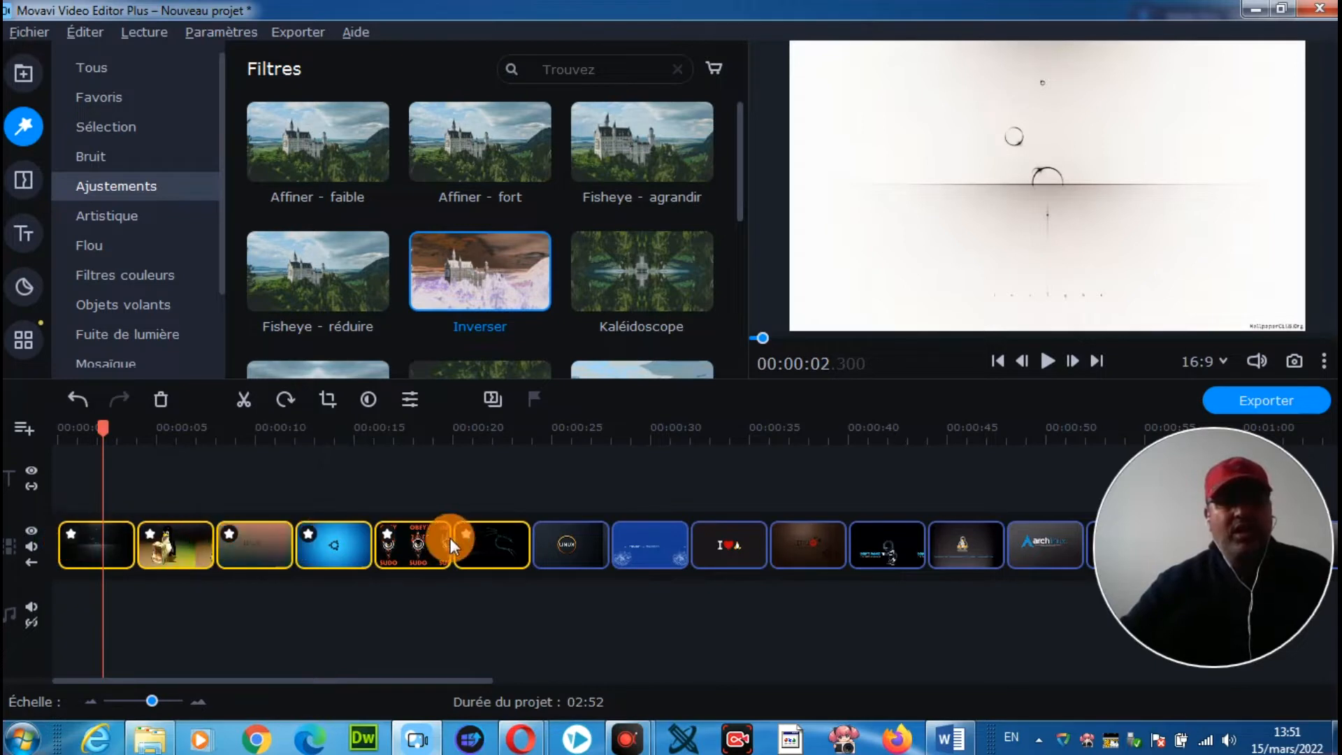
# Play the timeline from near its start through the first six clips to check the Inverser filter.
pyautogui.click(99, 430)
pyautogui.moveTo(100, 430); pyautogui.dragTo(73, 430)
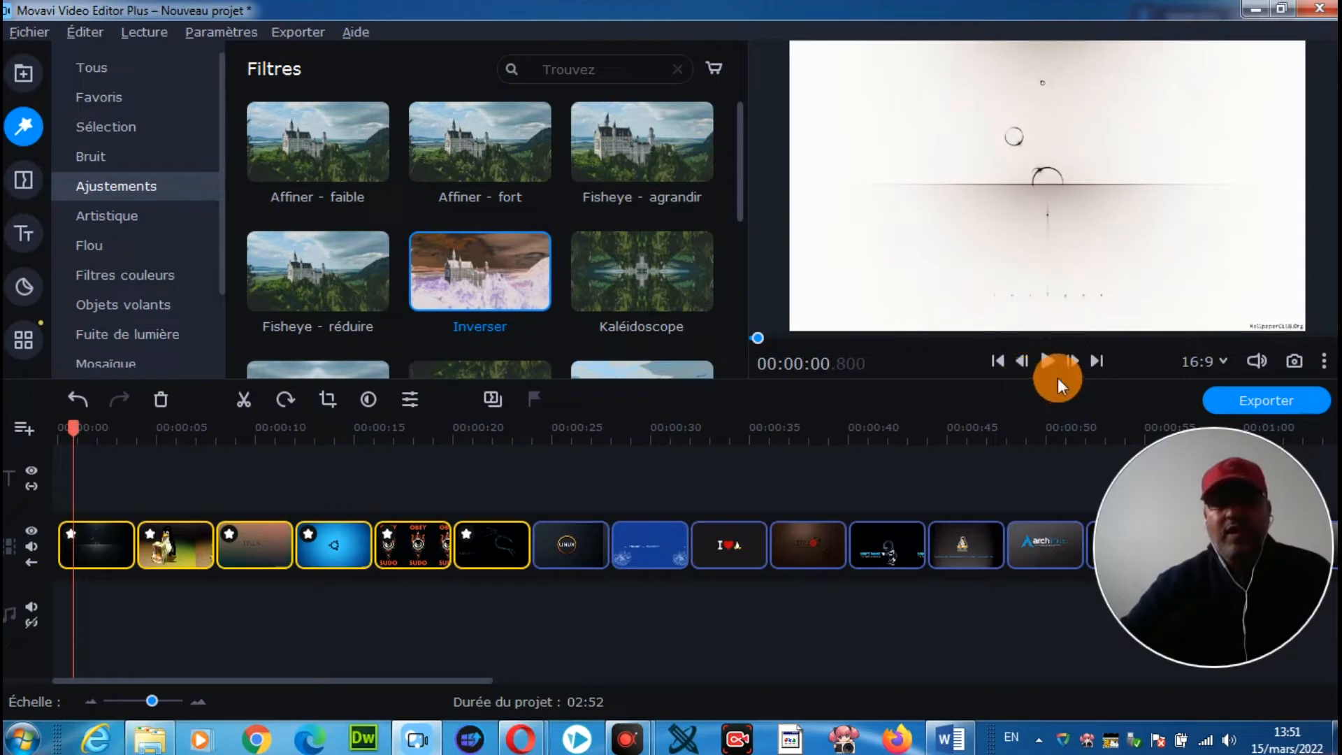
pyautogui.click(1047, 362)
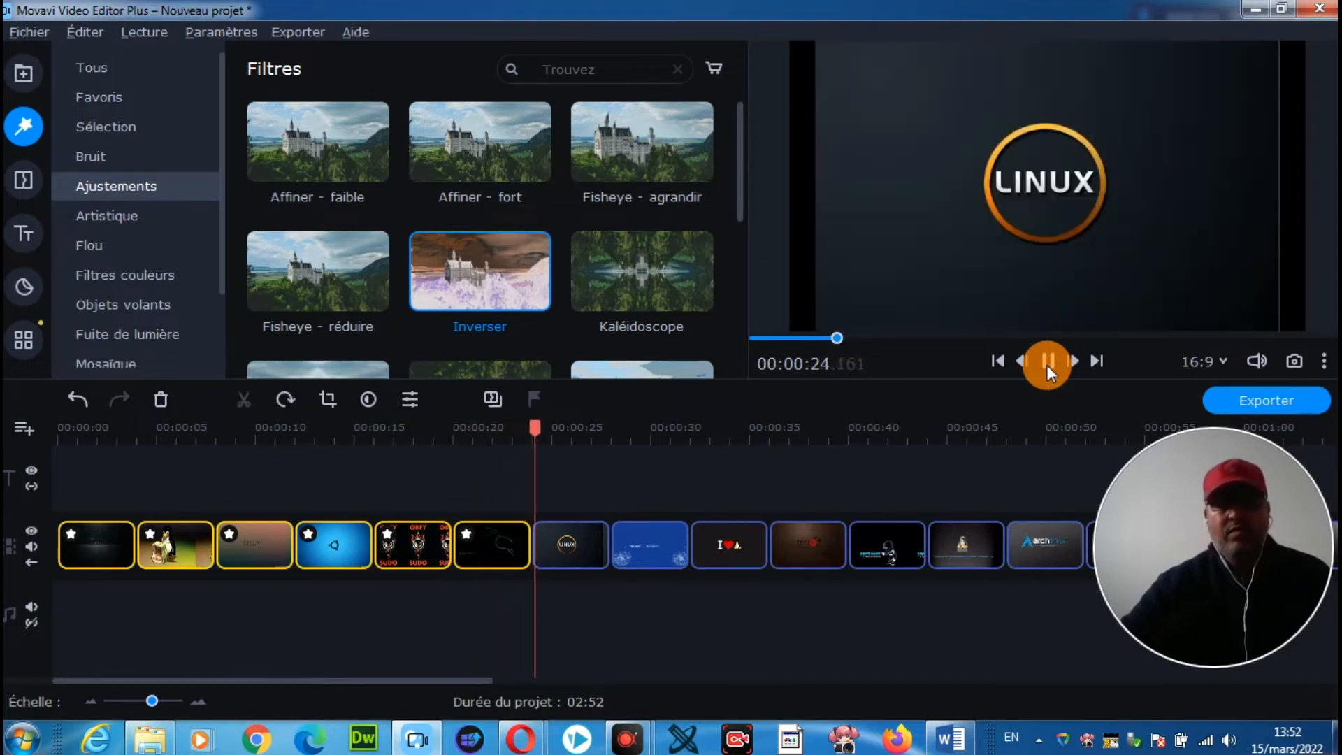
pyautogui.click(1047, 364)
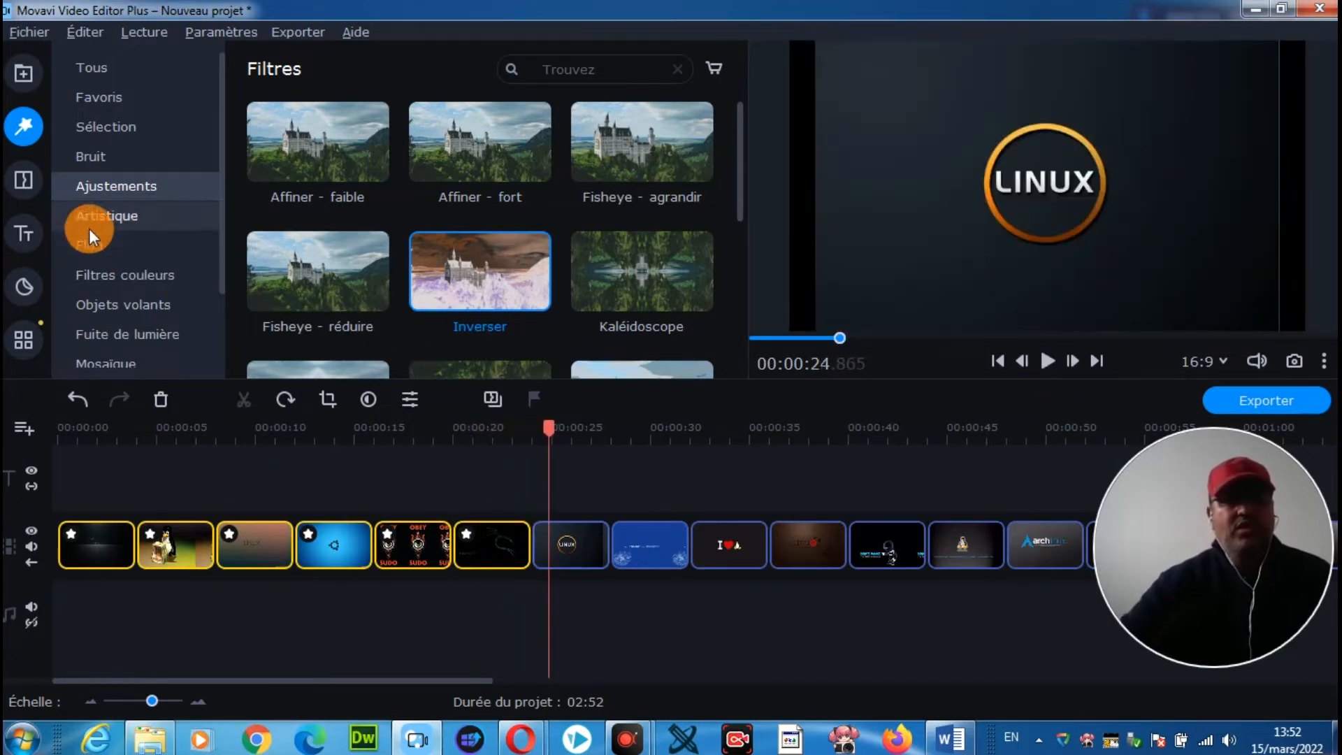
# Apply the Bonnard filter from the Filtres couleurs category to the seventh, eighth and ninth image clips.
pyautogui.click(95, 257)
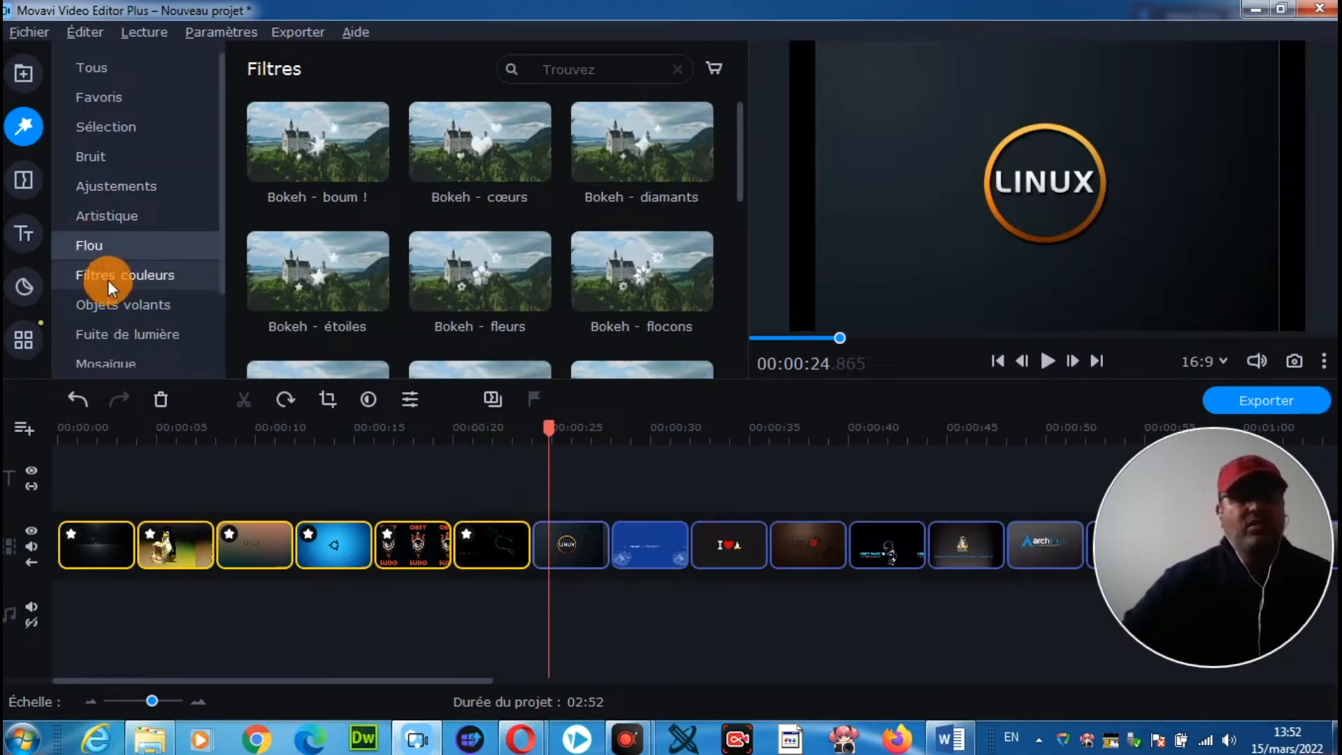
pyautogui.click(106, 275)
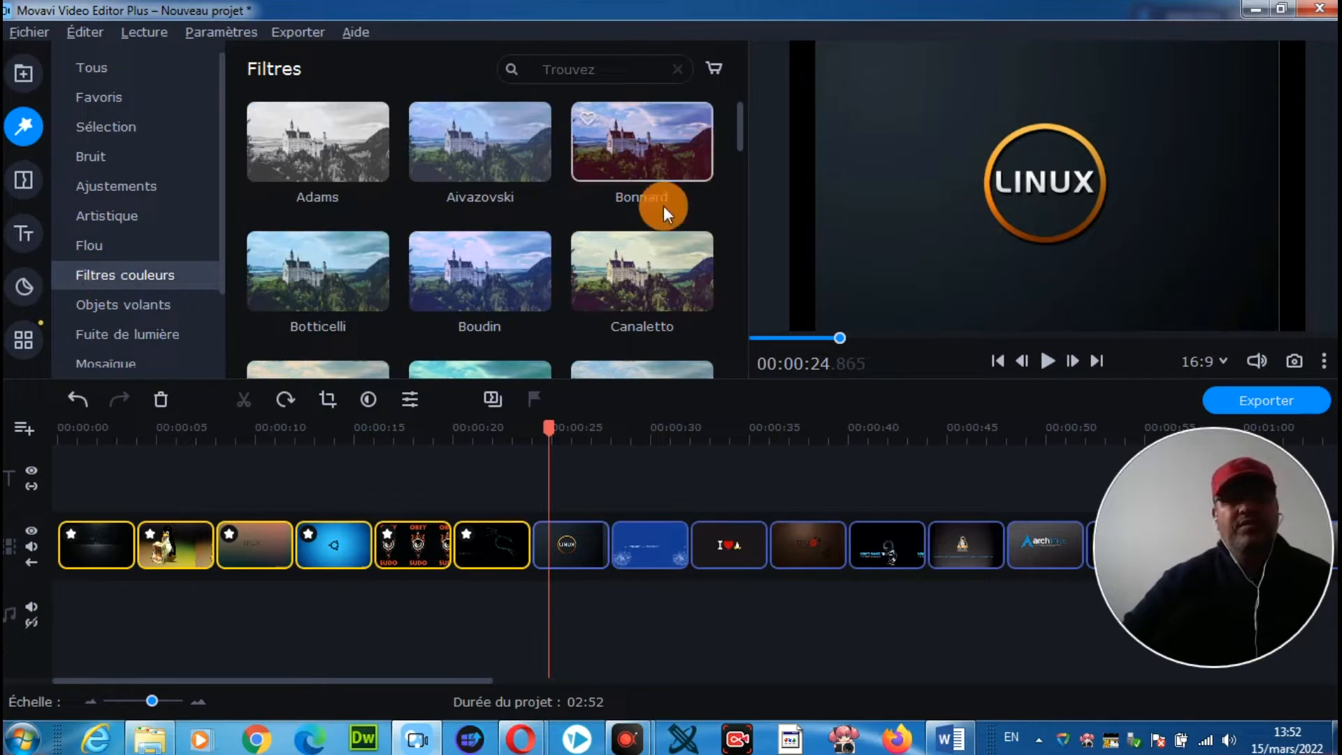
pyautogui.click(661, 157)
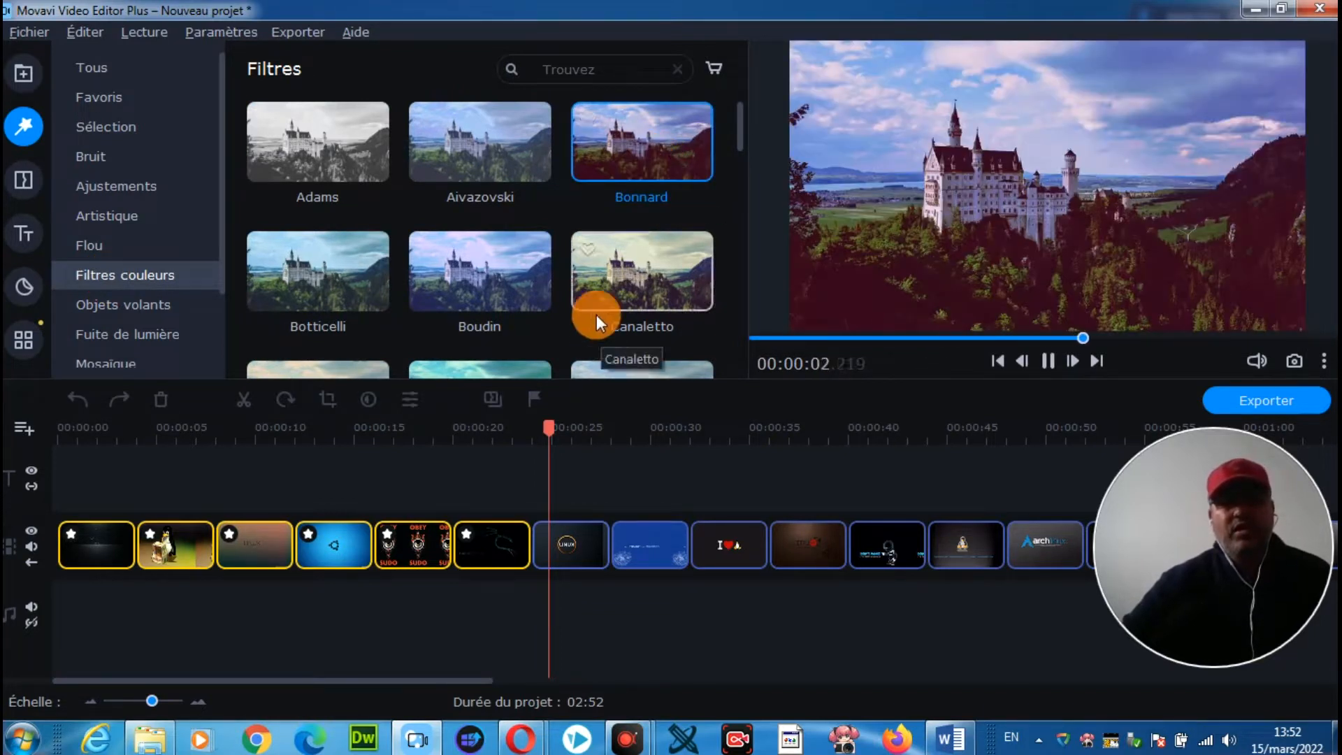
pyautogui.click(565, 528)
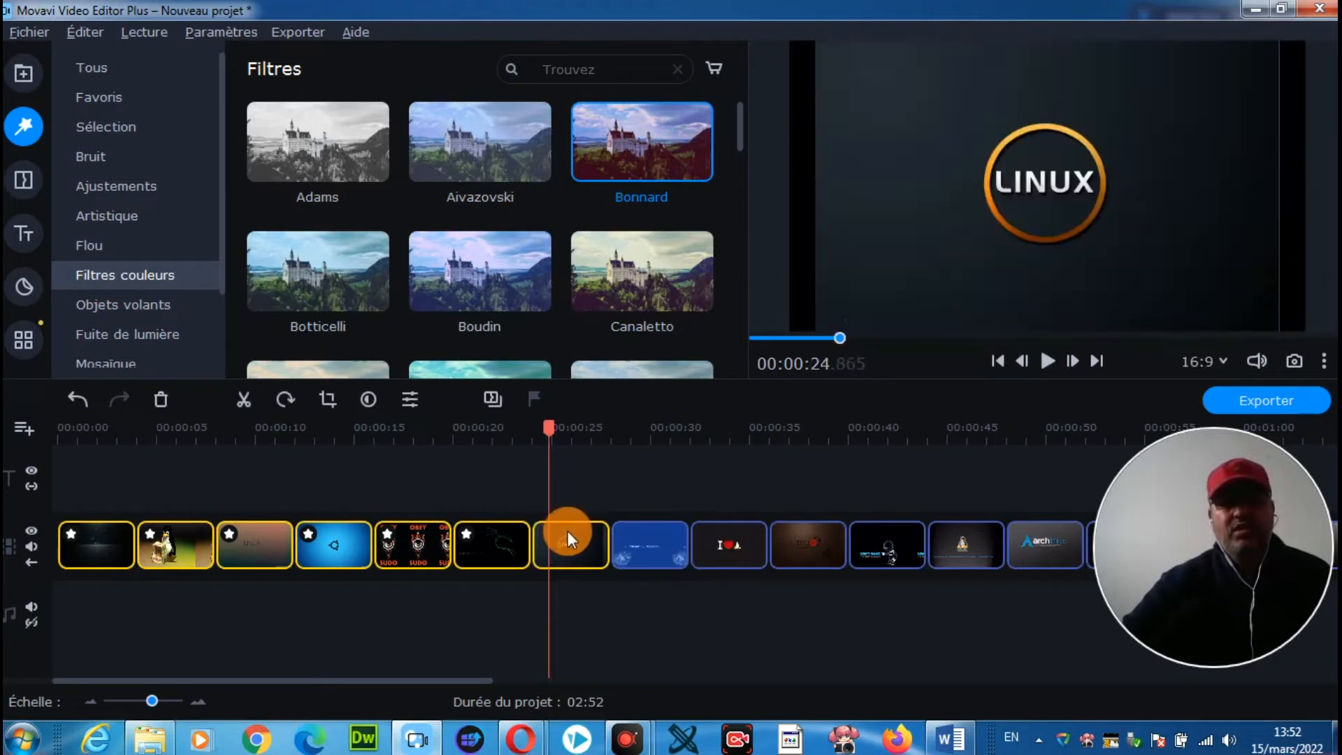
pyautogui.keyDown('ctrl'); pyautogui.click(672, 537); pyautogui.keyUp('ctrl')
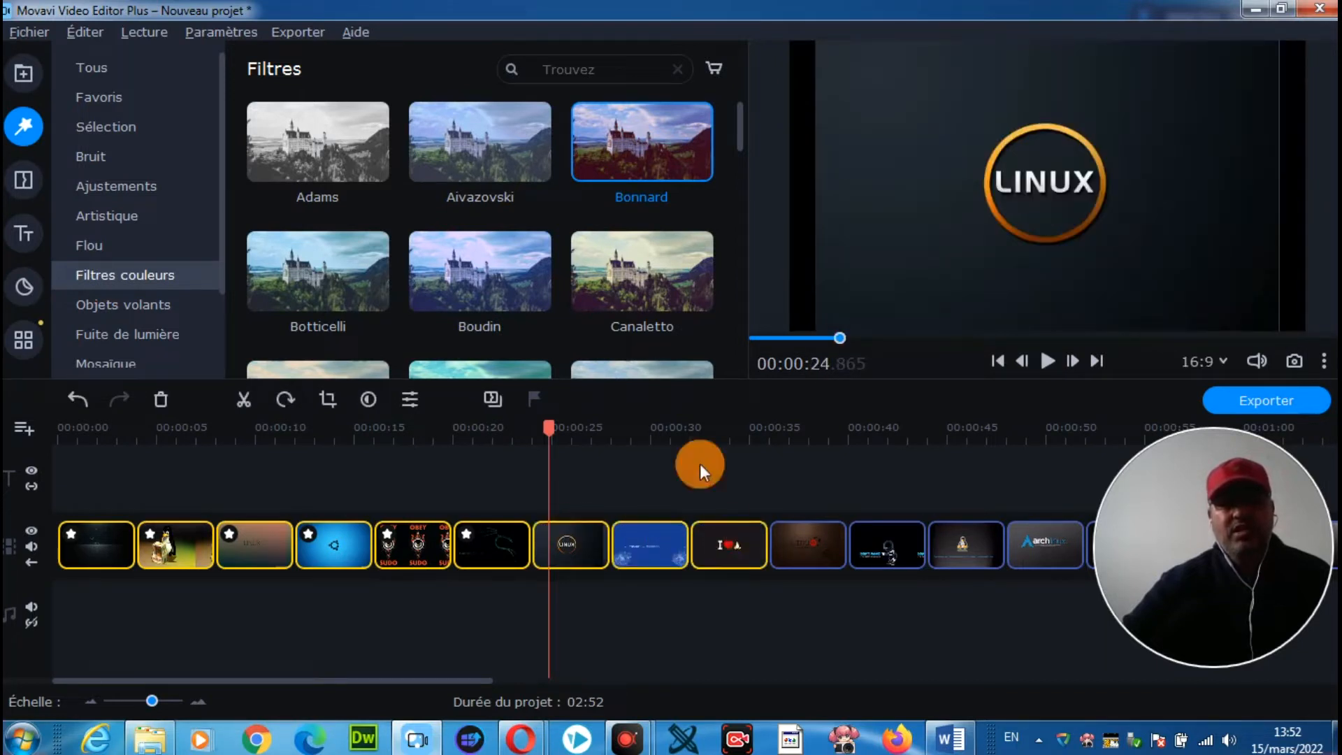
pyautogui.moveTo(605, 152); pyautogui.dragTo(554, 536)
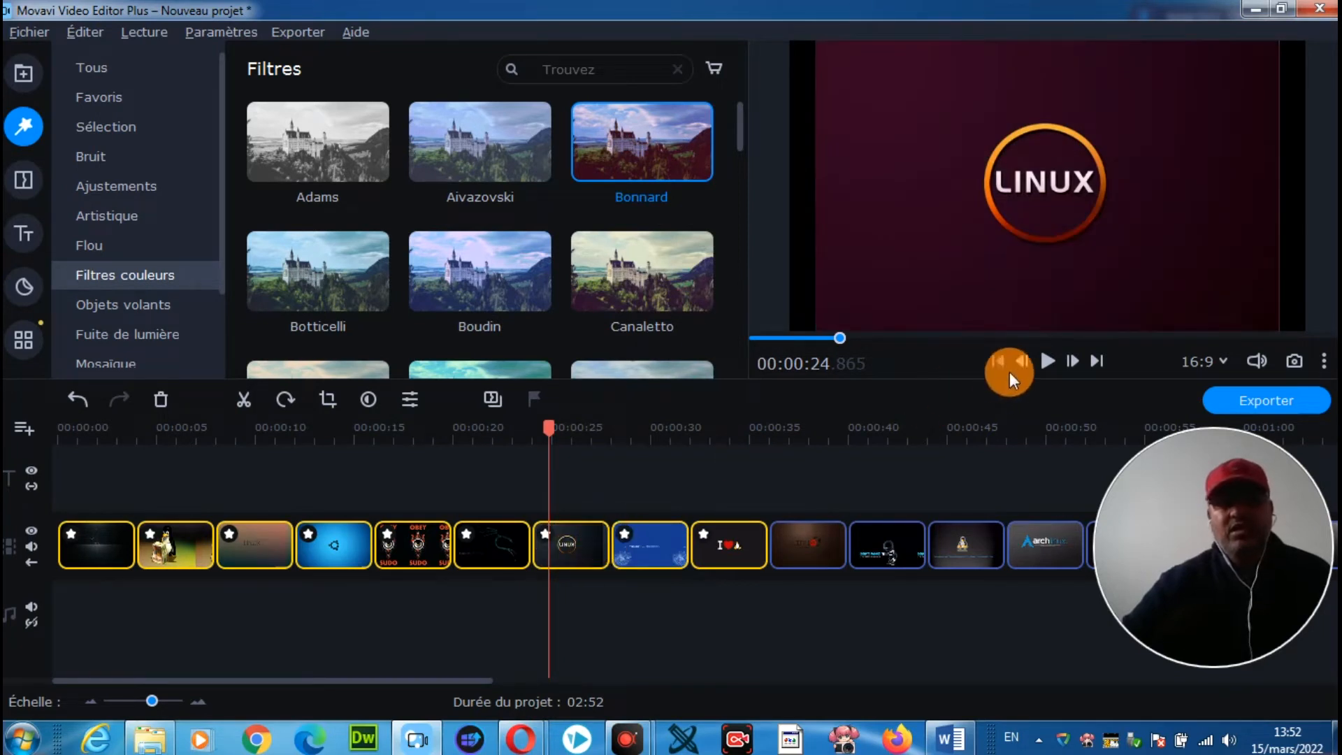
# Play the seventh to ninth clips to check the Bonnard filter and return the playhead to the timeline's start.
pyautogui.click(1048, 361)
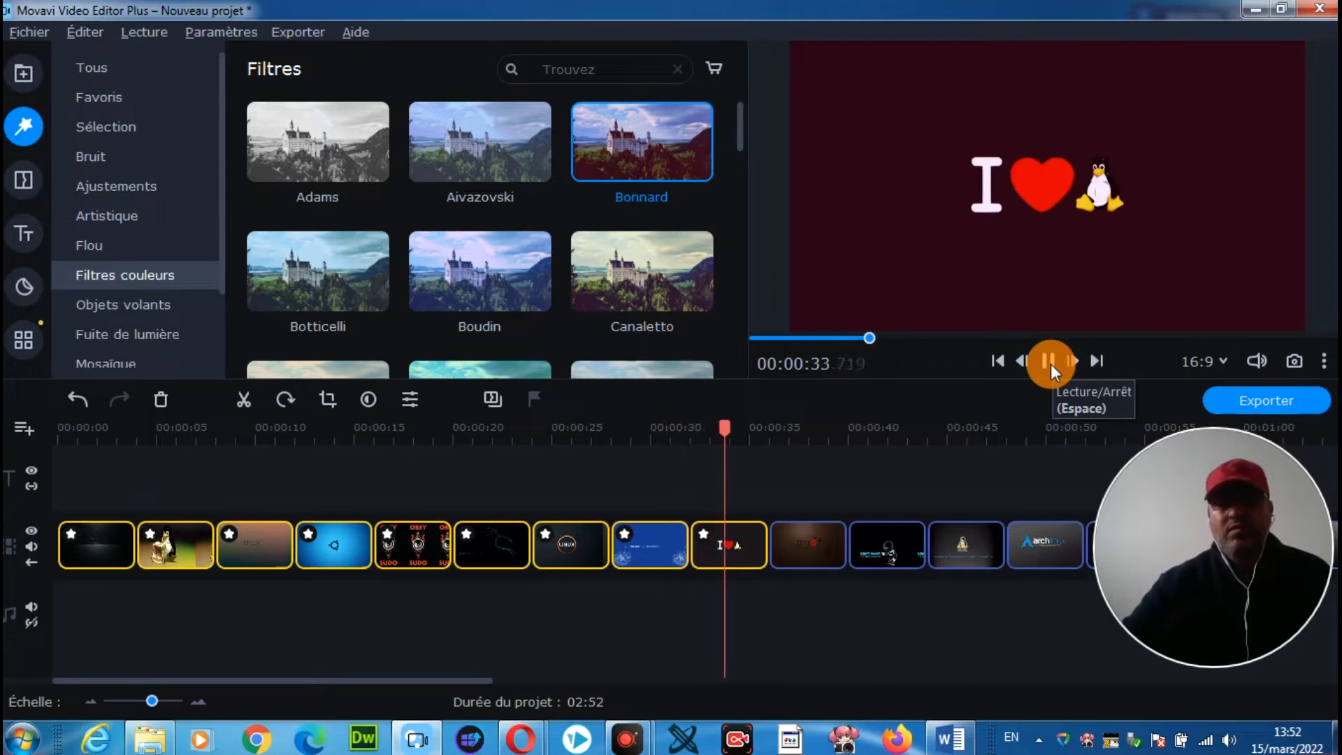
pyautogui.click(1050, 363)
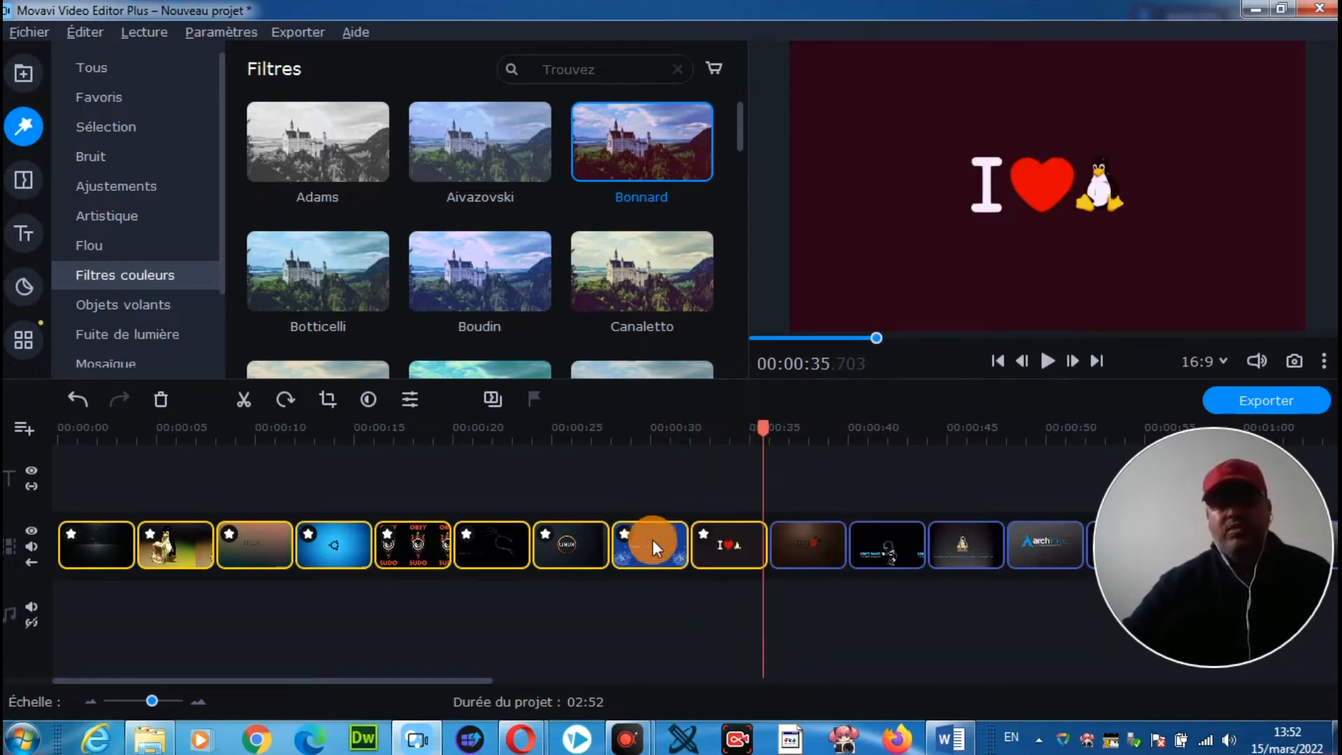
pyautogui.moveTo(761, 432); pyautogui.dragTo(63, 464)
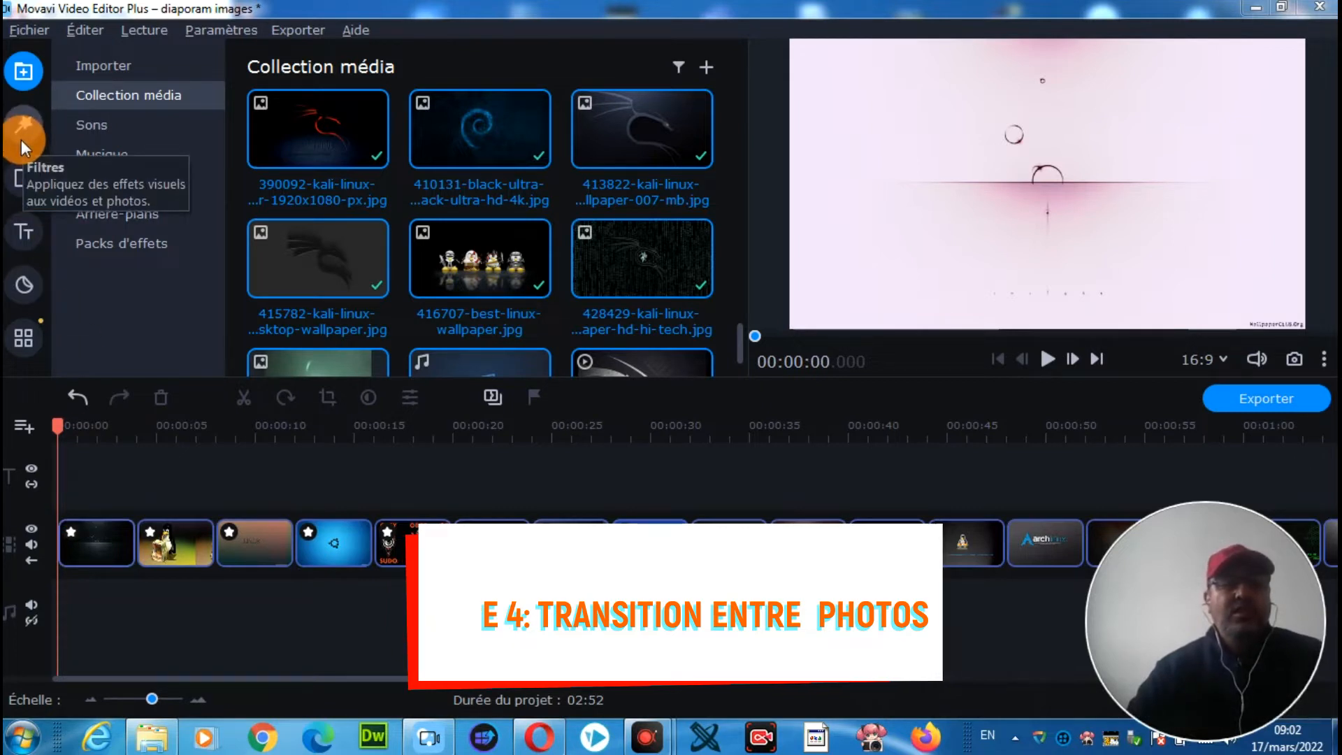
# Add the Dégradé ↑ transition from the Fondu category between the first and second clips.
pyautogui.click(24, 176)
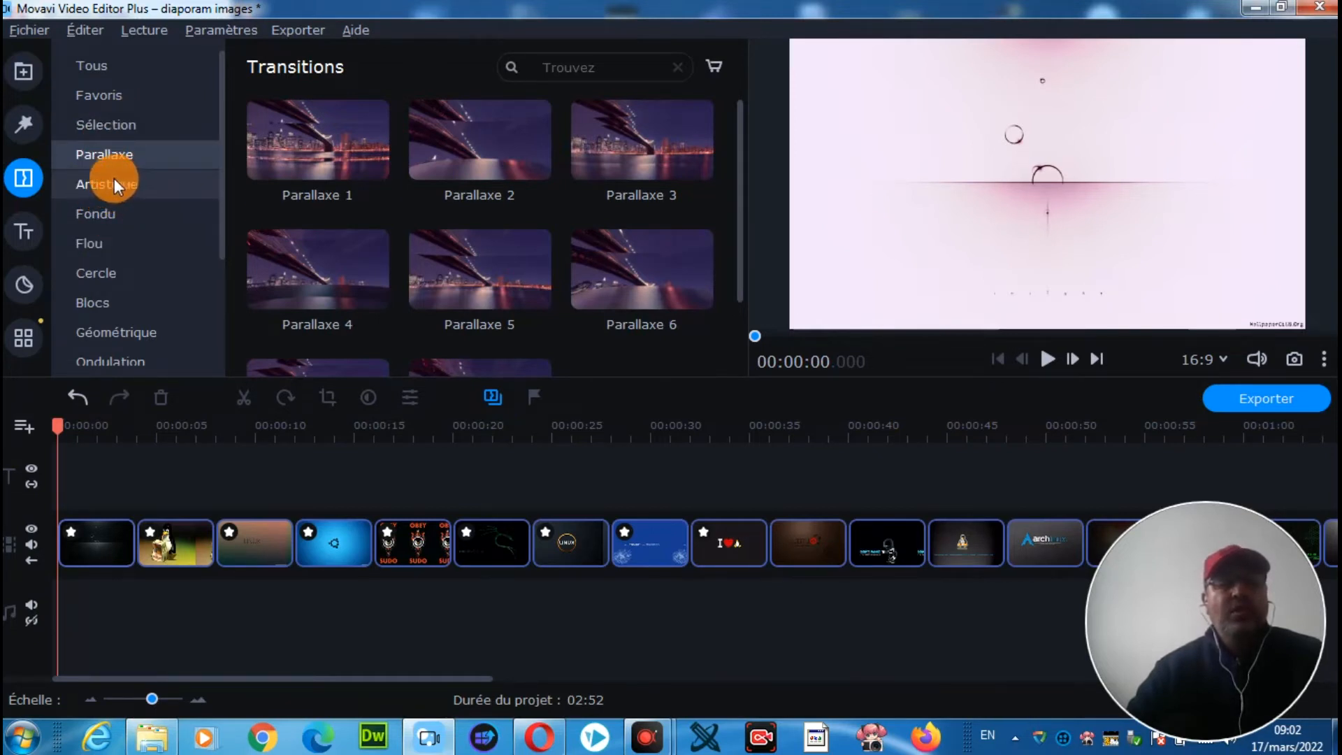
pyautogui.click(103, 212)
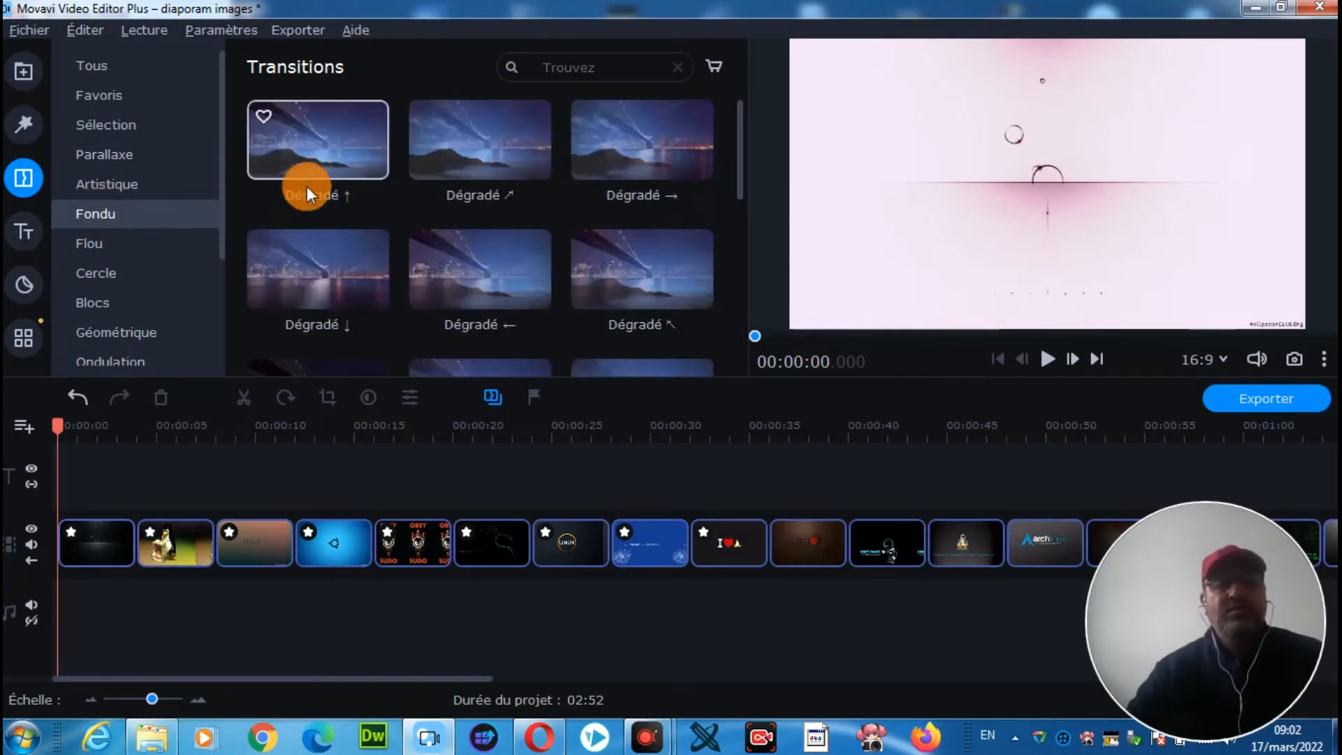
pyautogui.click(309, 144)
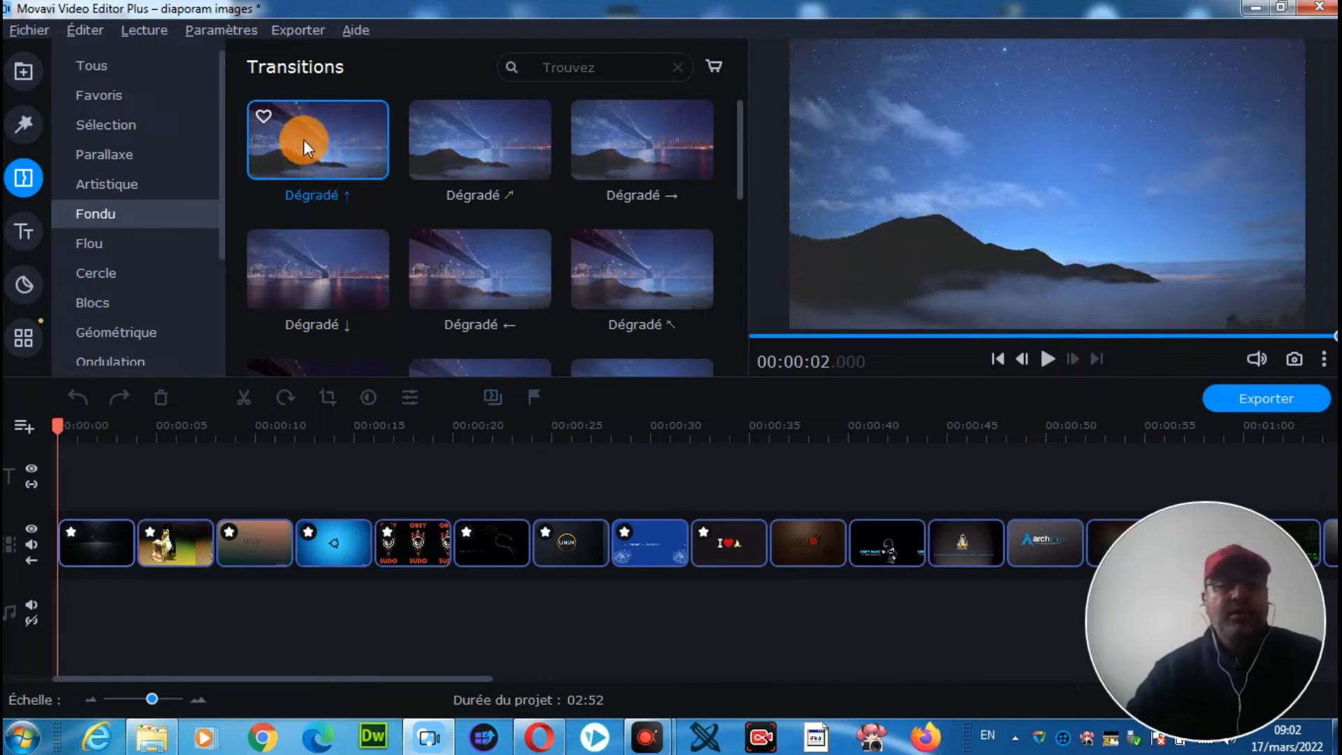
pyautogui.moveTo(303, 138); pyautogui.dragTo(128, 533)
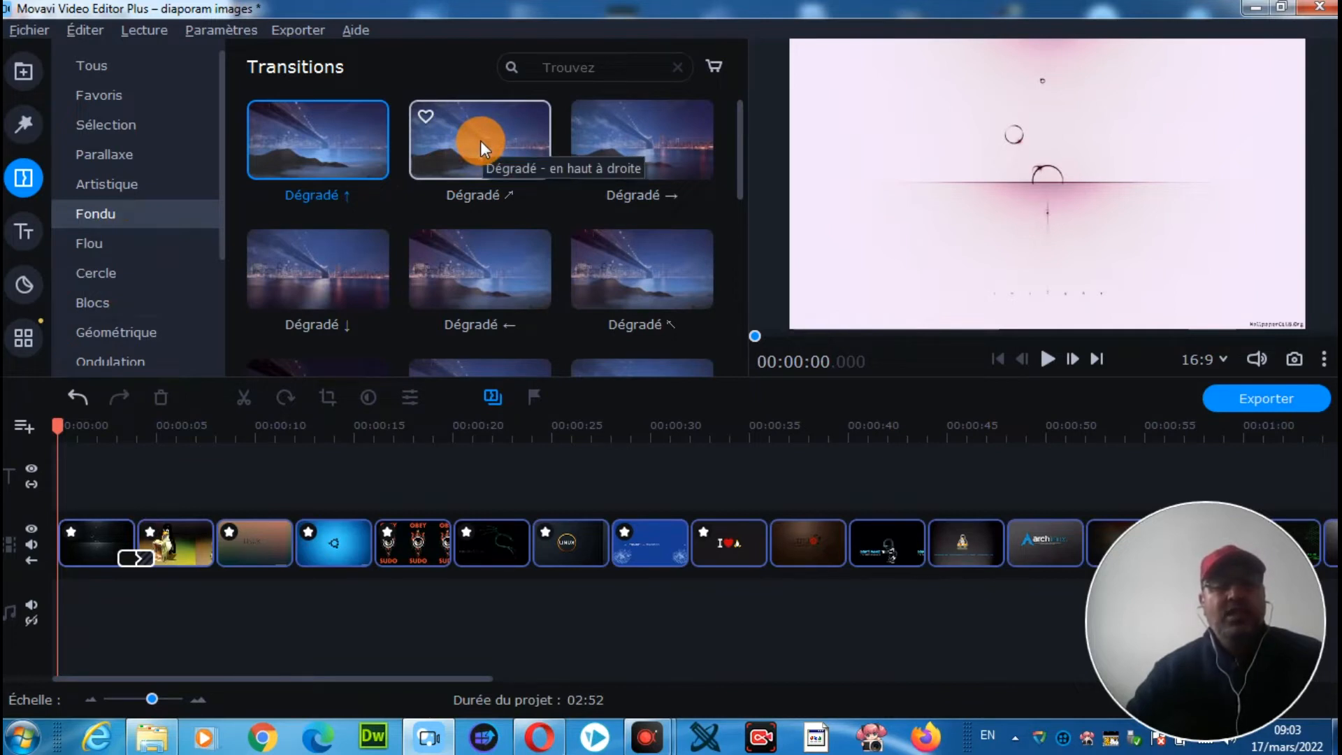
# Add Dégradé ↗ between clips 2 and 3, Dégradé → between 4 and 5, Dégradé ↖ between 5 and 6, and Dégradé ↓ between 6 and 7.
pyautogui.moveTo(480, 141); pyautogui.dragTo(208, 538)
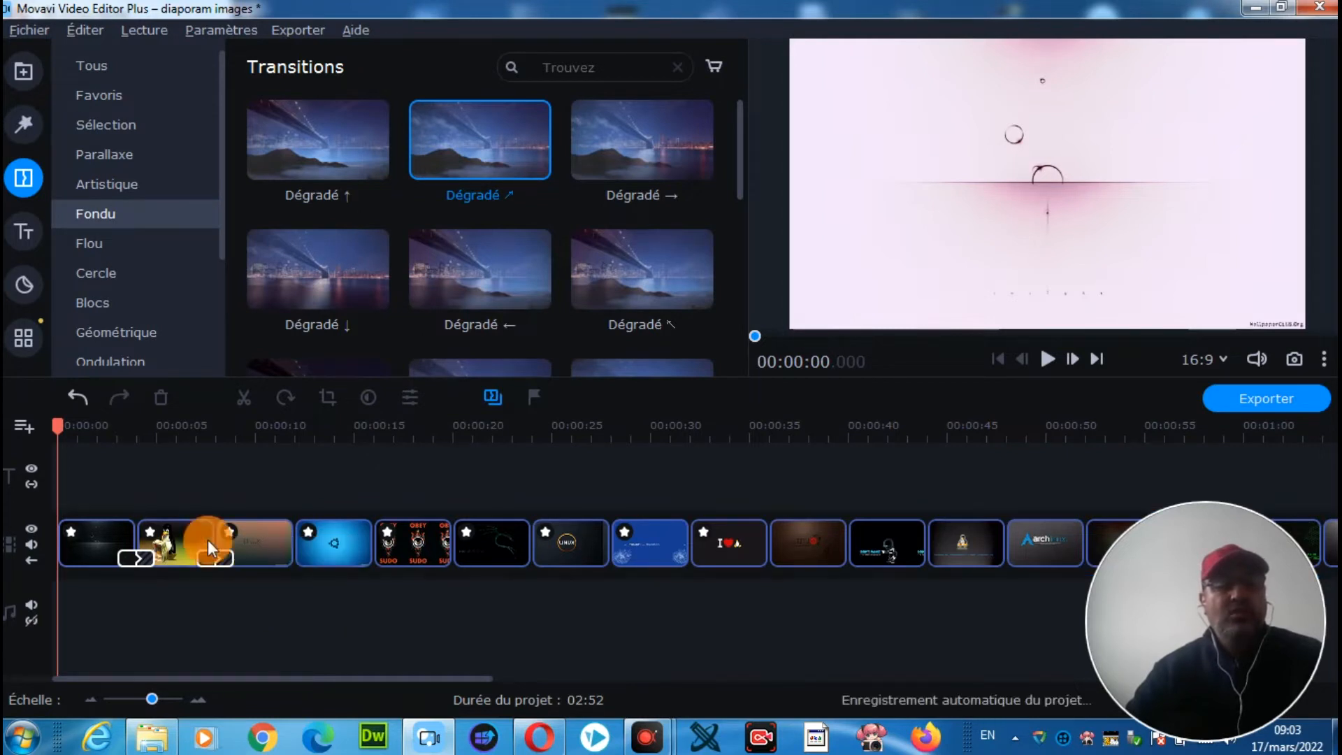
pyautogui.moveTo(643, 144); pyautogui.dragTo(366, 533)
pyautogui.moveTo(616, 252); pyautogui.dragTo(442, 549)
pyautogui.moveTo(318, 269); pyautogui.dragTo(530, 551)
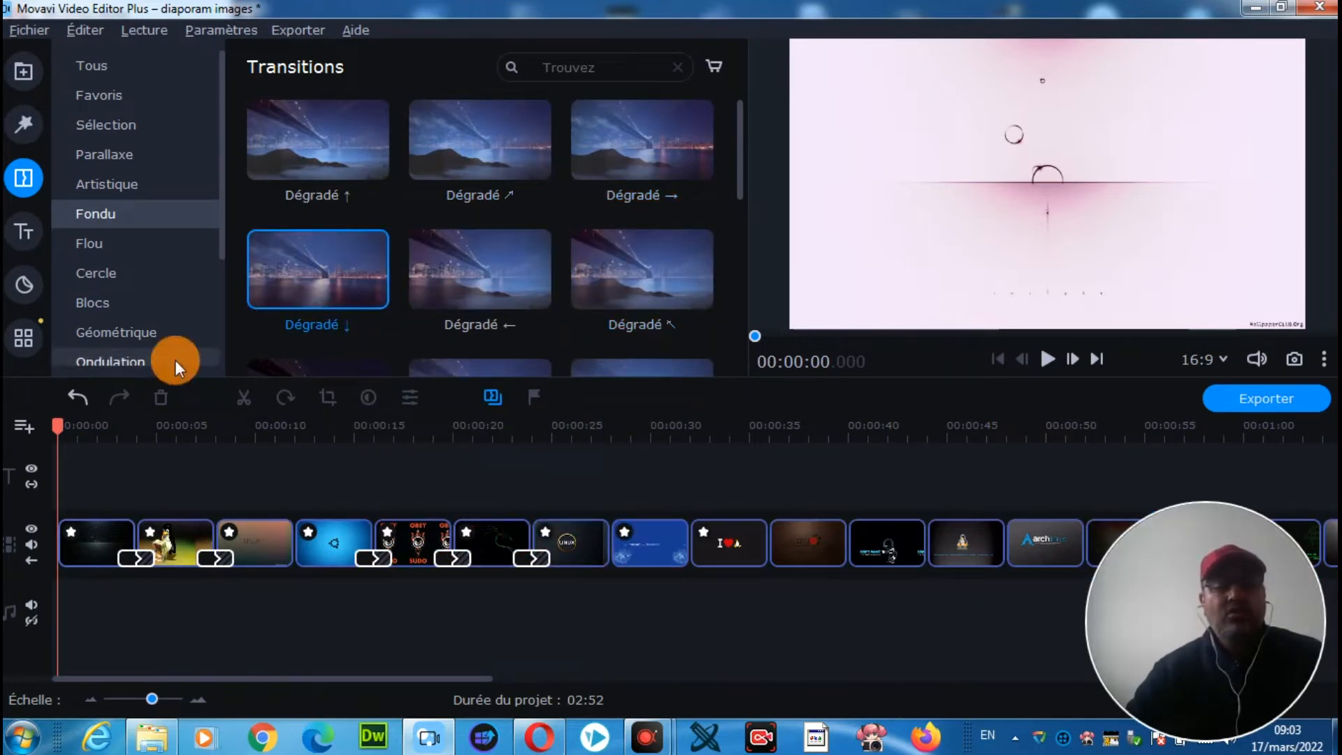
# Add the Cercle - extérieur transition between clips 7 and 8 and Cercle - intérieur between clips 8 and 9, previewing the latter.
pyautogui.click(109, 270)
pyautogui.click(341, 154)
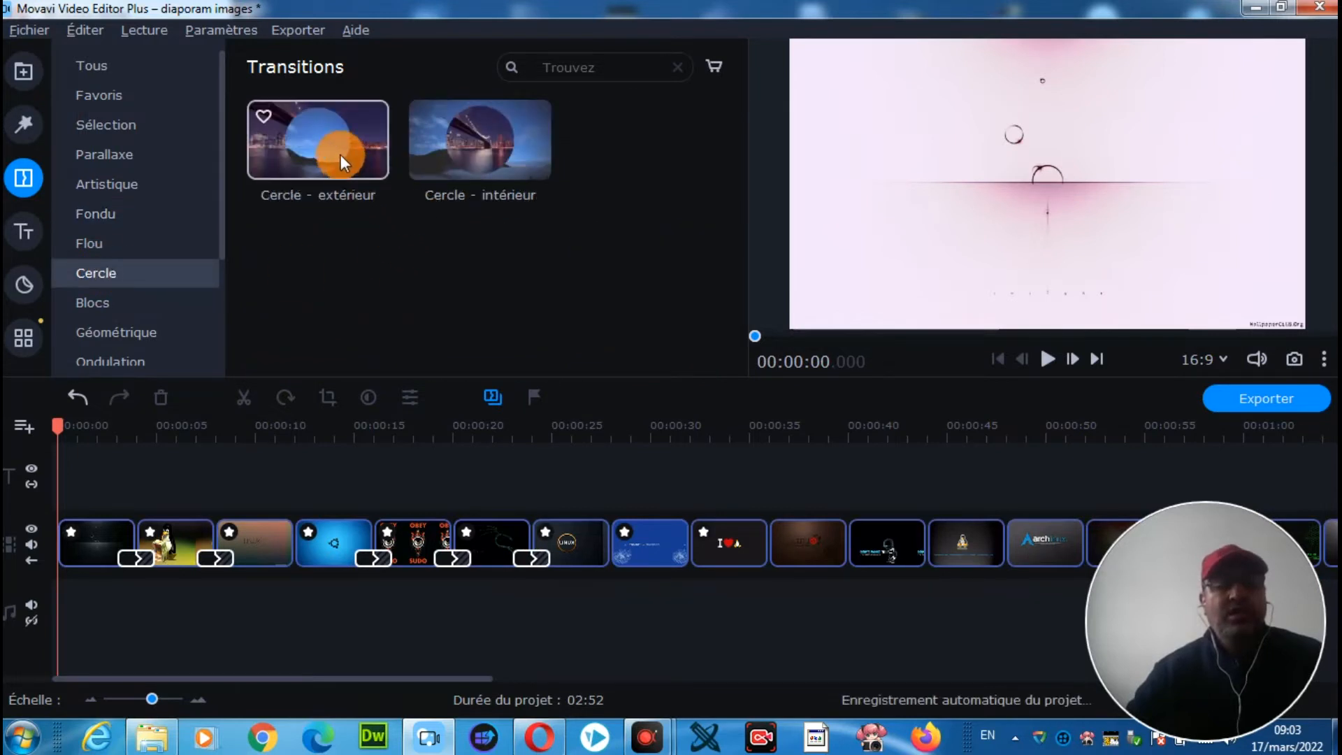
pyautogui.moveTo(333, 145); pyautogui.dragTo(604, 544)
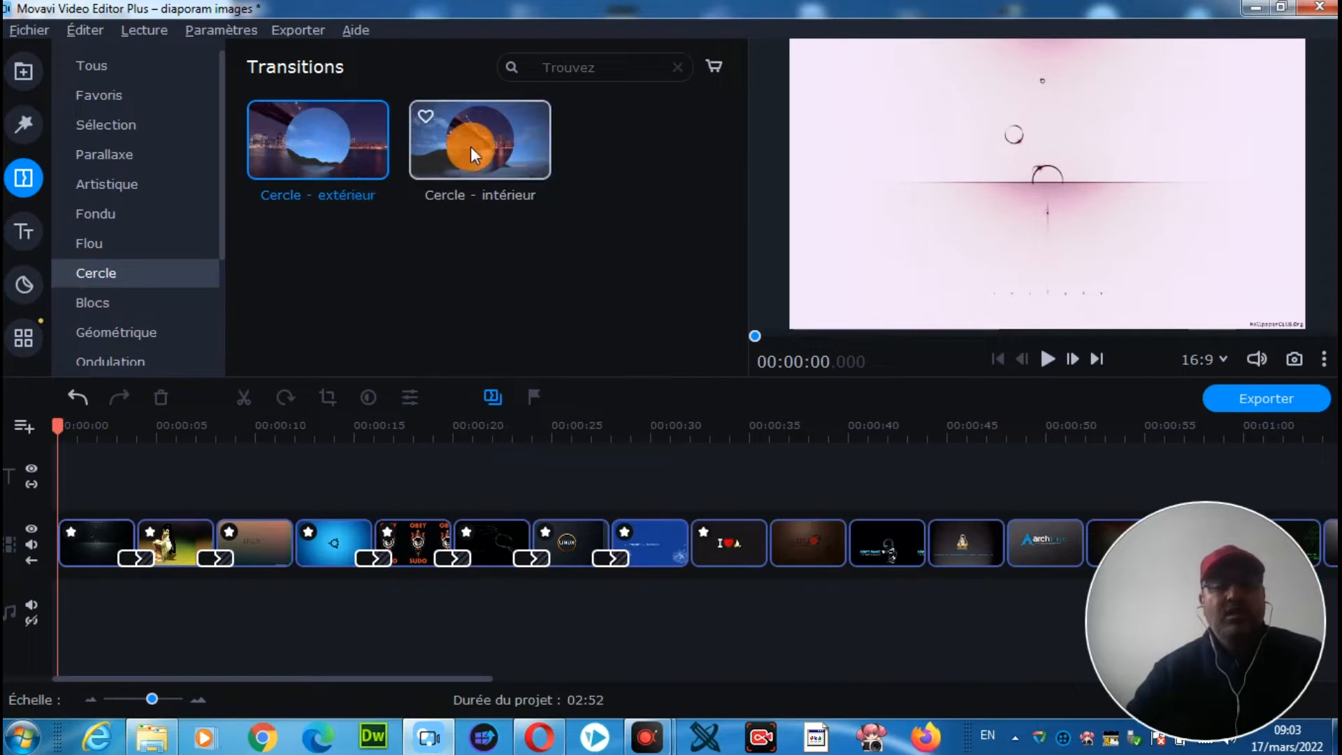
pyautogui.moveTo(489, 138); pyautogui.dragTo(690, 538)
pyautogui.click(470, 112)
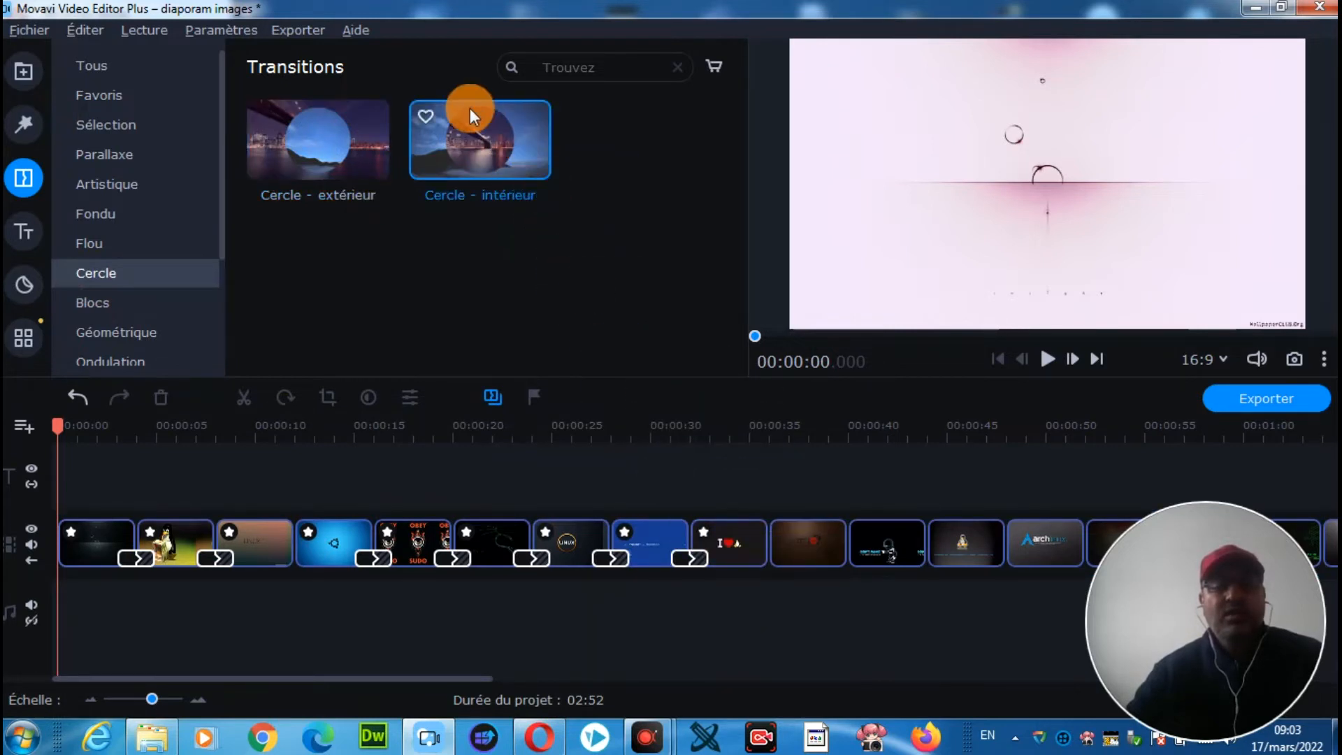
pyautogui.doubleClick(468, 152)
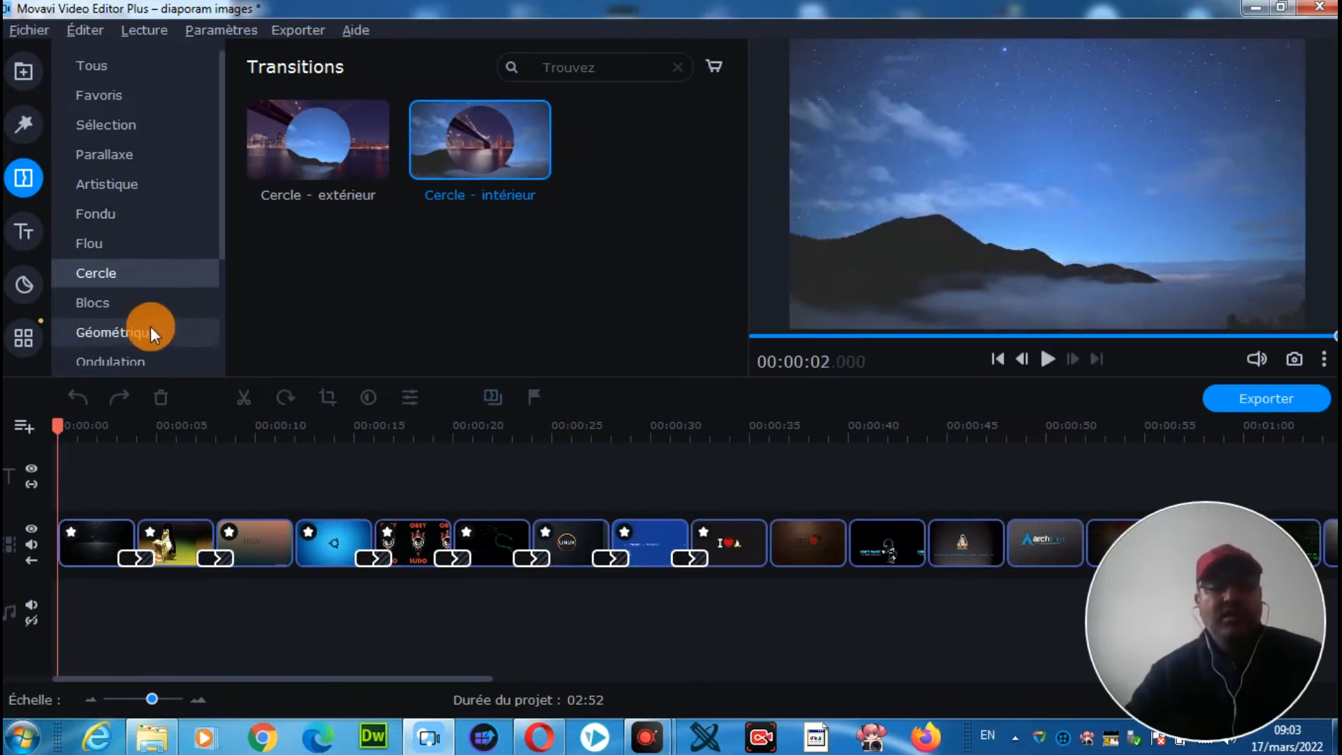
# Add the Blocs transitions Matrice - moyen between clips 9 and 10, Matrice - petit between 10 and 11, and Pièces between 11 and 12.
pyautogui.click(90, 307)
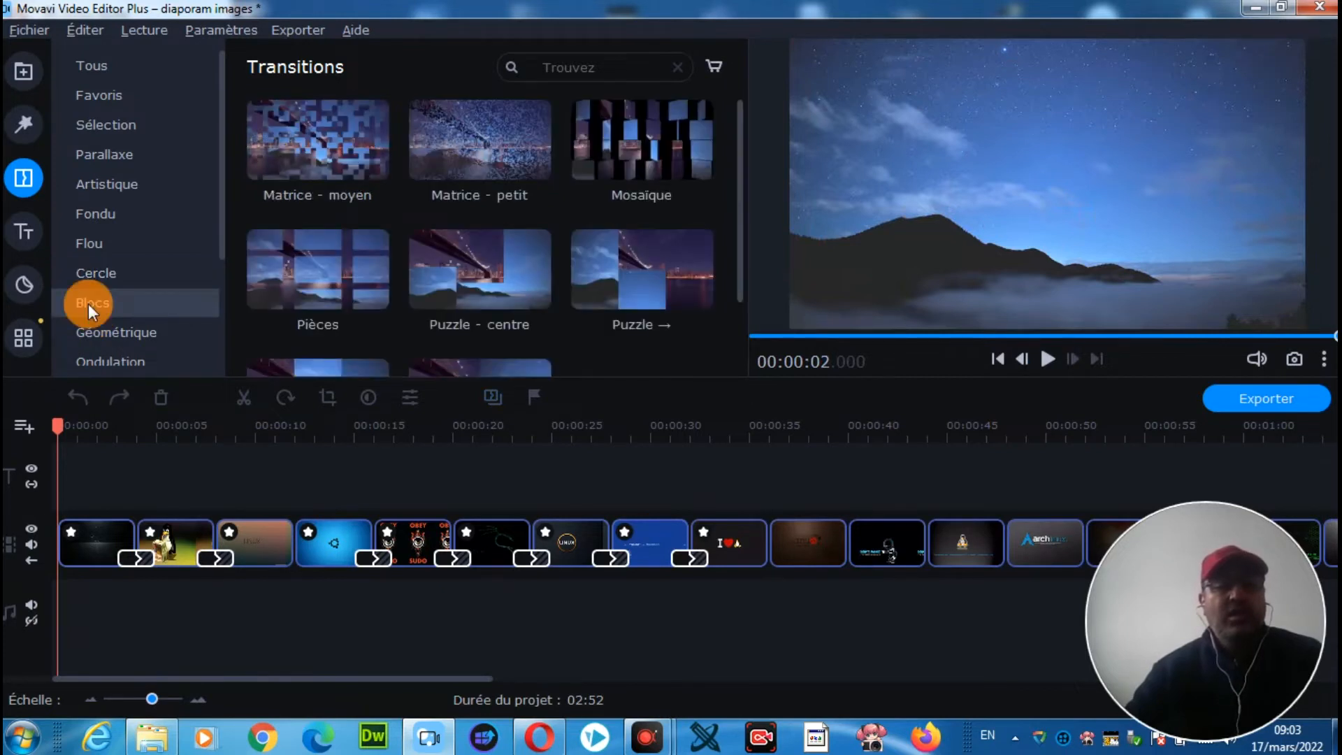
pyautogui.click(338, 140)
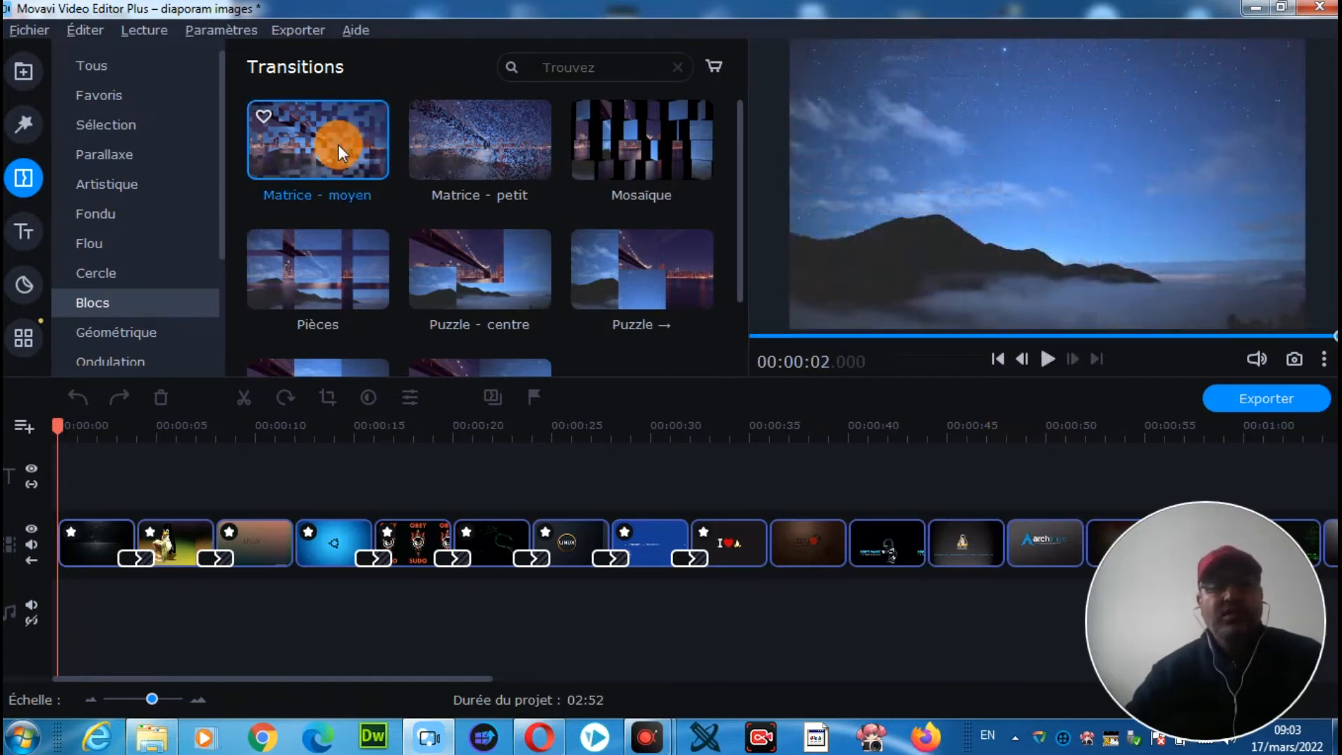
pyautogui.moveTo(337, 148); pyautogui.dragTo(768, 552)
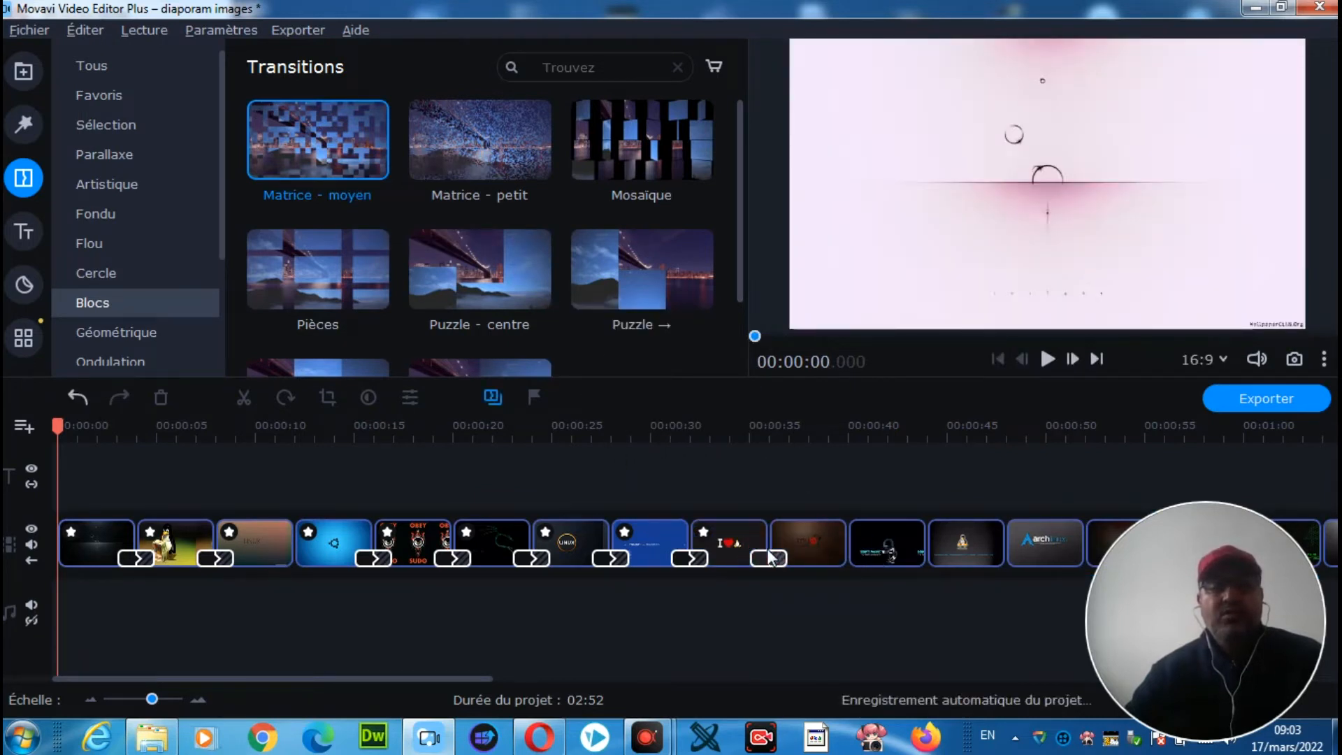
pyautogui.click(492, 150)
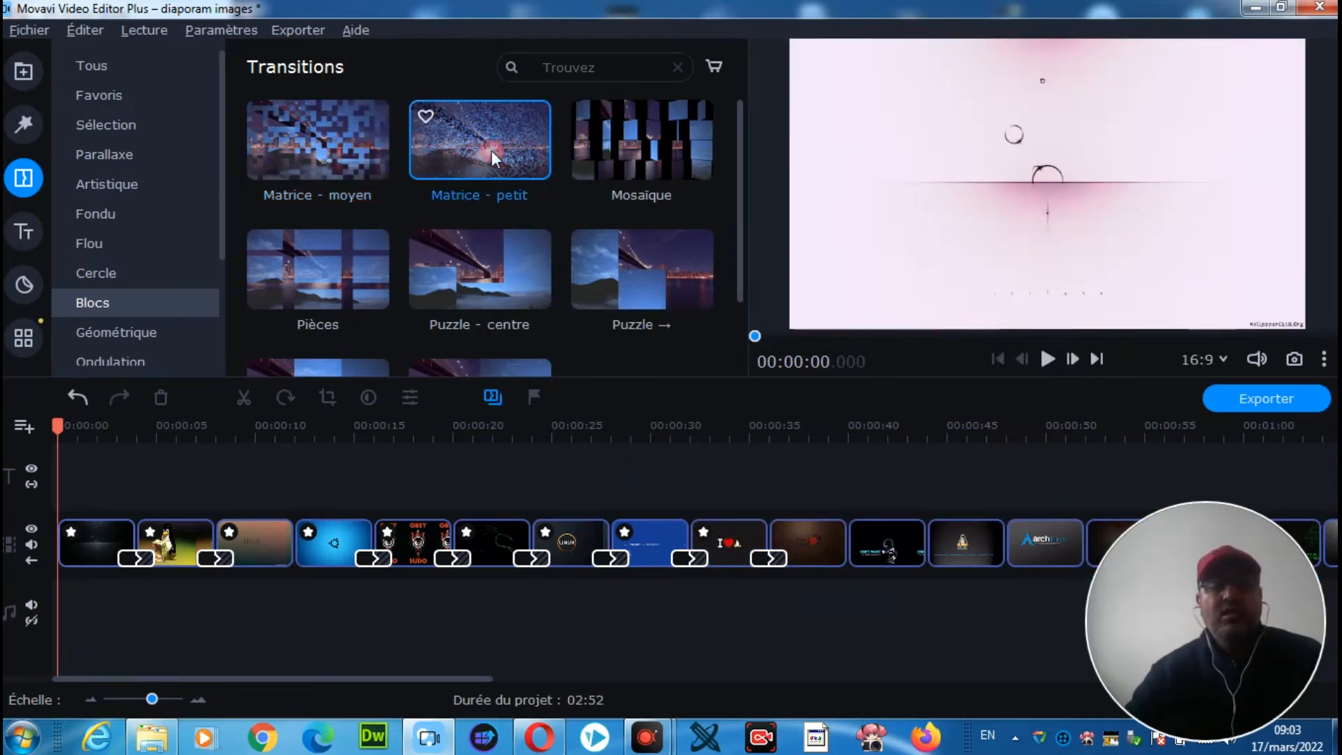
pyautogui.moveTo(492, 150); pyautogui.dragTo(840, 539)
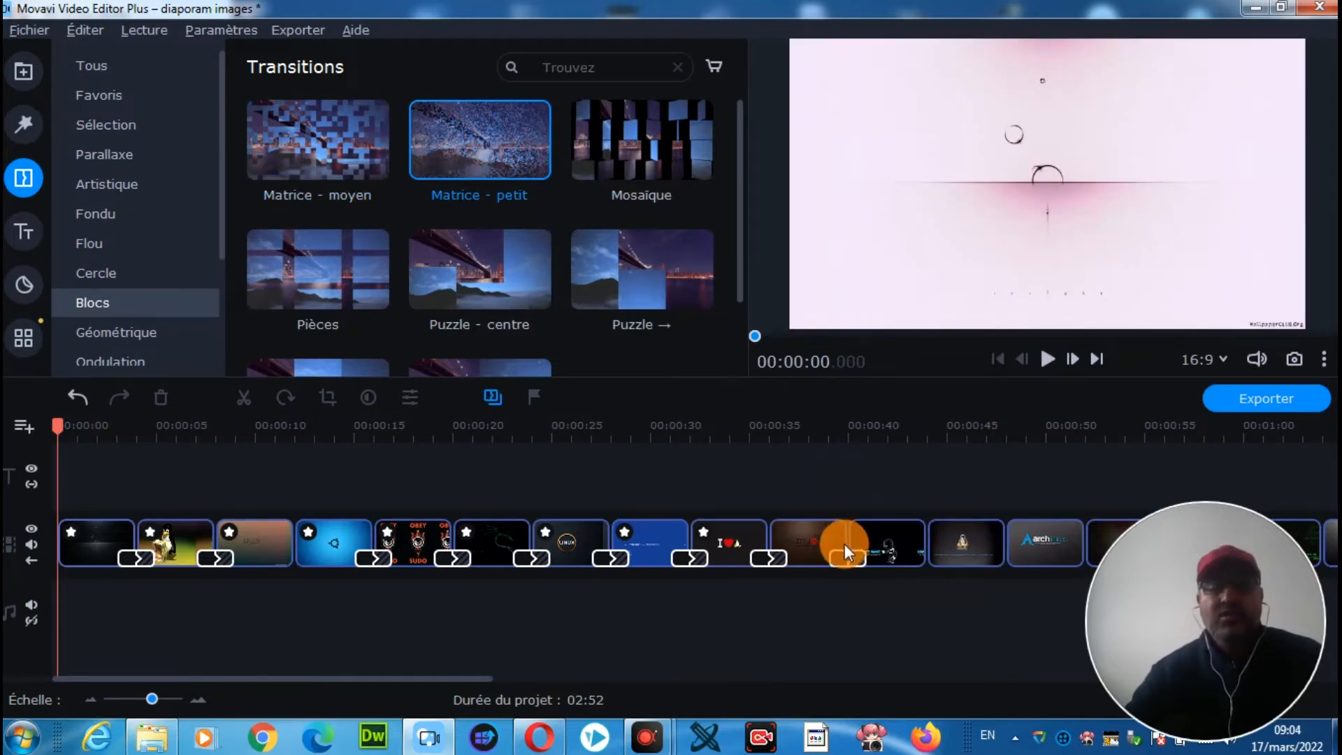
pyautogui.moveTo(322, 266); pyautogui.dragTo(925, 544)
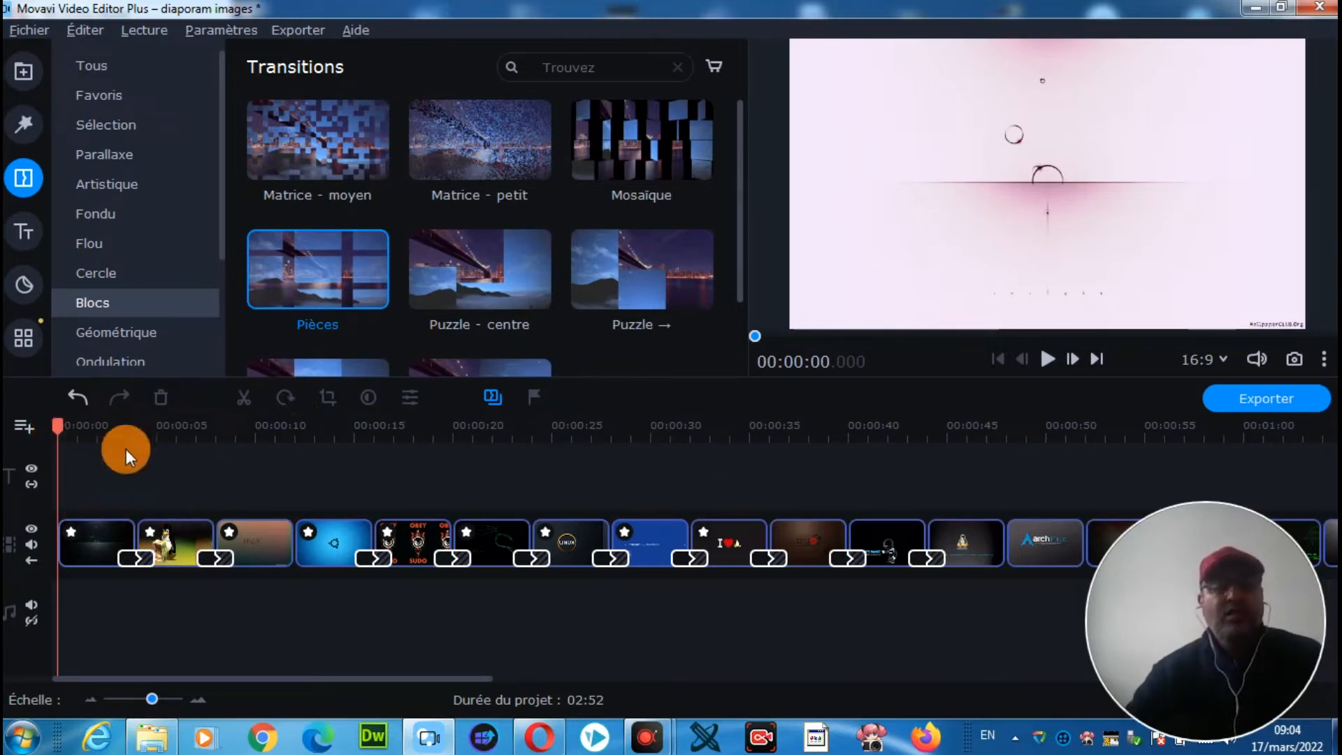
# Play the slideshow from the start to check the transitions between the image clips.
pyautogui.click(1046, 361)
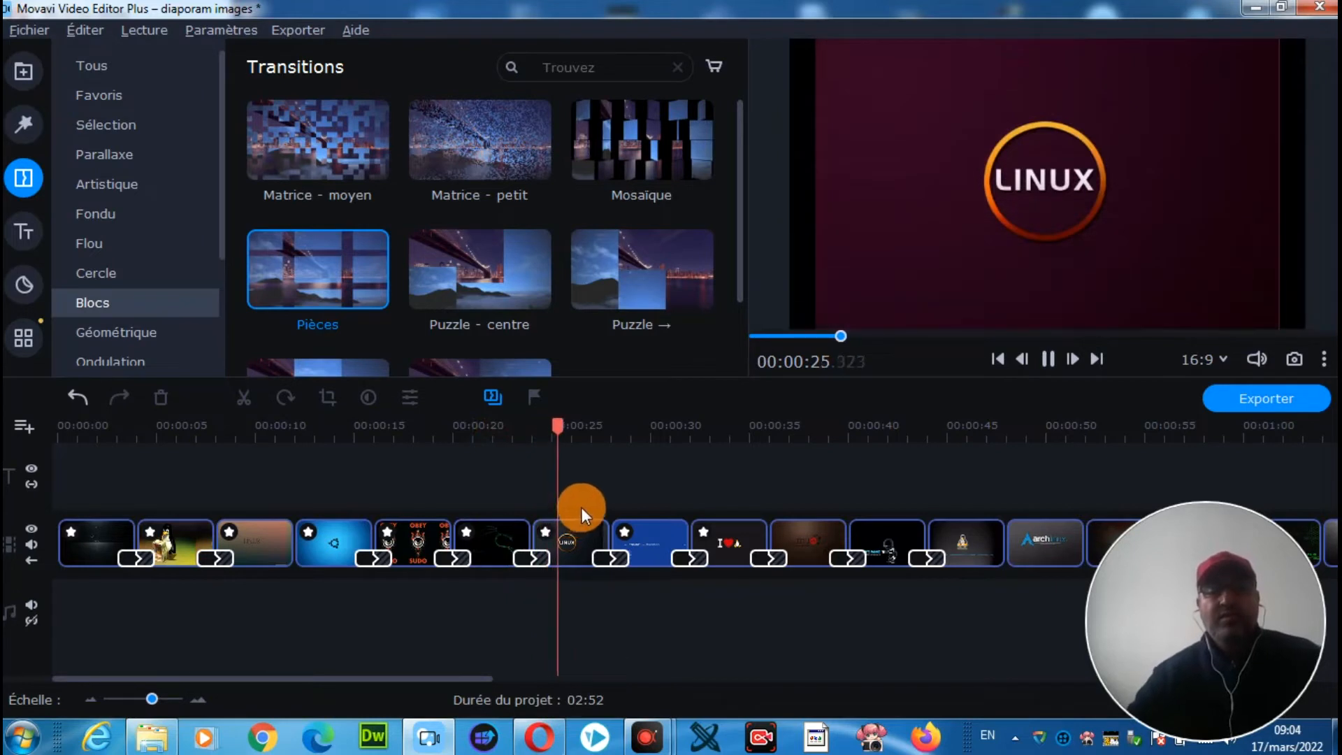
pyautogui.click(1047, 360)
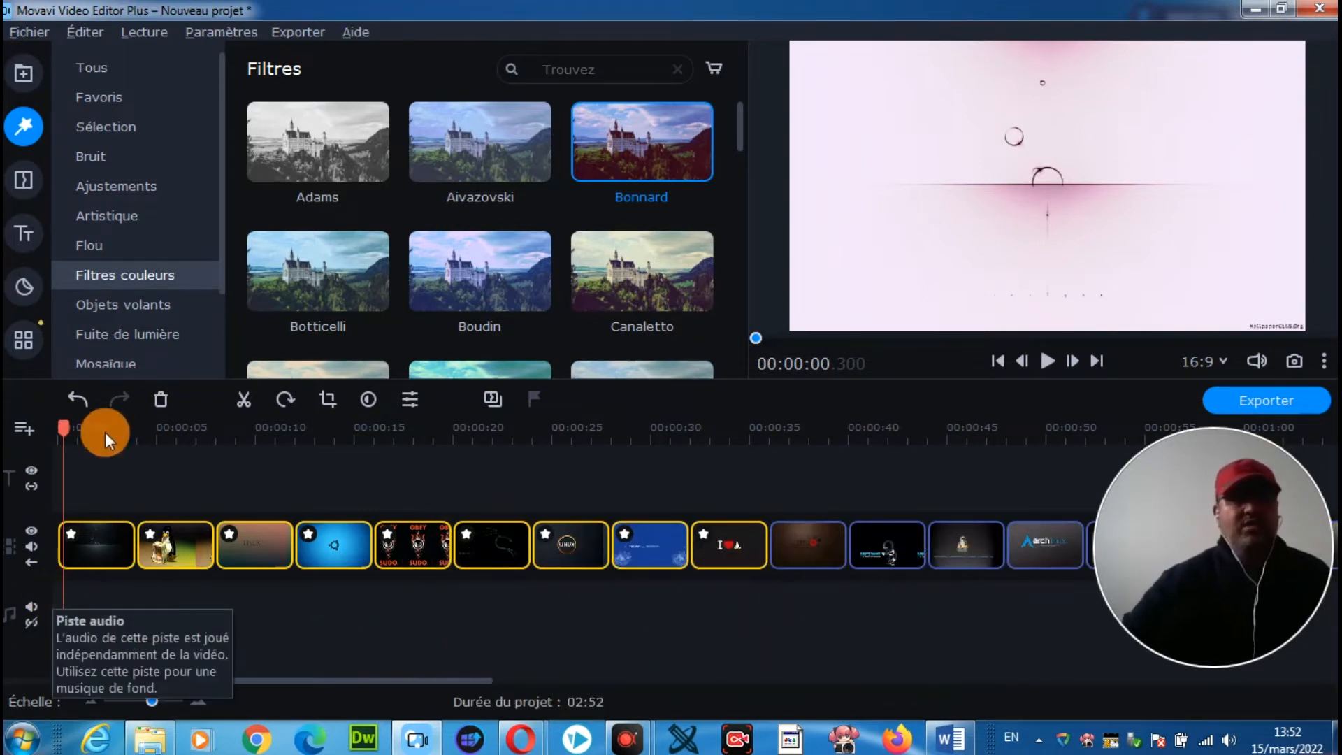
# Import the Summertime (10 minutes) MP3 music file into the media collection.
pyautogui.click(23, 72)
pyautogui.click(706, 68)
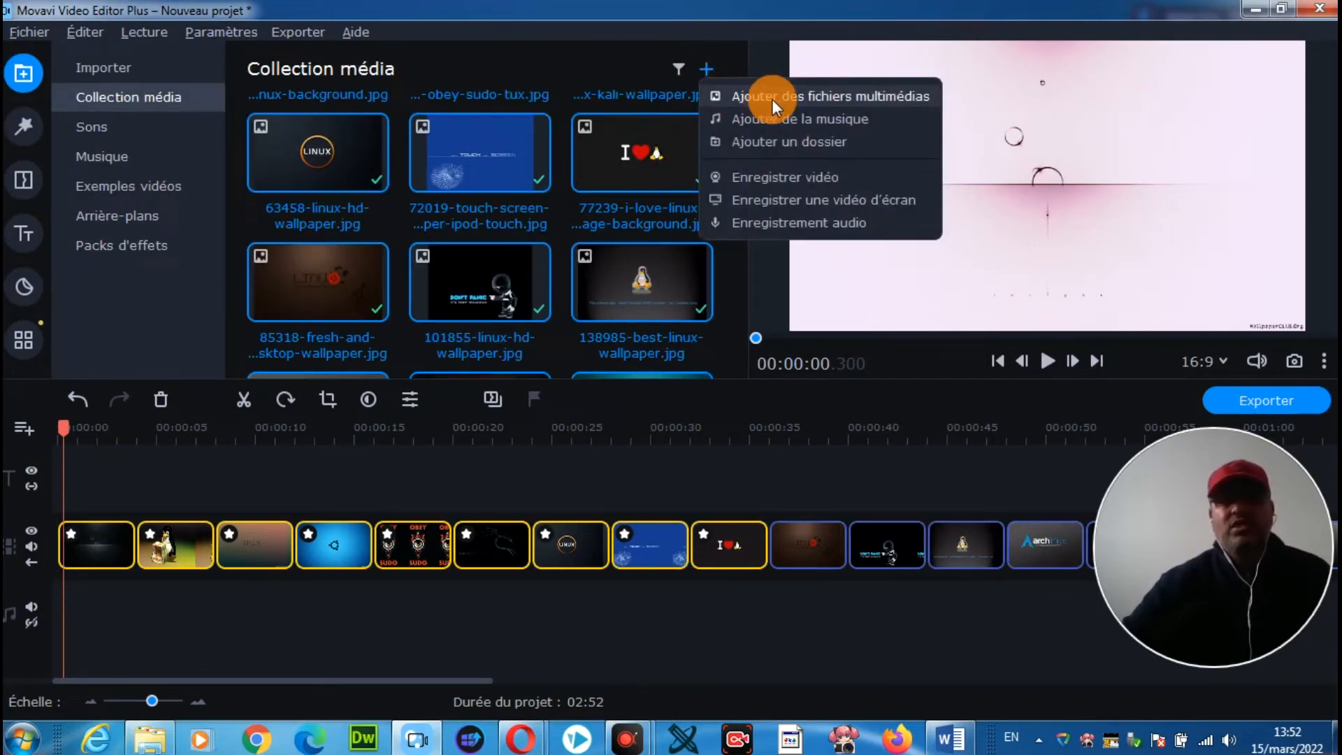
pyautogui.click(828, 98)
pyautogui.click(754, 230)
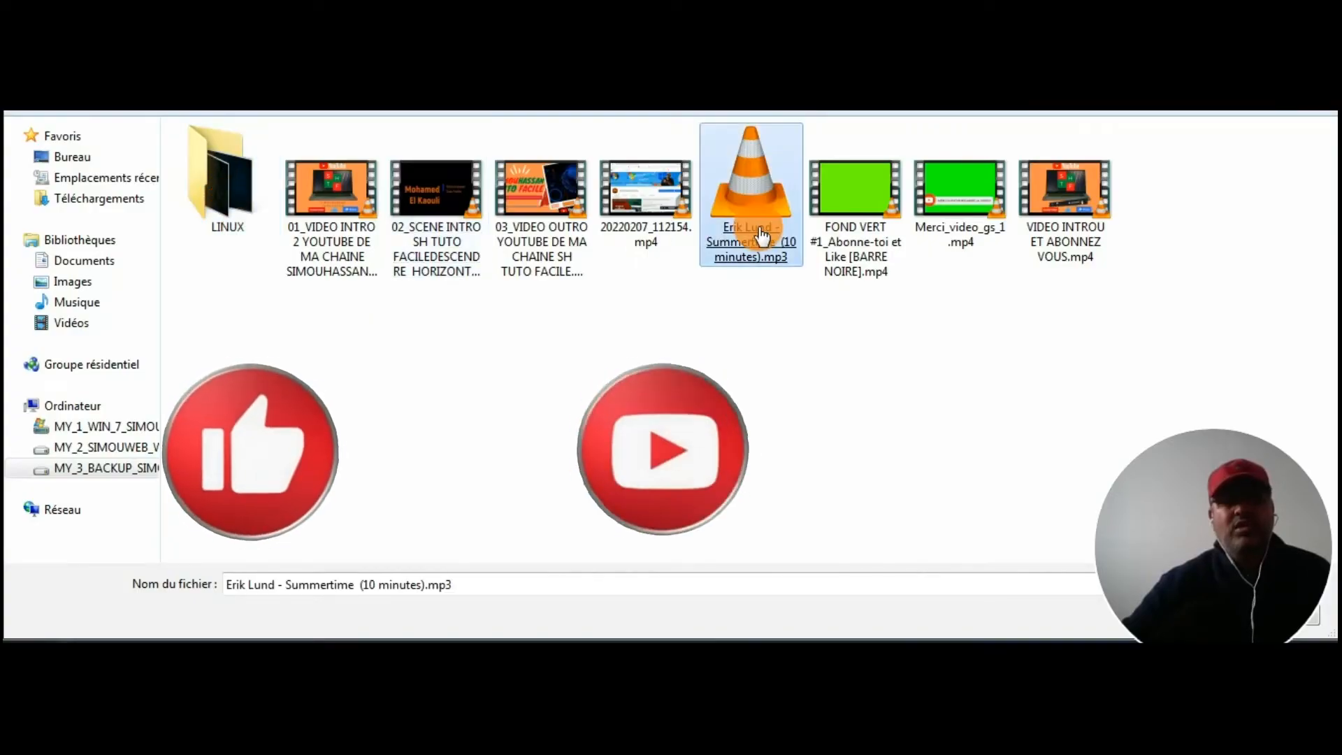
pyautogui.doubleClick(748, 188)
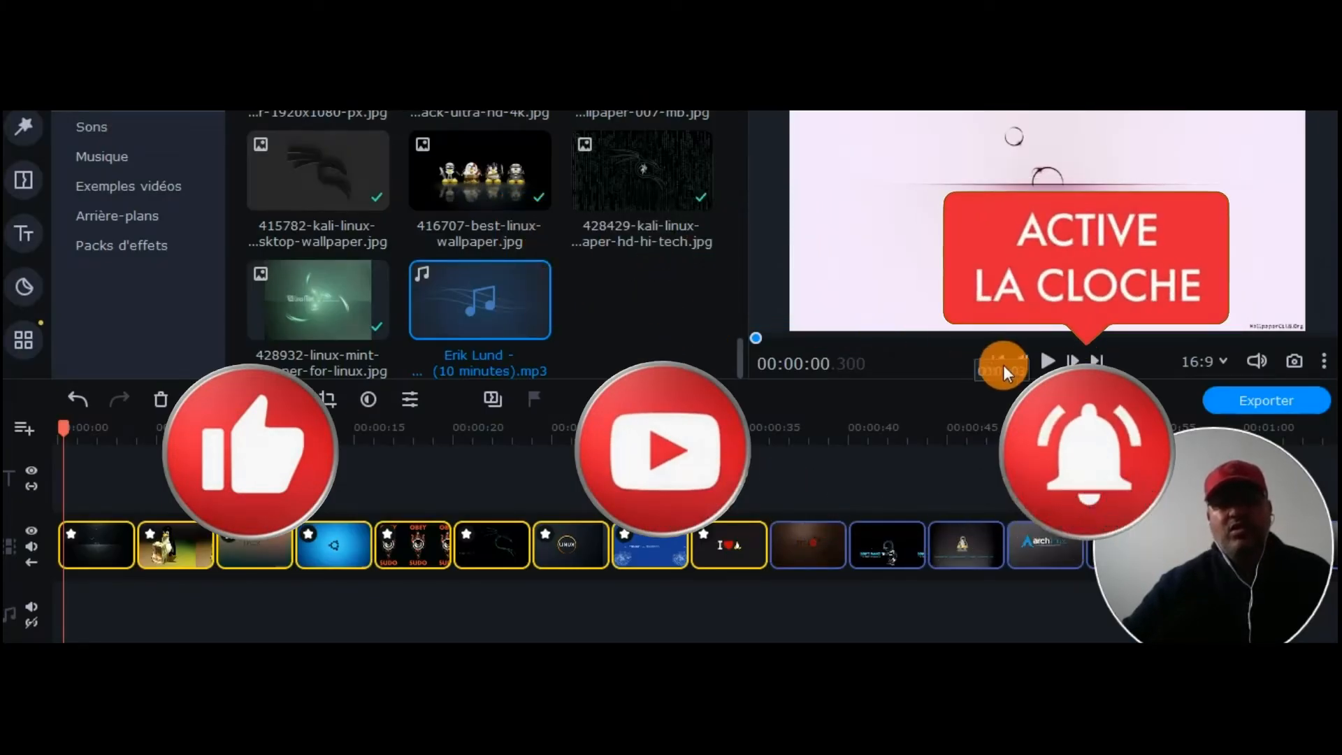
# Preview the imported Summertime music file from the media collection for a few seconds.
pyautogui.click(1037, 363)
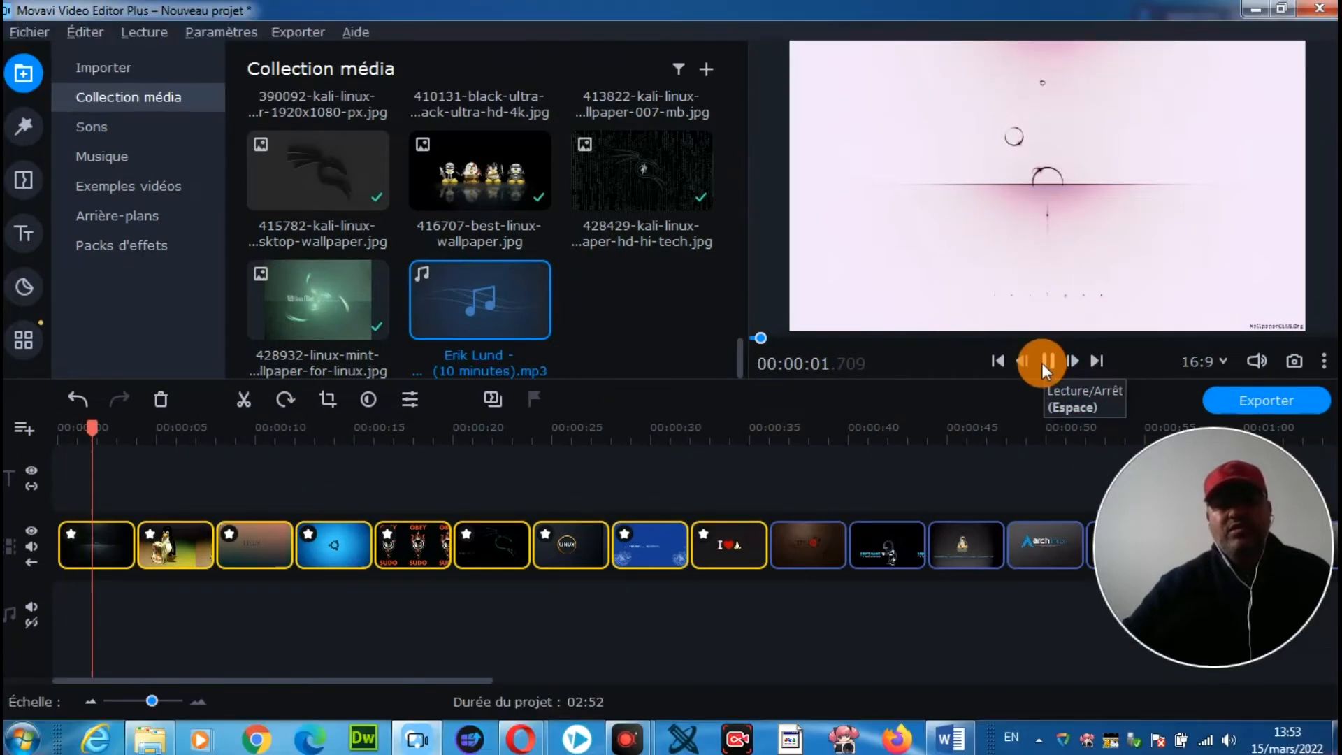
pyautogui.click(517, 304)
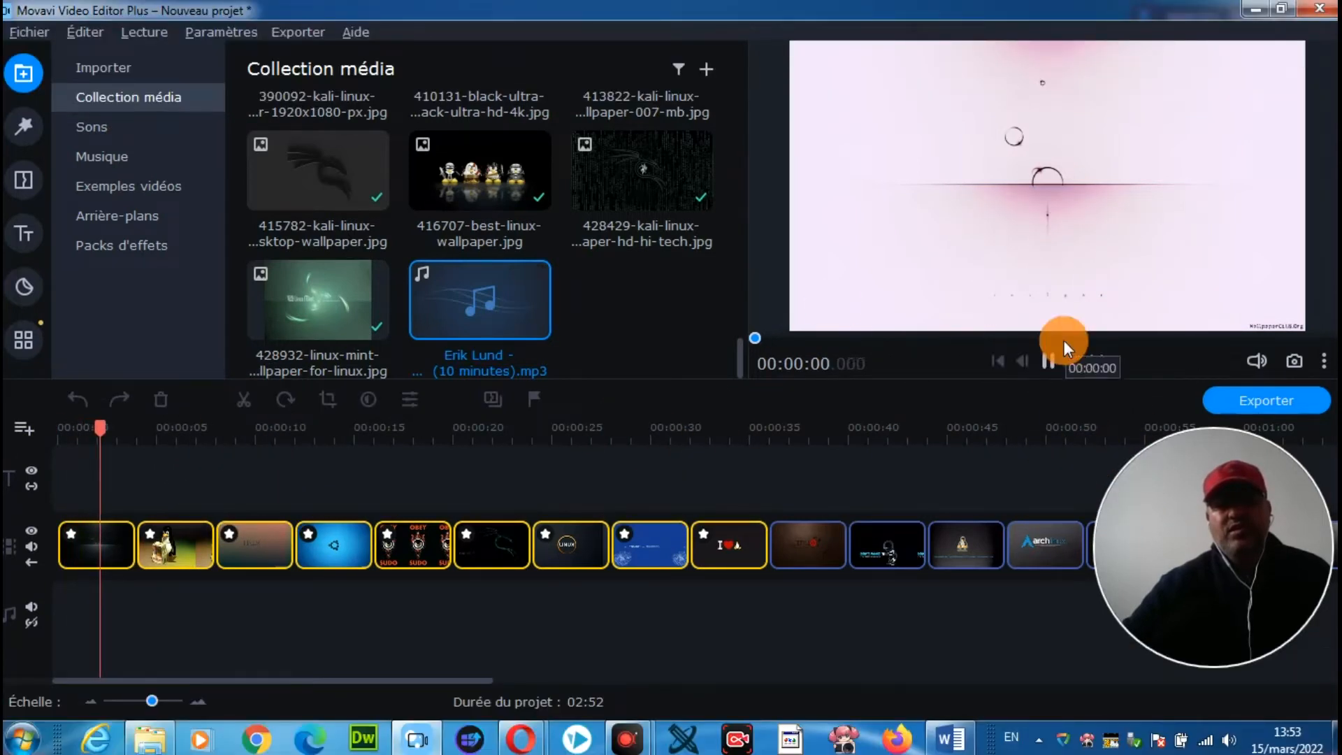
pyautogui.click(1051, 363)
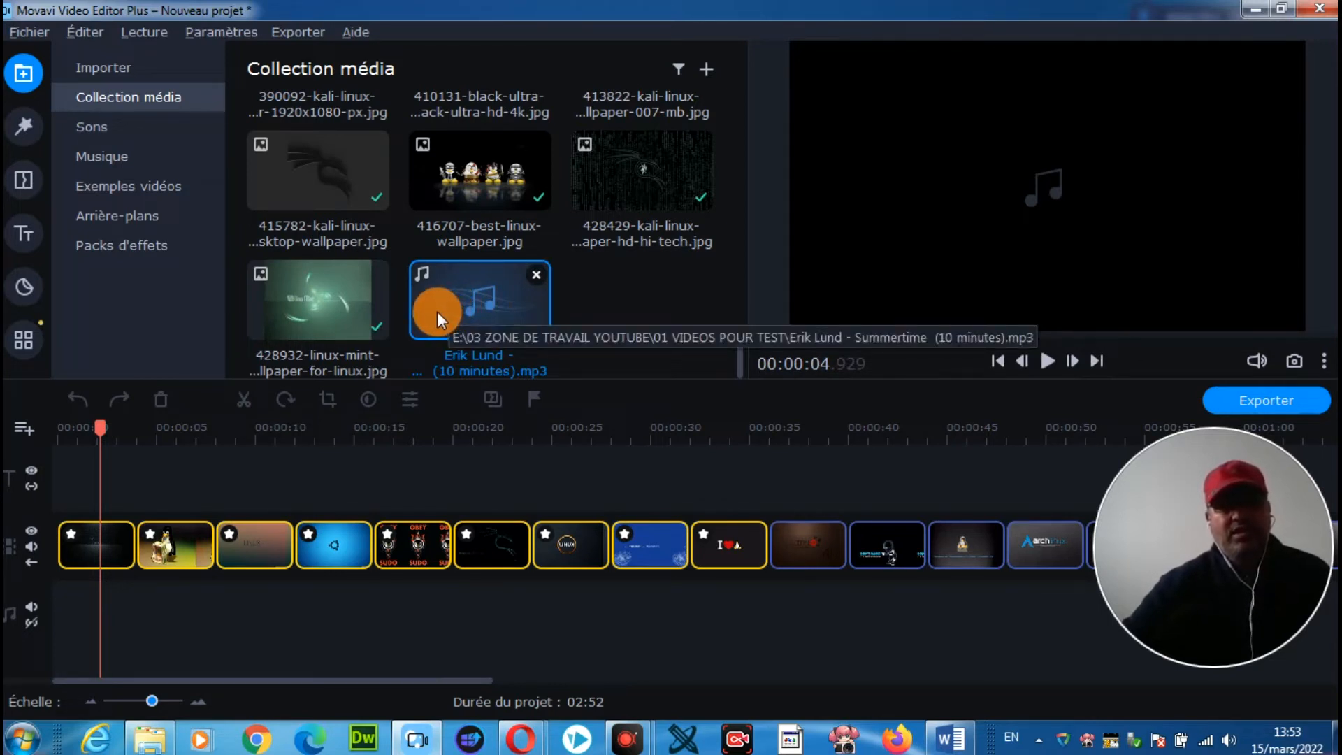
# Place the Summertime music file on the audio track at the start of the timeline and play the slideshow with it.
pyautogui.moveTo(438, 311); pyautogui.dragTo(57, 583)
pyautogui.click(74, 594)
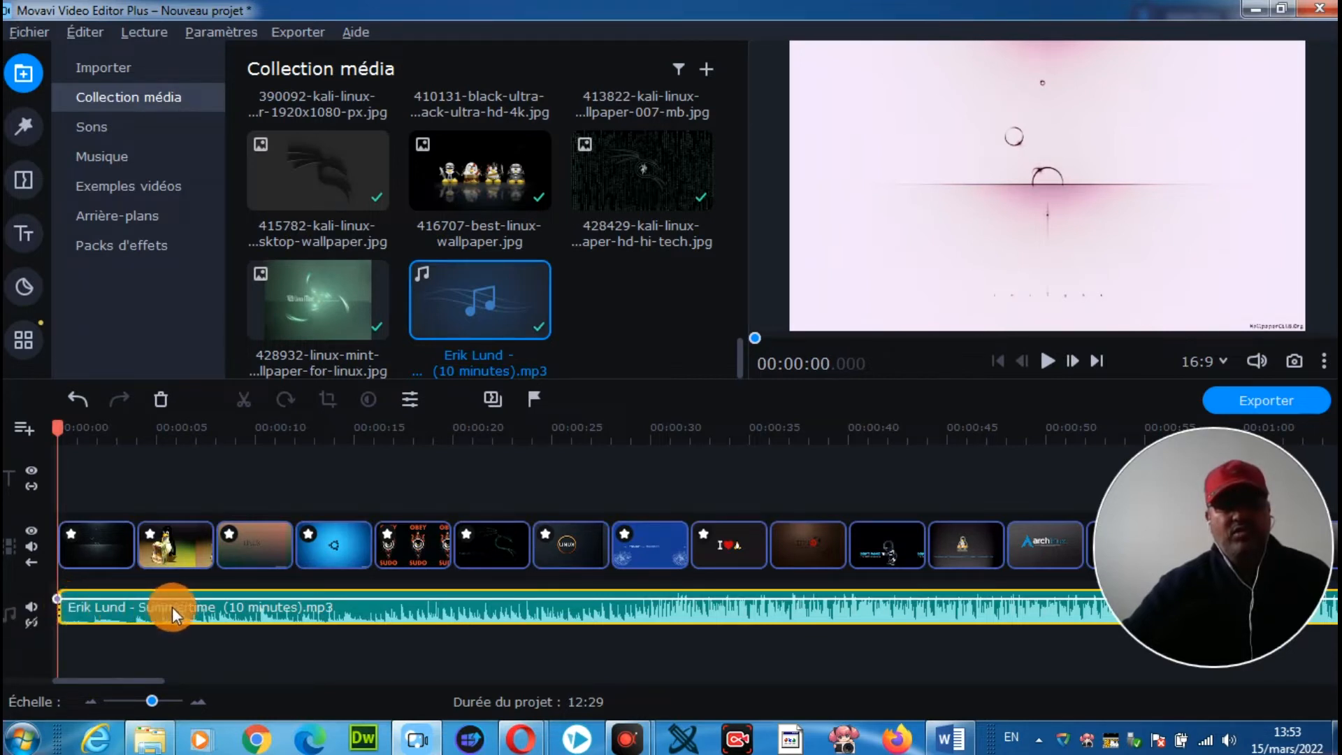
pyautogui.click(1046, 360)
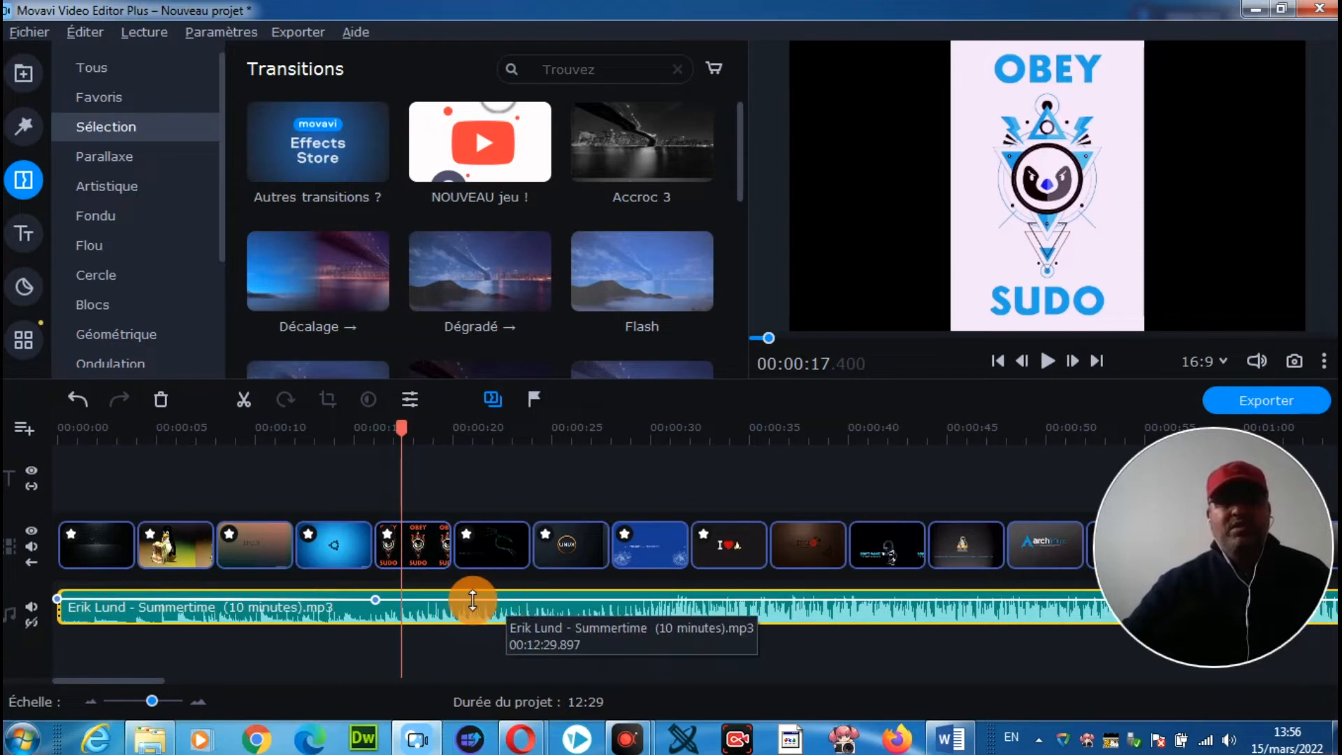
# Set the volume of the Summertime music clip to 40% while playing the slideshow to judge the level.
pyautogui.doubleClick(422, 607)
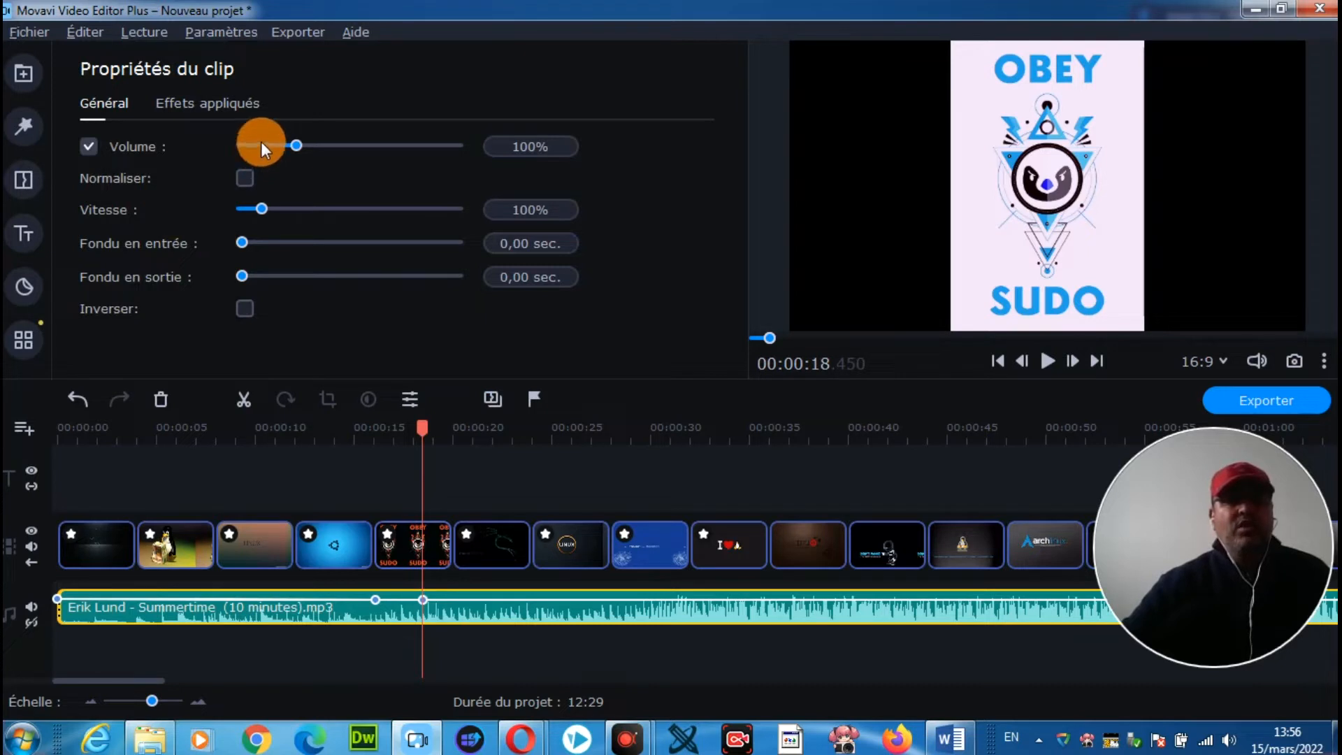
pyautogui.click(1046, 360)
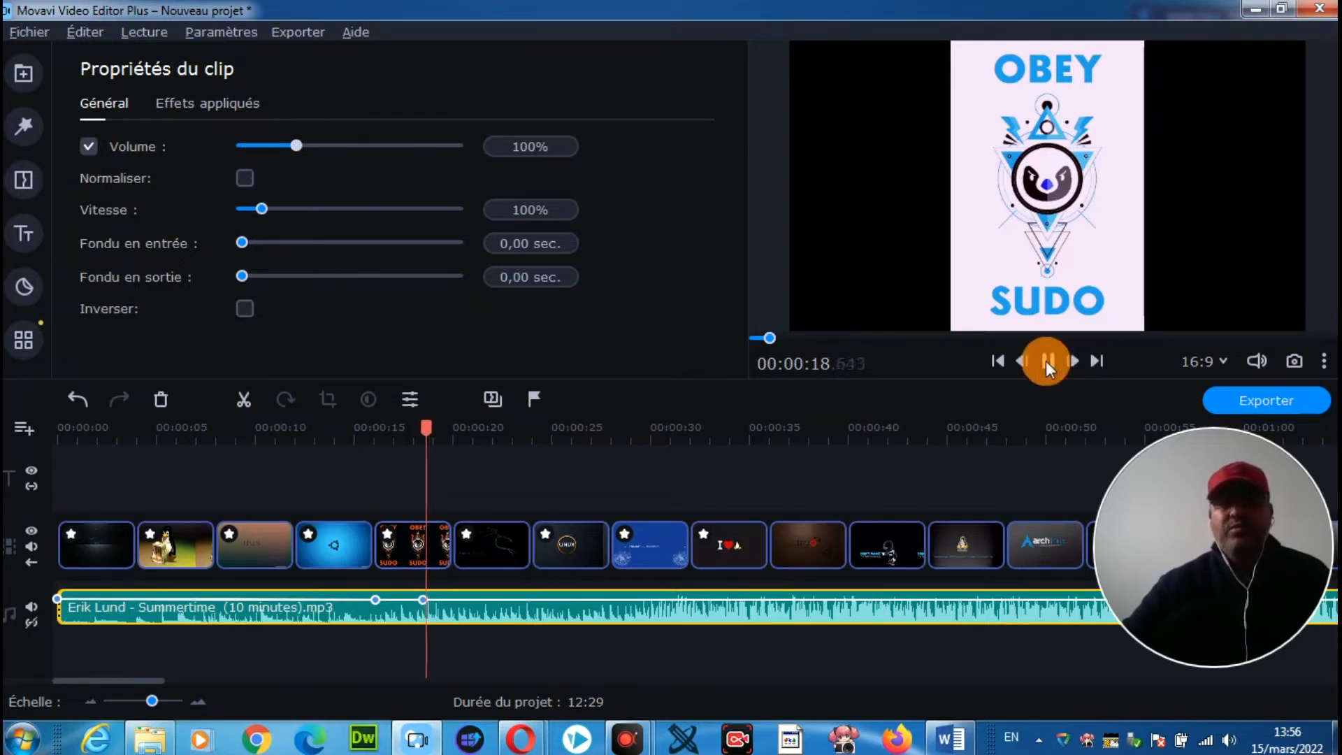
pyautogui.click(264, 145)
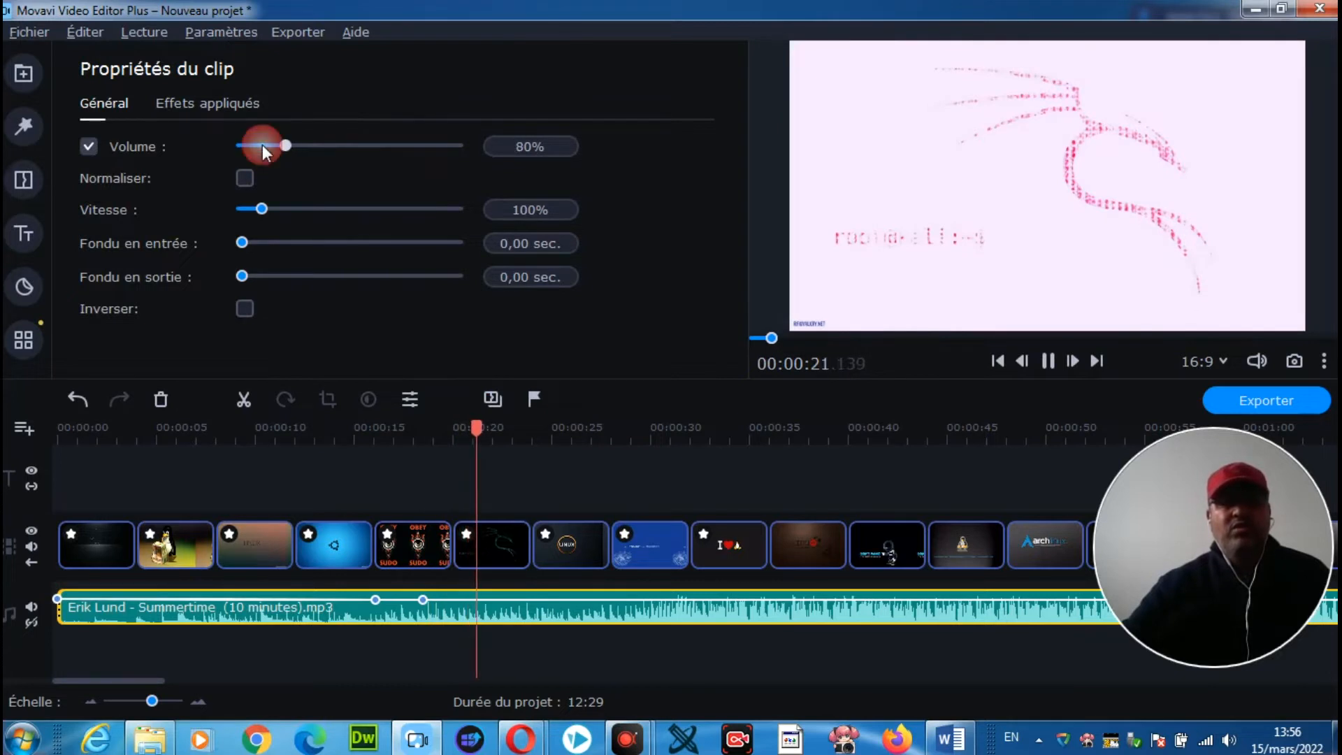
pyautogui.click(262, 145)
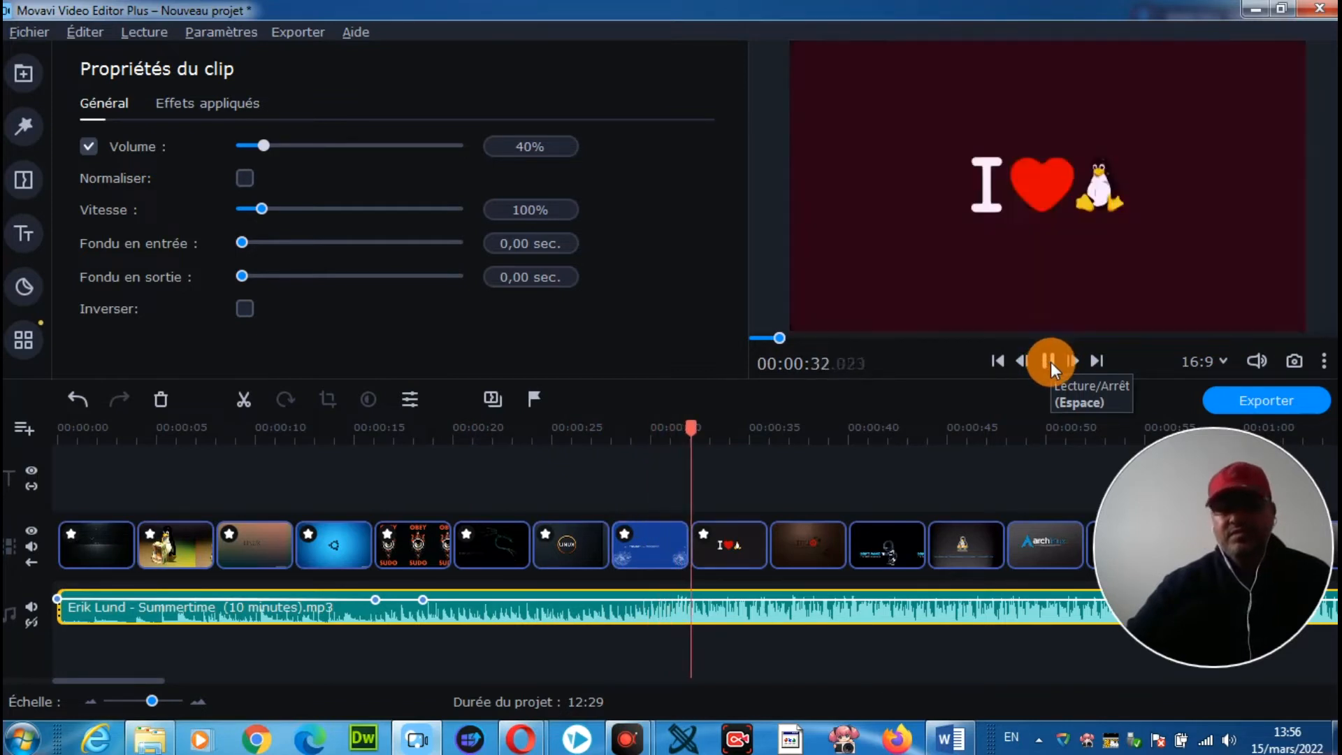
pyautogui.click(1048, 361)
pyautogui.click(1038, 383)
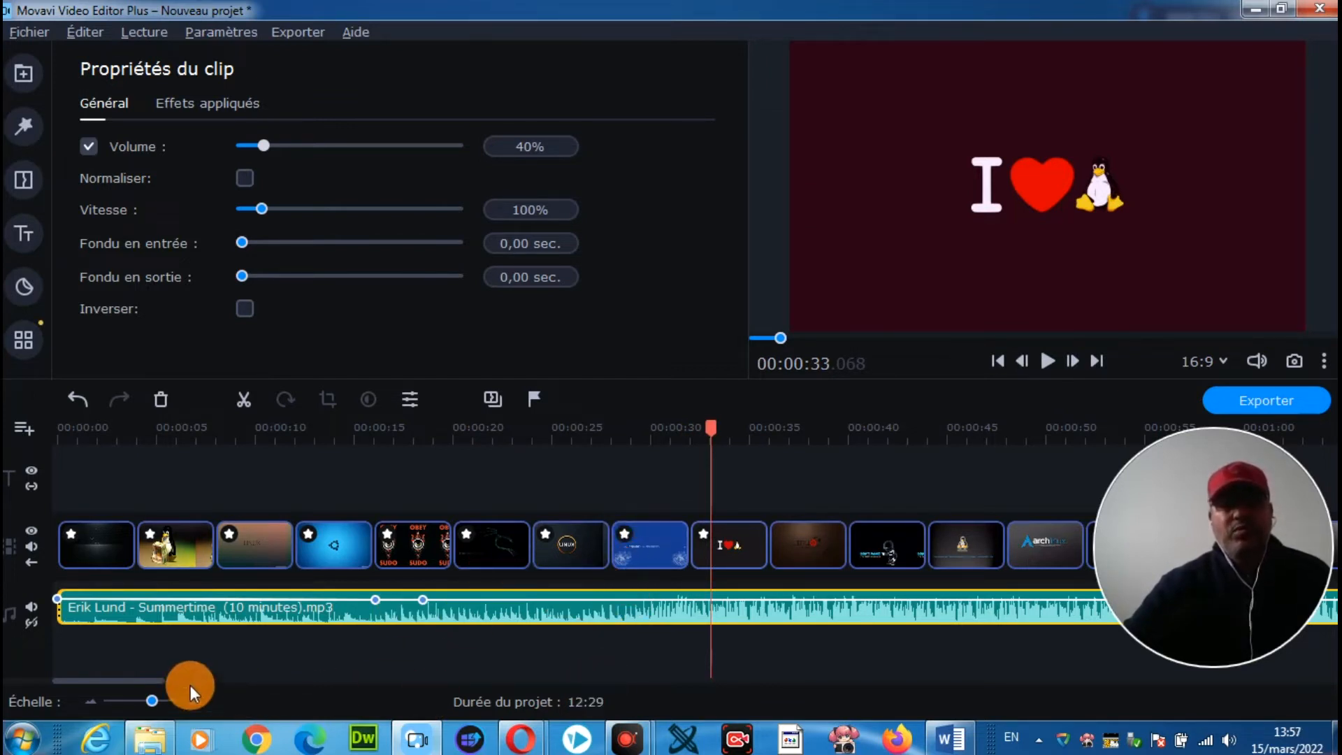
# Split the Summertime music clip at the end of the last image, at 00:02:51.850, and delete the part after it.
pyautogui.moveTo(136, 680); pyautogui.dragTo(377, 708)
pyautogui.click(548, 620)
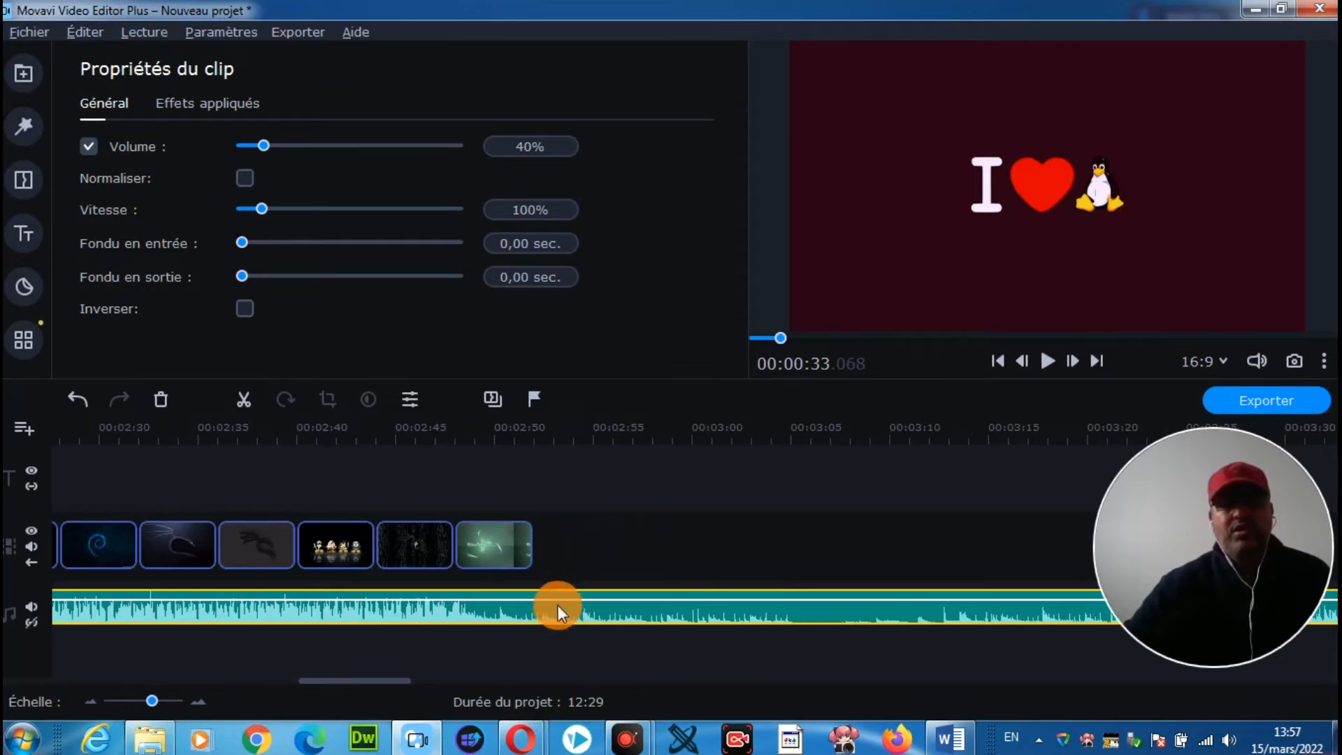
pyautogui.click(557, 609)
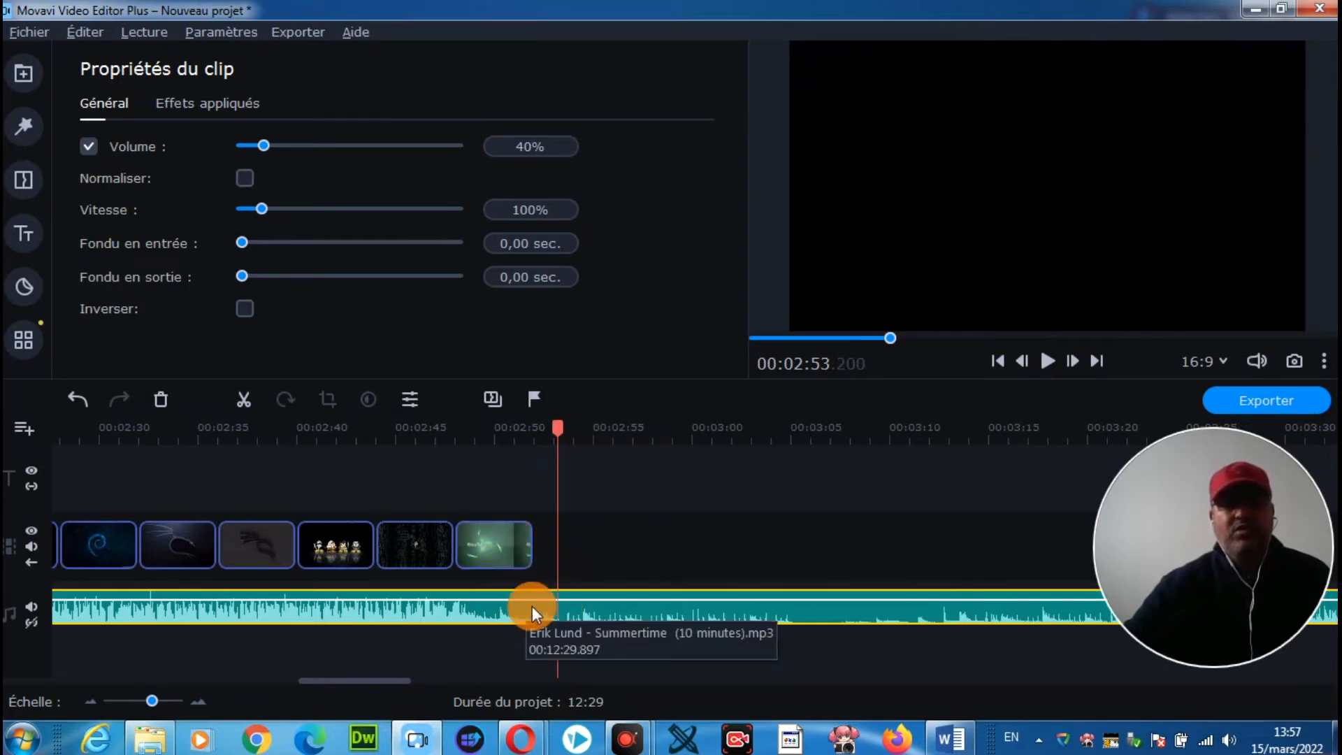
pyautogui.moveTo(563, 422); pyautogui.dragTo(532, 426)
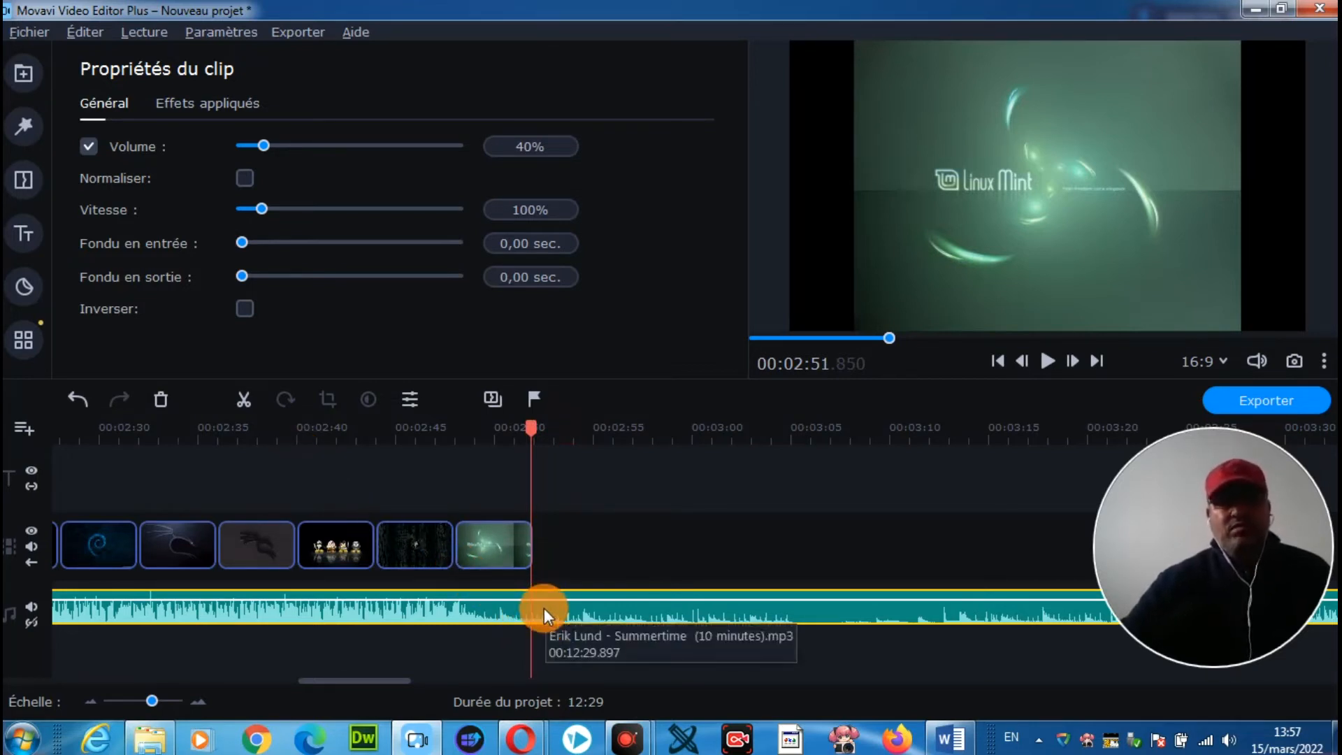
pyautogui.click(240, 401)
pyautogui.click(484, 566)
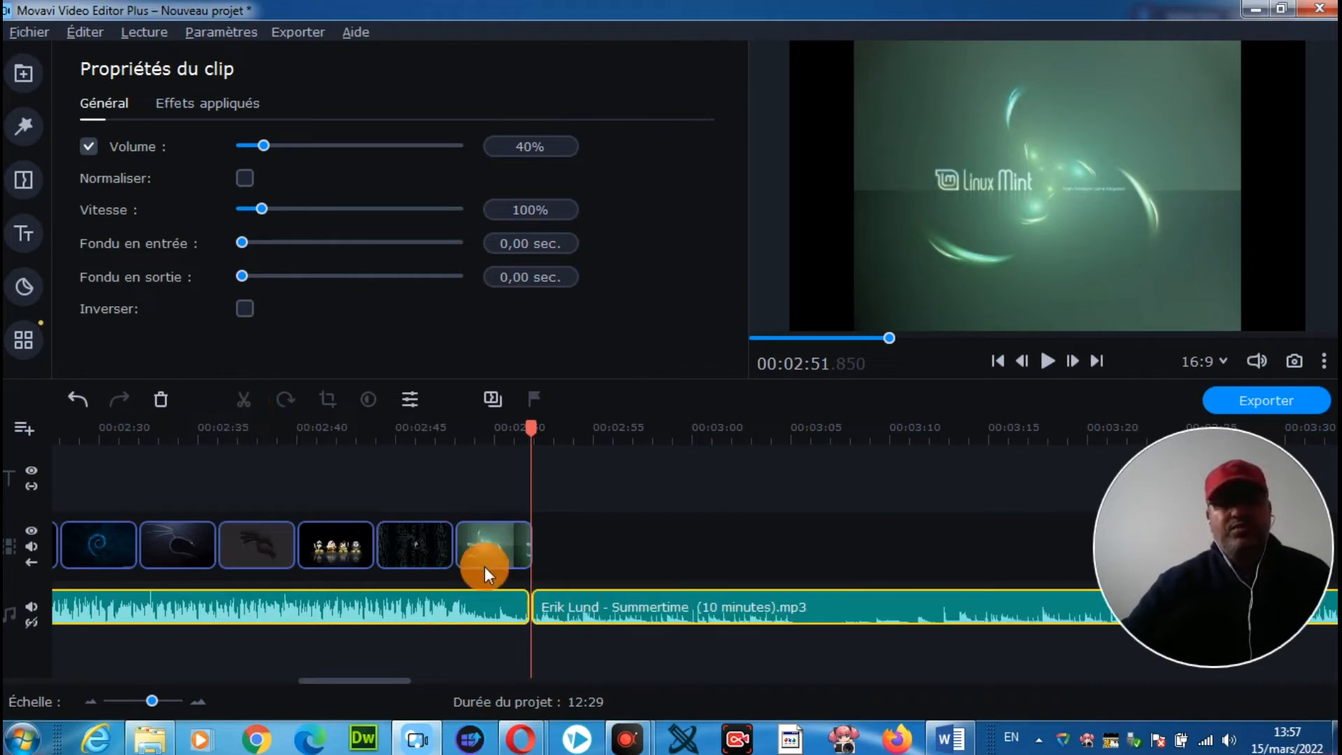
pyautogui.click(622, 601)
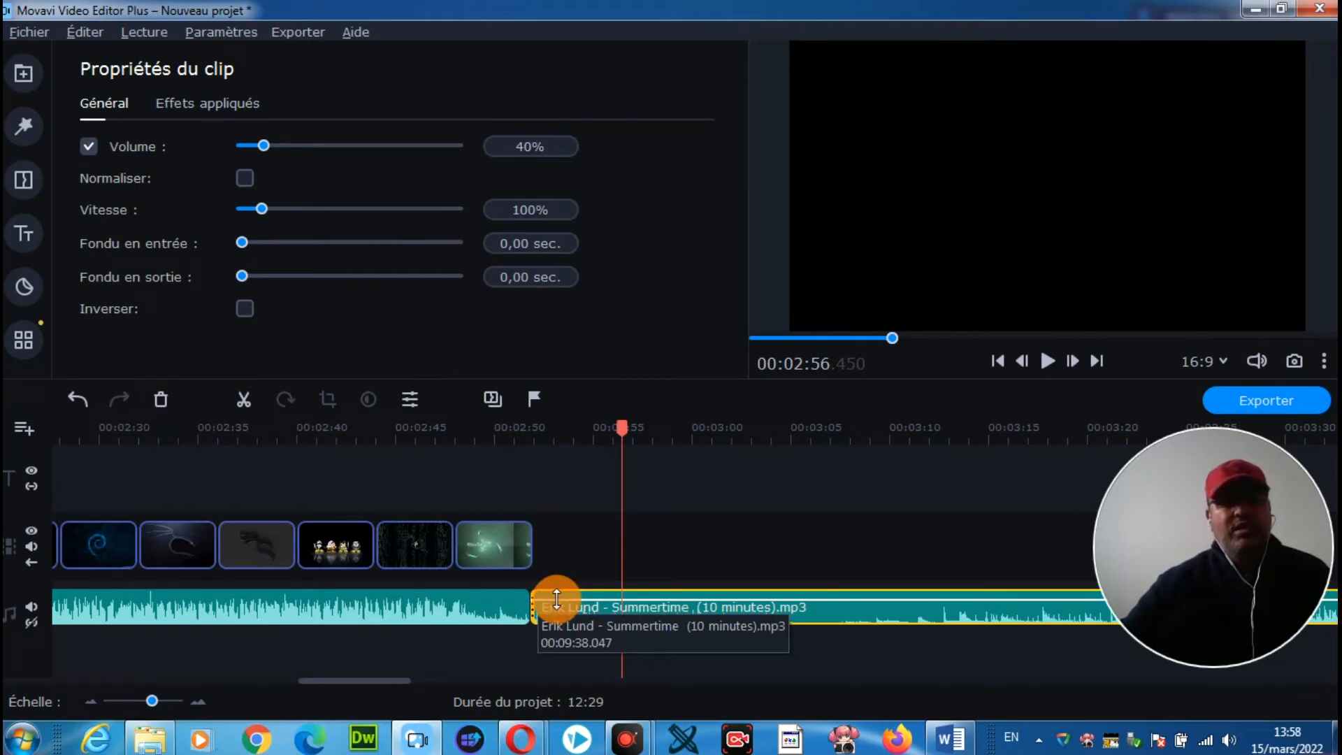
pyautogui.click(160, 401)
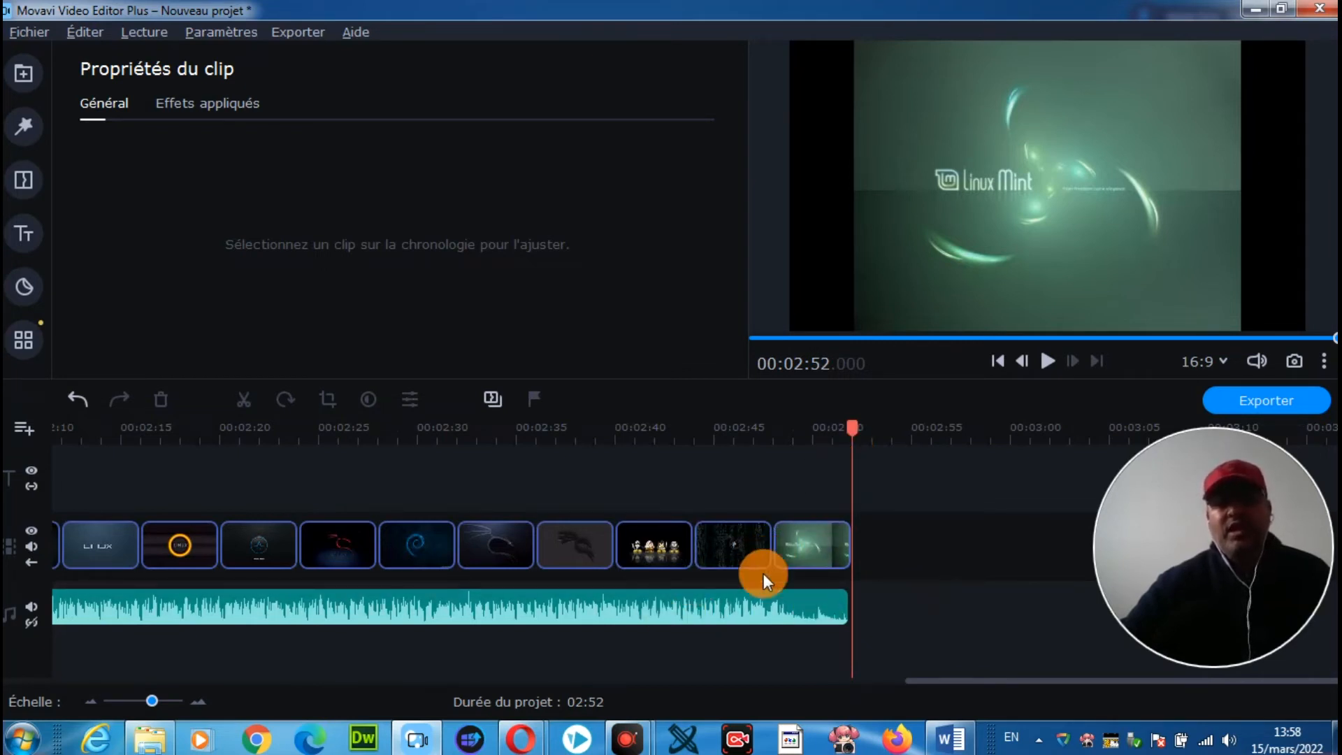
# Play a short passage from the middle of the slideshow and return the playhead to the start of the timeline.
pyautogui.moveTo(856, 431); pyautogui.dragTo(4, 459)
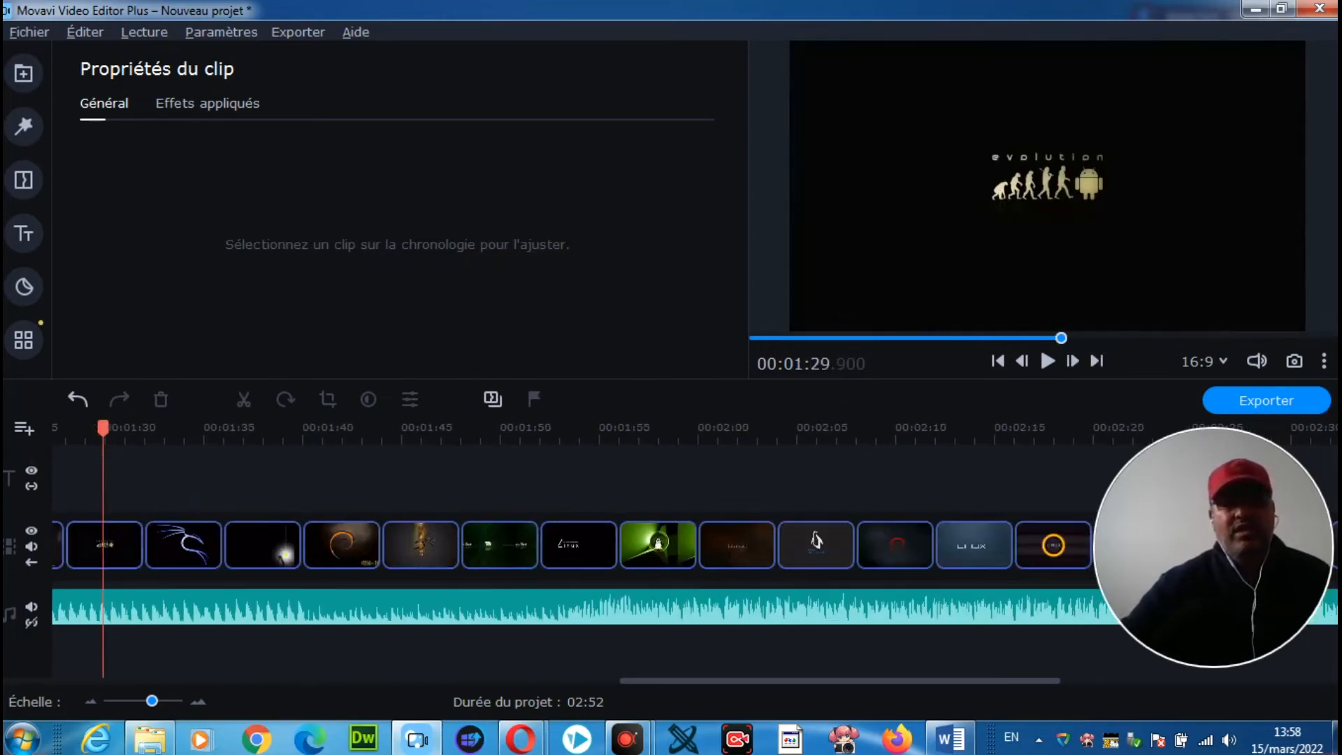
pyautogui.click(1047, 361)
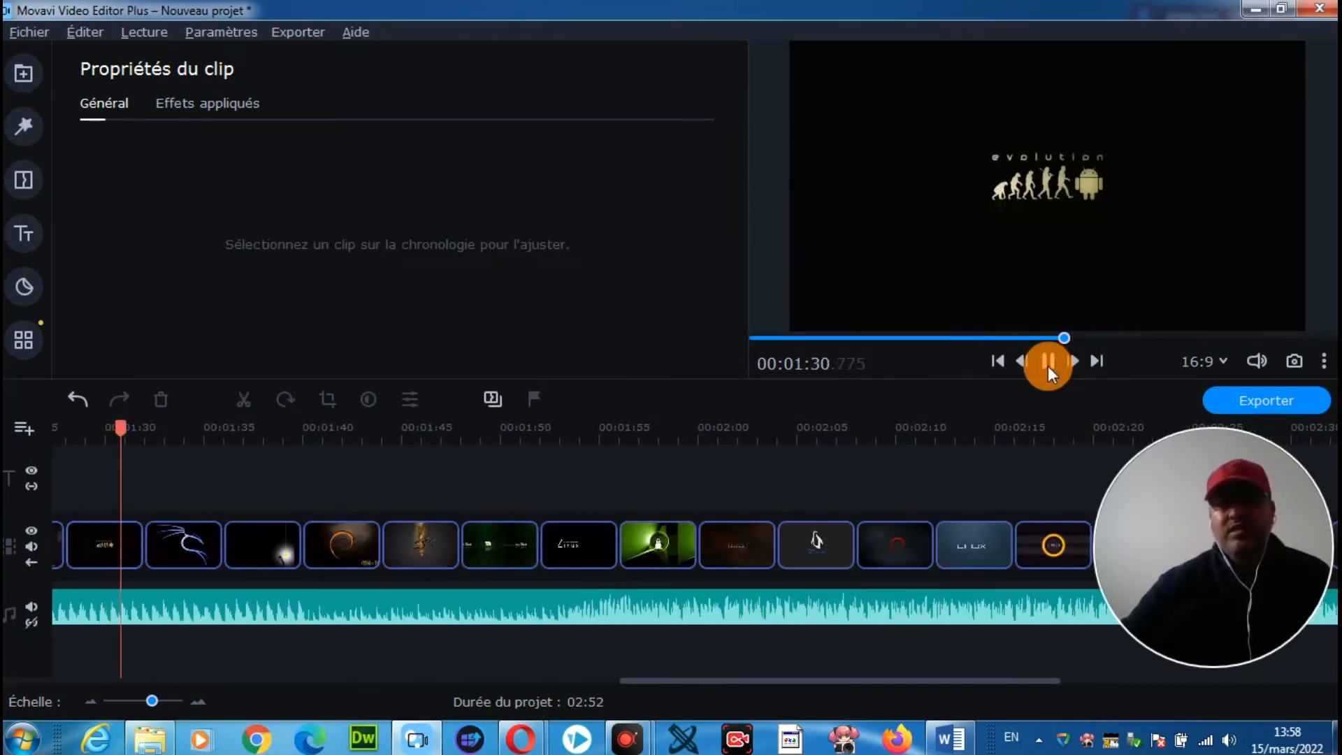
pyautogui.click(1047, 360)
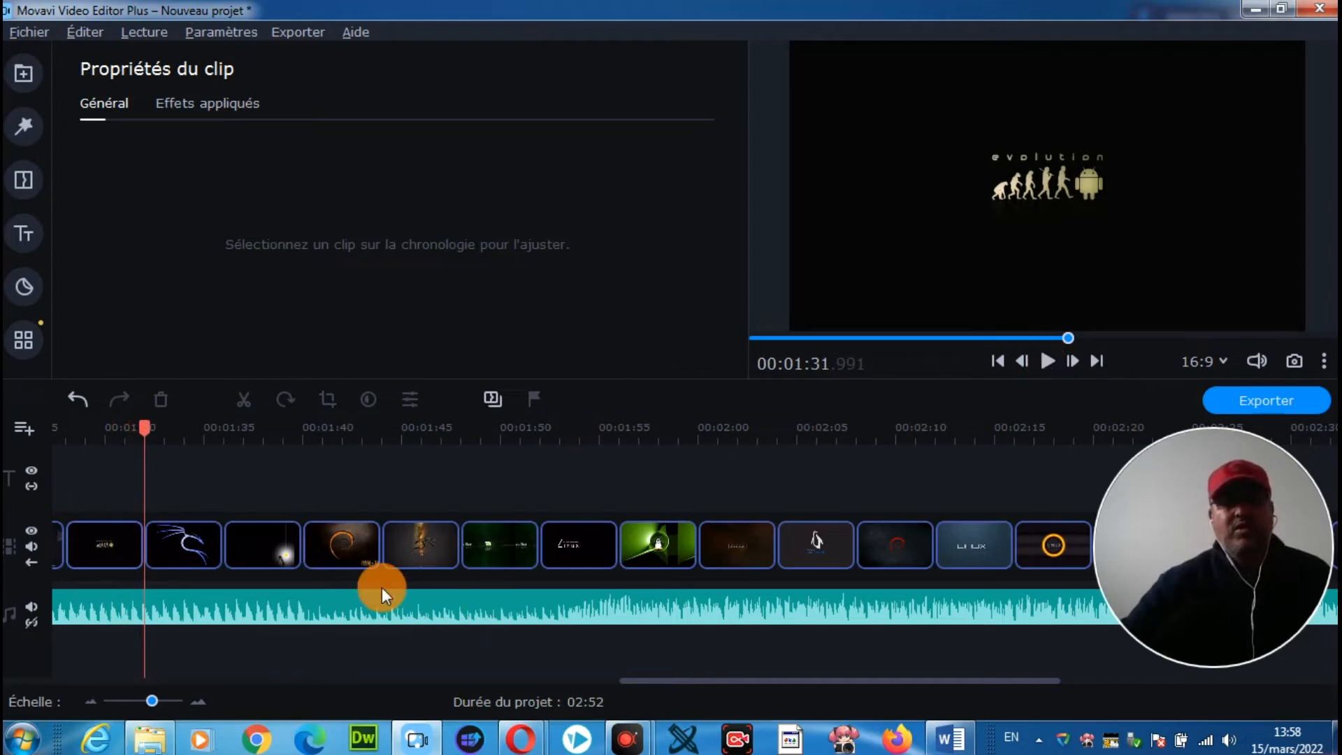
pyautogui.moveTo(143, 430); pyautogui.dragTo(3, 433)
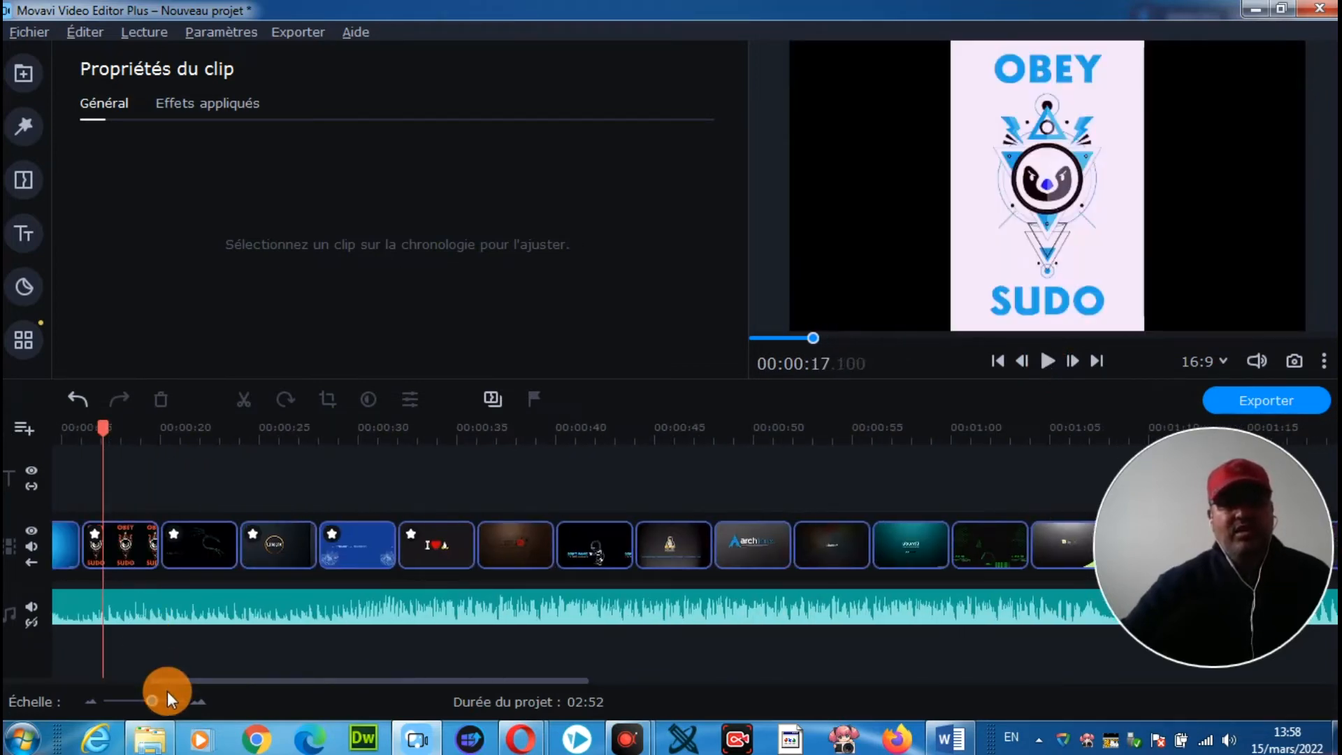
pyautogui.moveTo(807, 337); pyautogui.dragTo(754, 339)
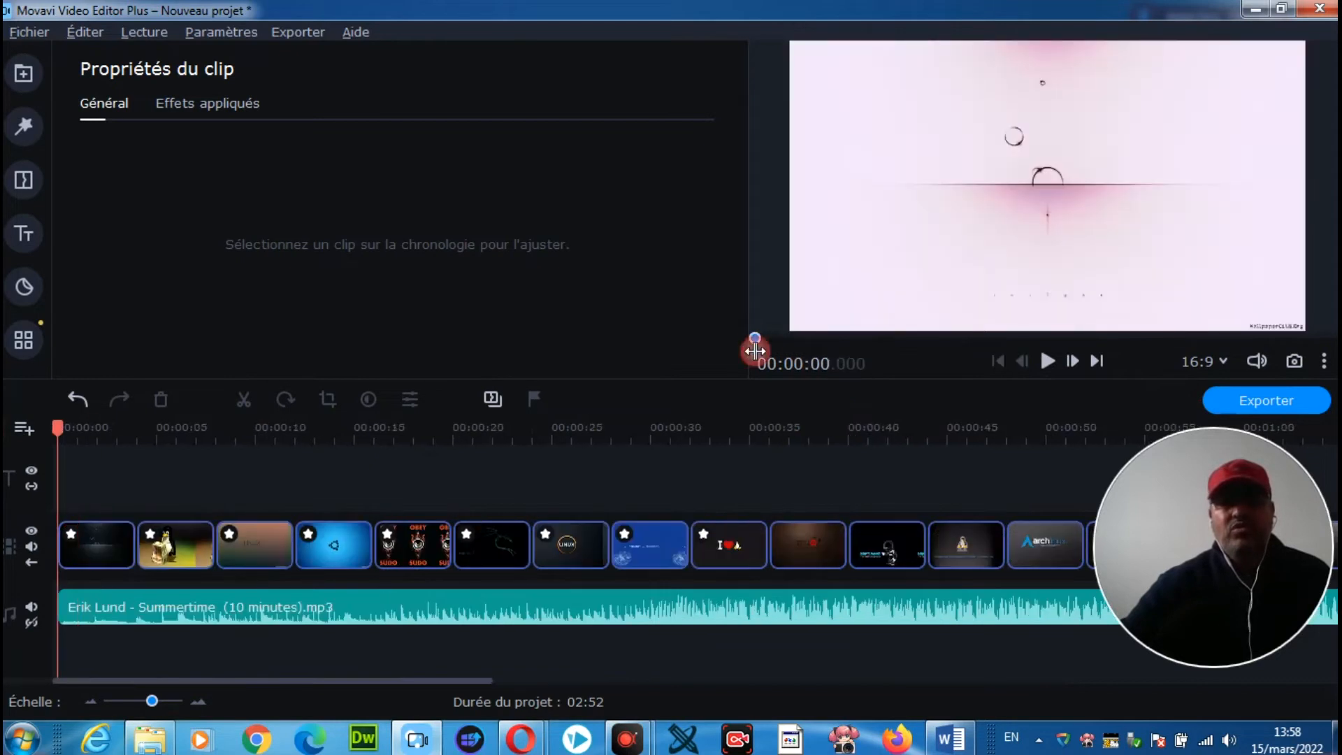
# Preview the classic title "Défilement ←" and insert it at the start of the video track, before the first image.
pyautogui.click(23, 231)
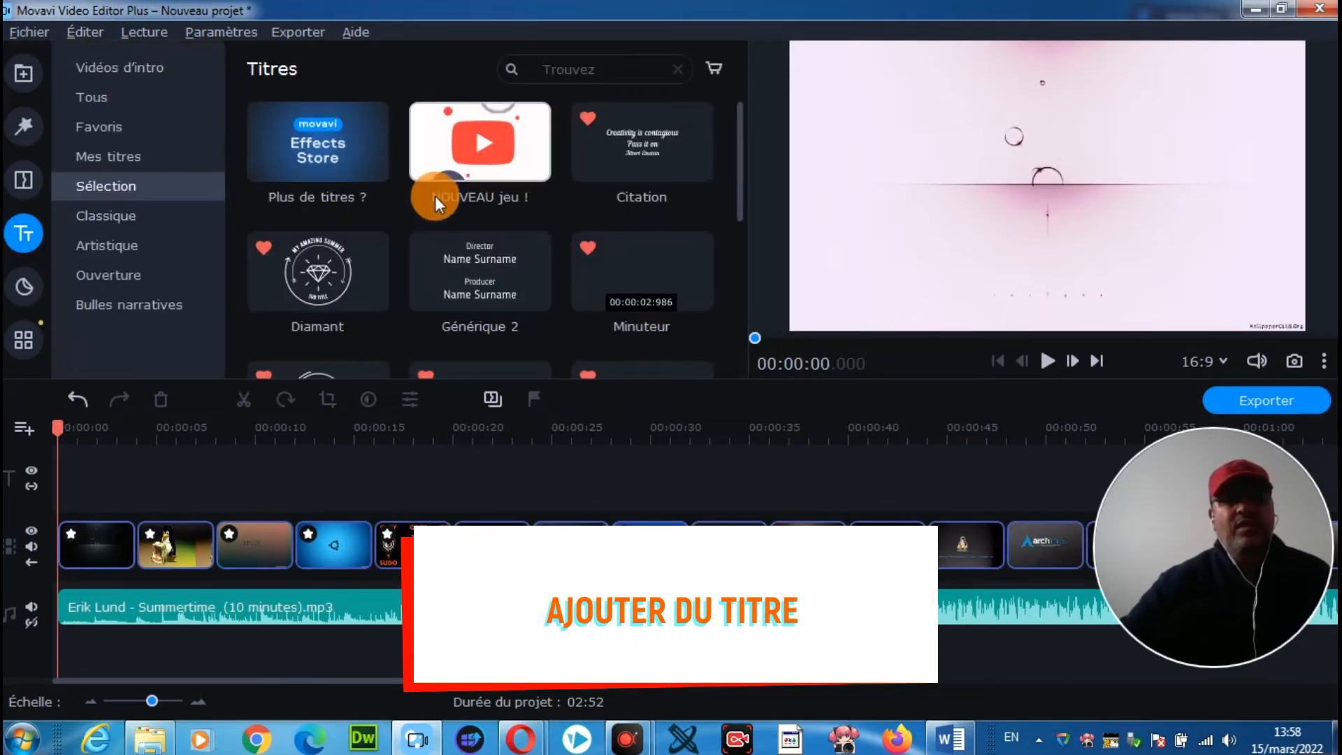
pyautogui.moveTo(735, 141)
pyautogui.mouseDown()
pyautogui.moveTo(738, 186)
pyautogui.moveTo(740, 149)
pyautogui.mouseUp()
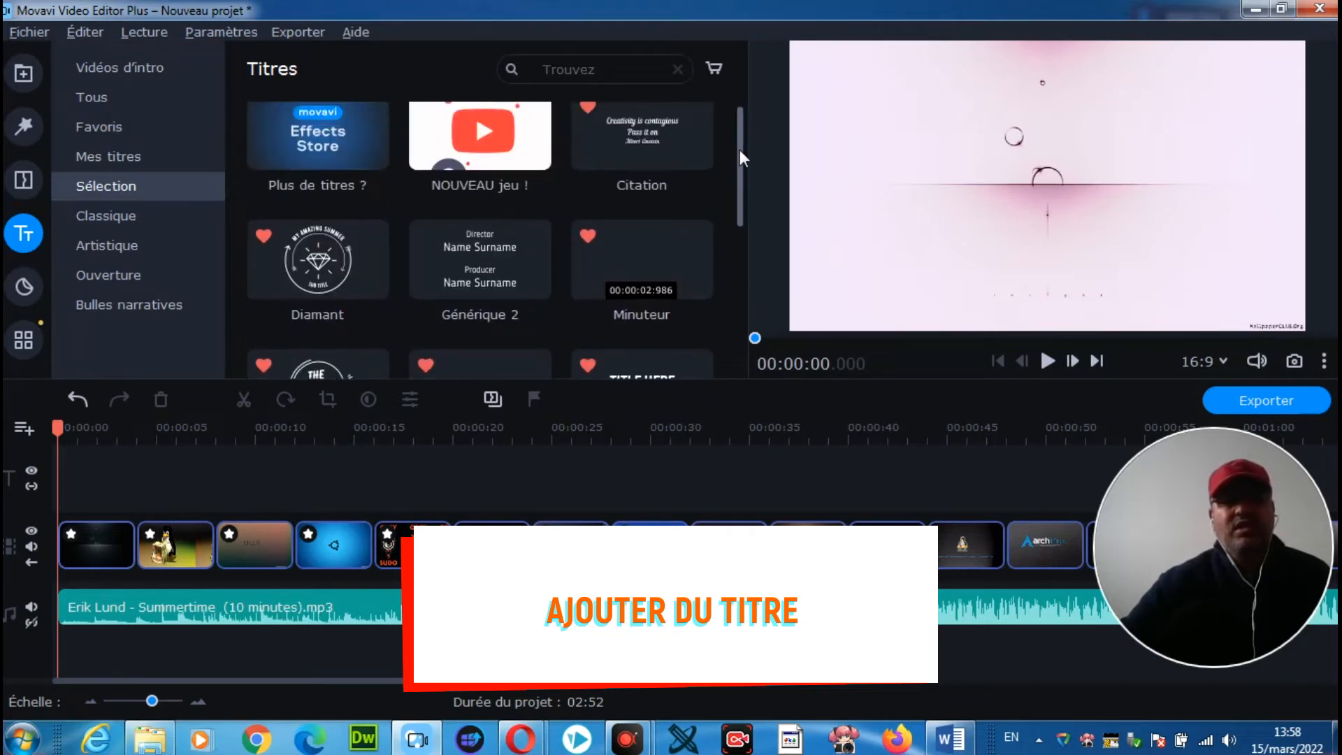
pyautogui.click(142, 216)
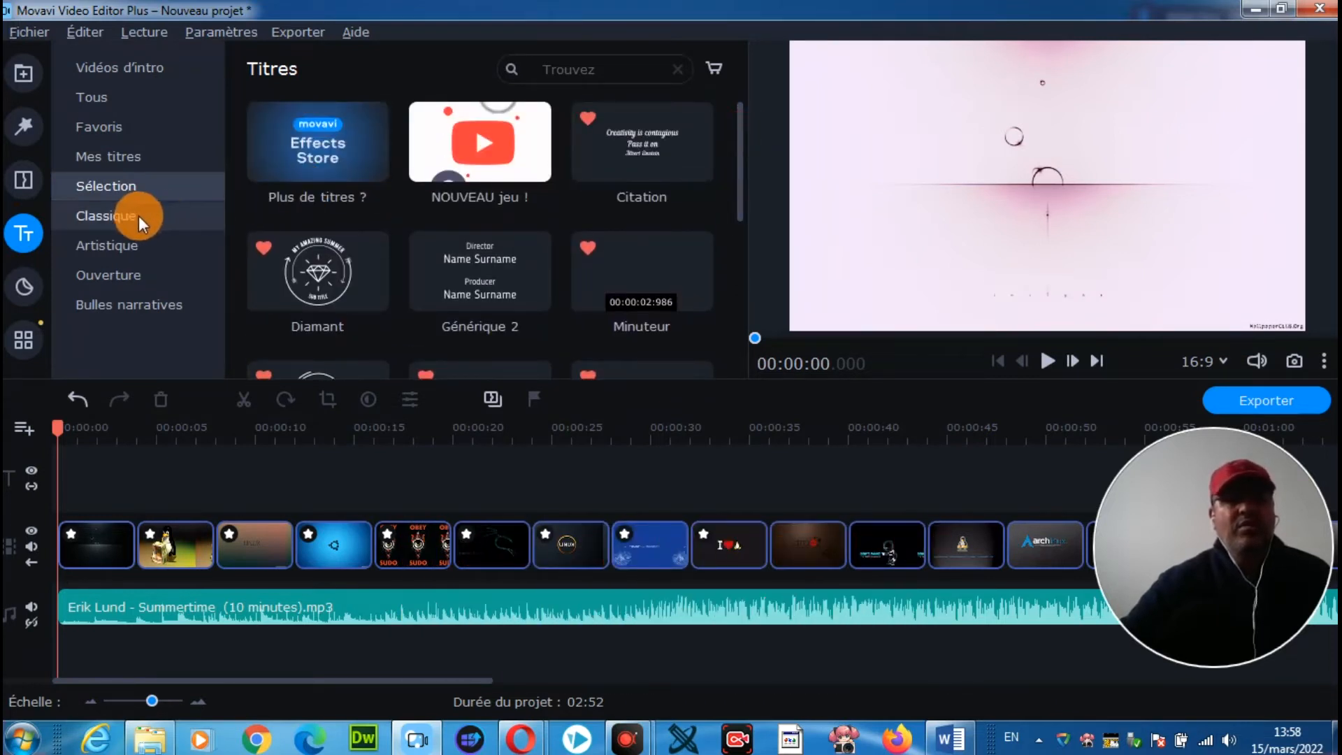
pyautogui.moveTo(444, 282); pyautogui.dragTo(363, 315)
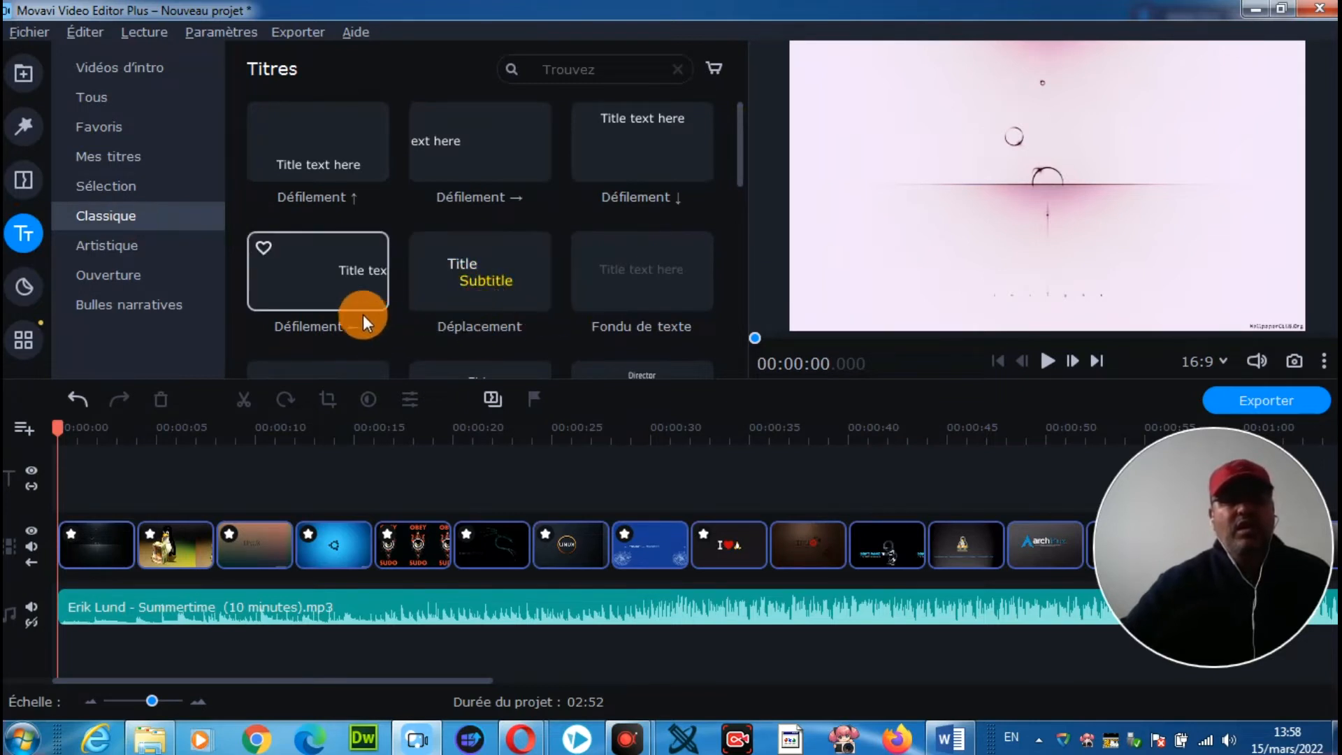
pyautogui.moveTo(309, 278); pyautogui.dragTo(309, 279)
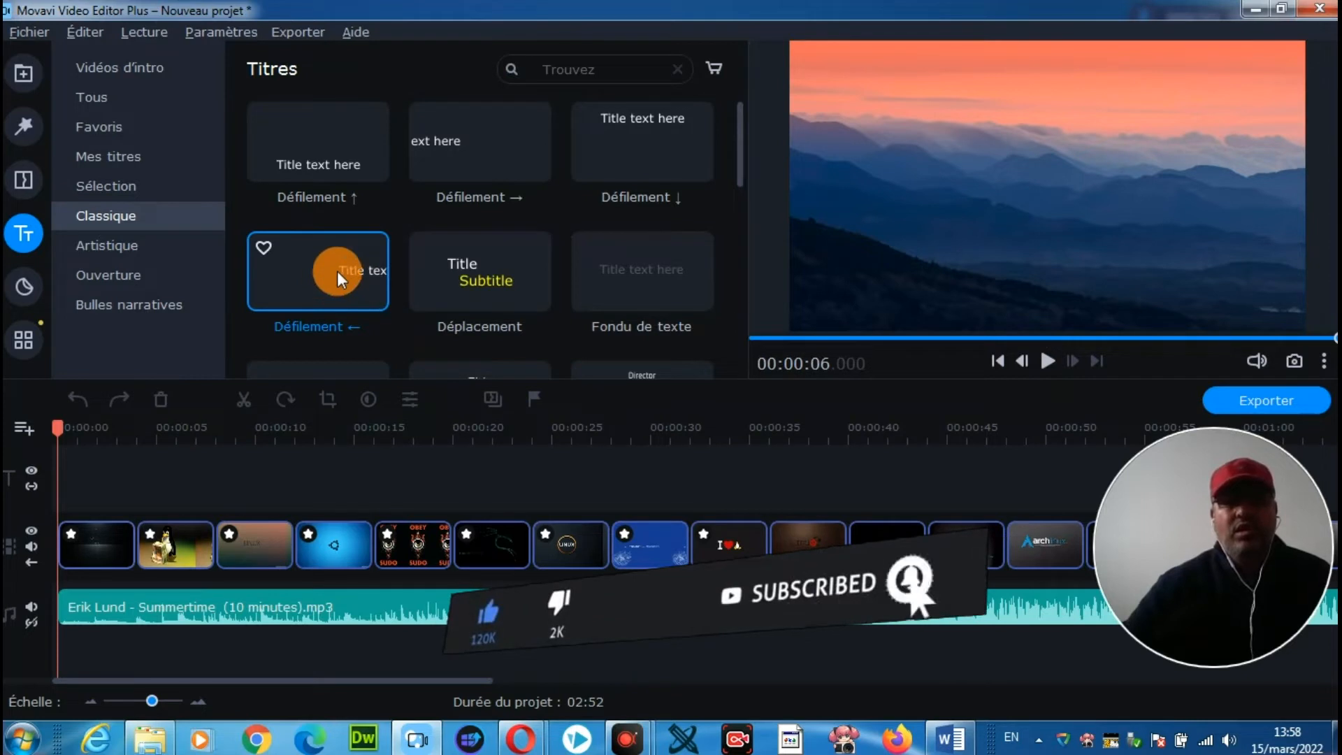
pyautogui.moveTo(337, 270); pyautogui.dragTo(139, 660)
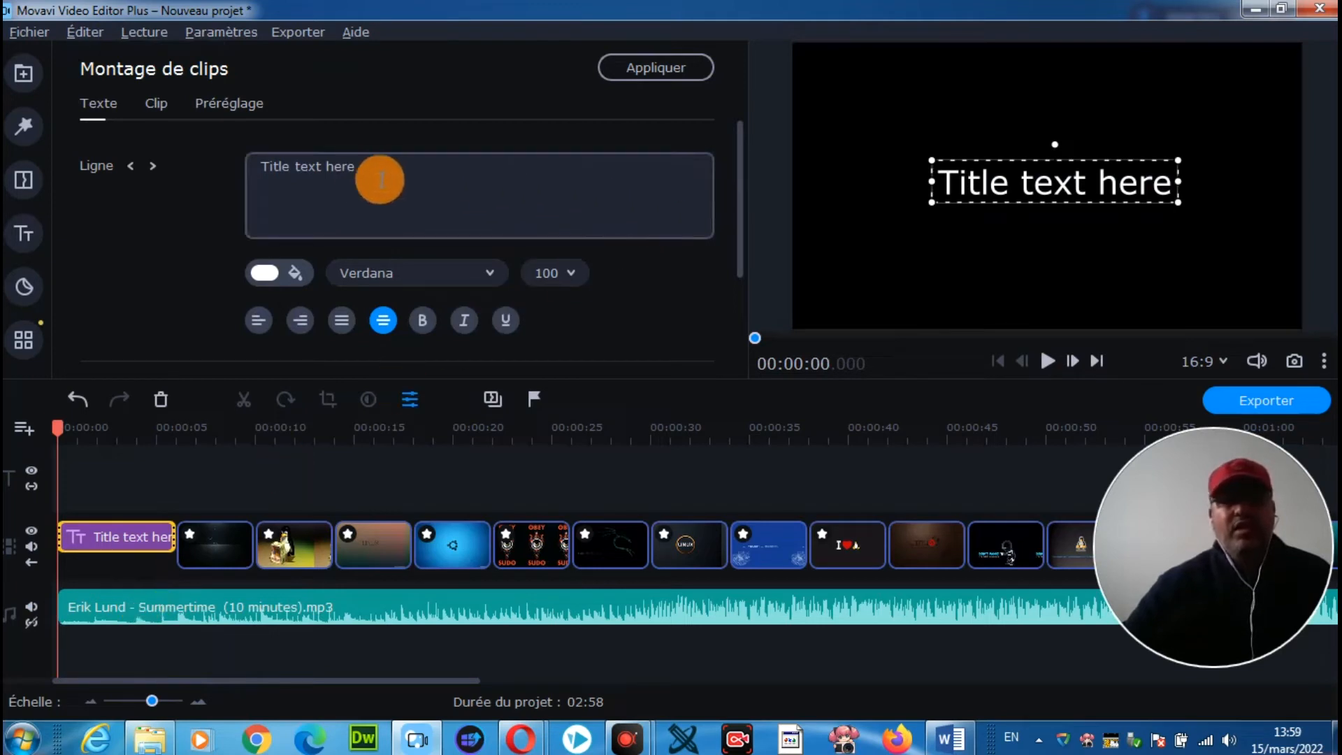
# Replace the title's placeholder text with "DIAPORAMA IMAGES" and colour it orange, #ff5d00.
pyautogui.moveTo(360, 166); pyautogui.dragTo(250, 165)
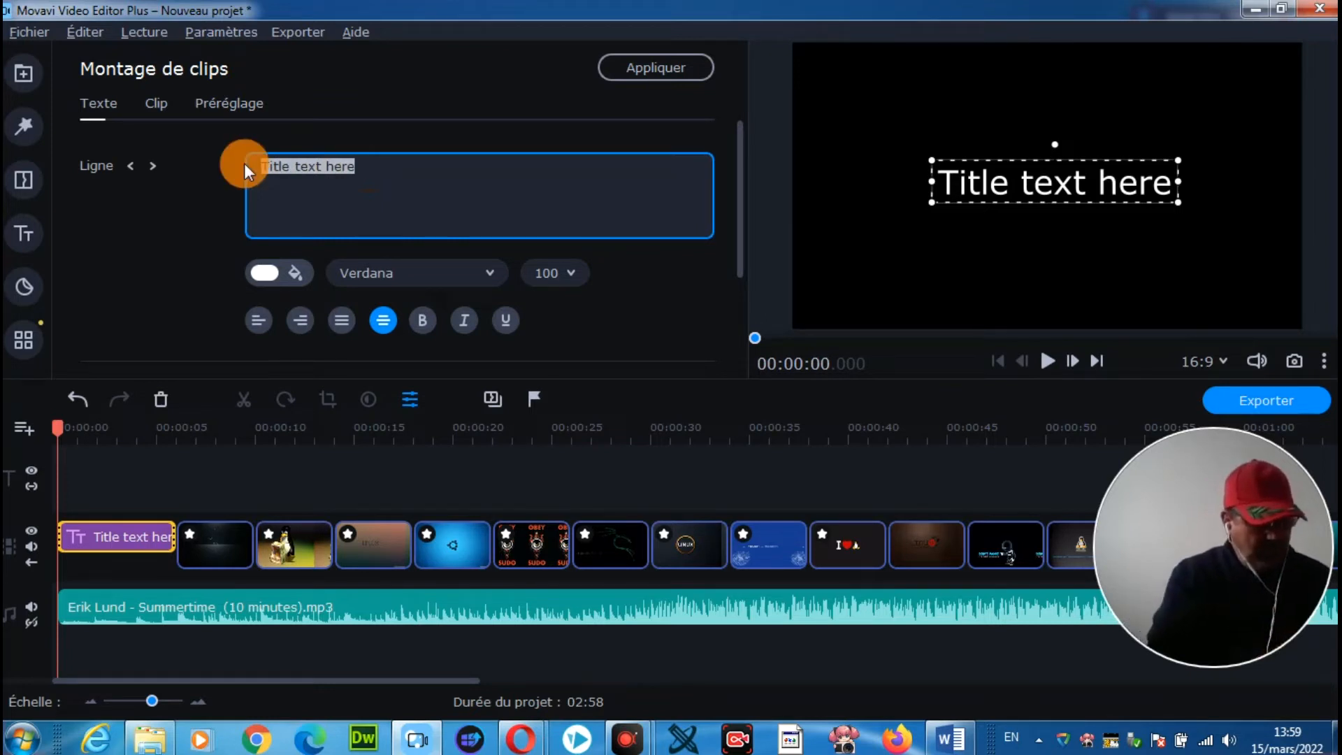
pyautogui.write('DIAPO')
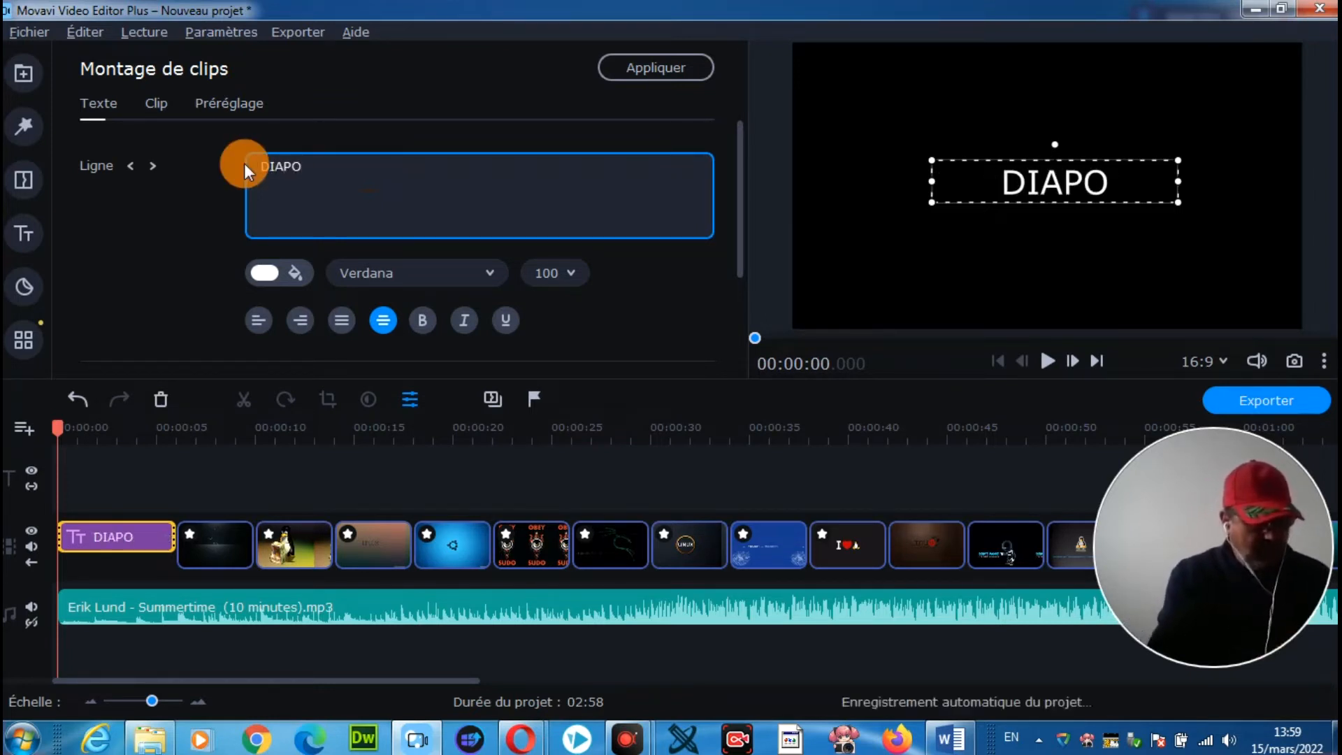
pyautogui.write('RAMA I')
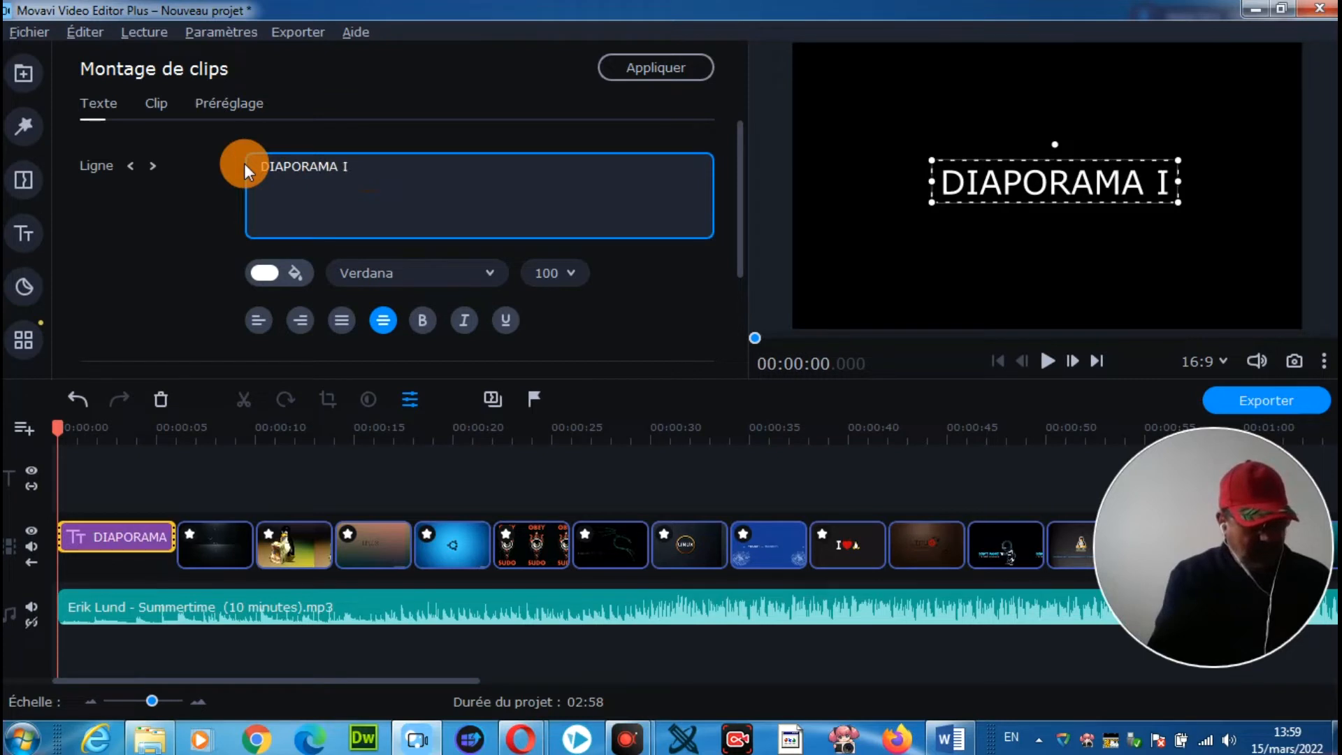
pyautogui.write('MAG')
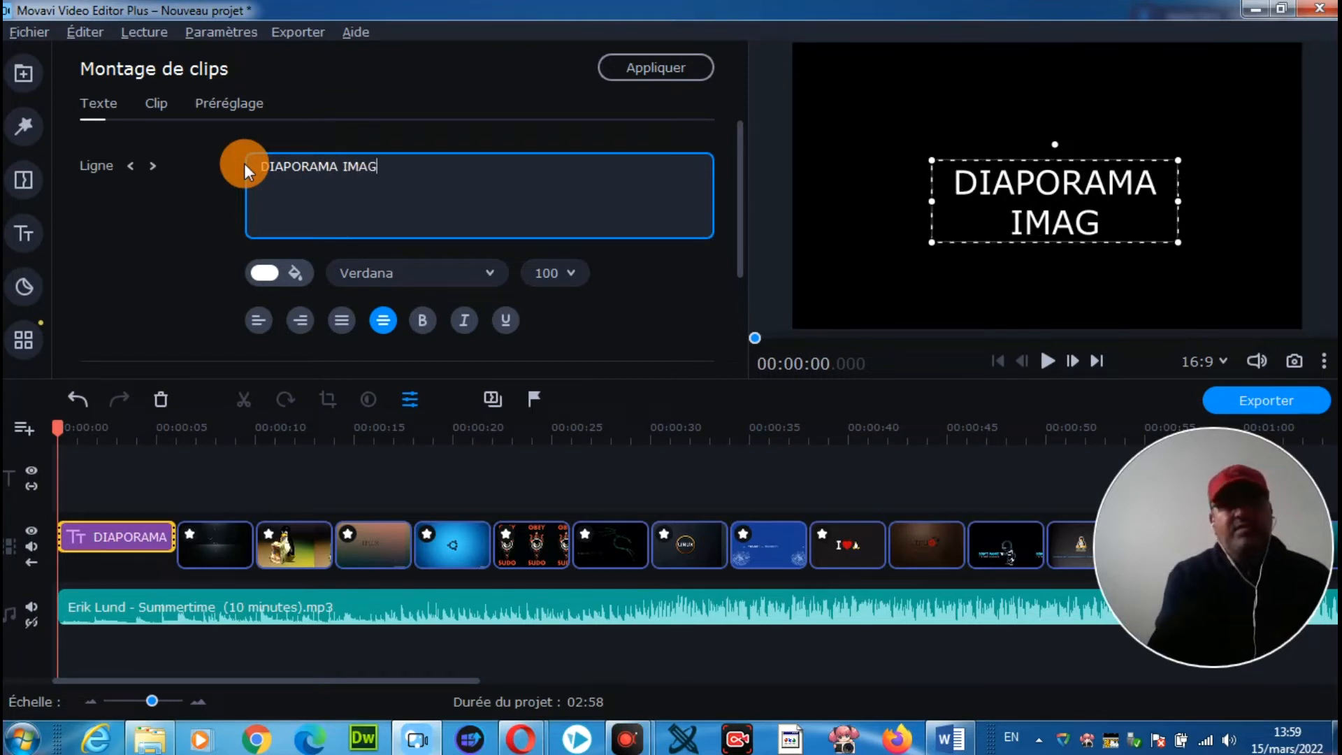
pyautogui.write('ES')
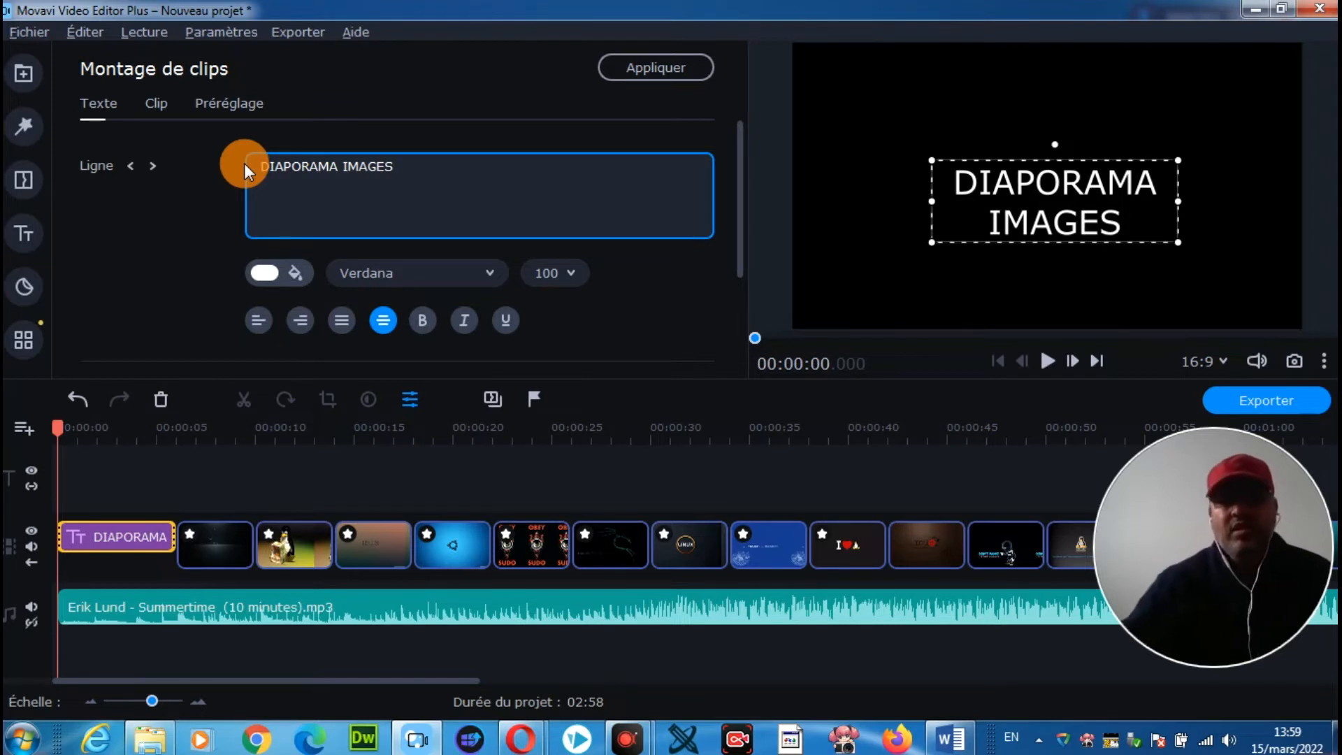
pyautogui.click(267, 272)
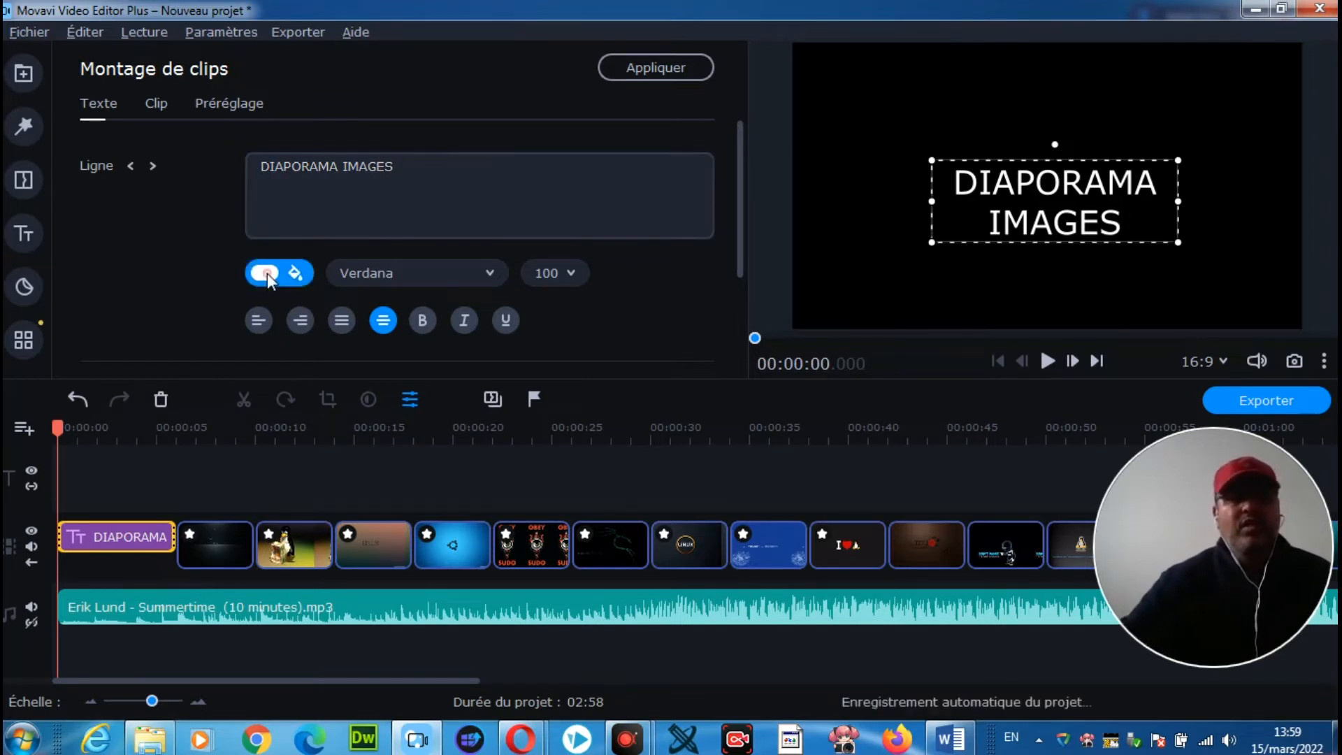
pyautogui.click(303, 389)
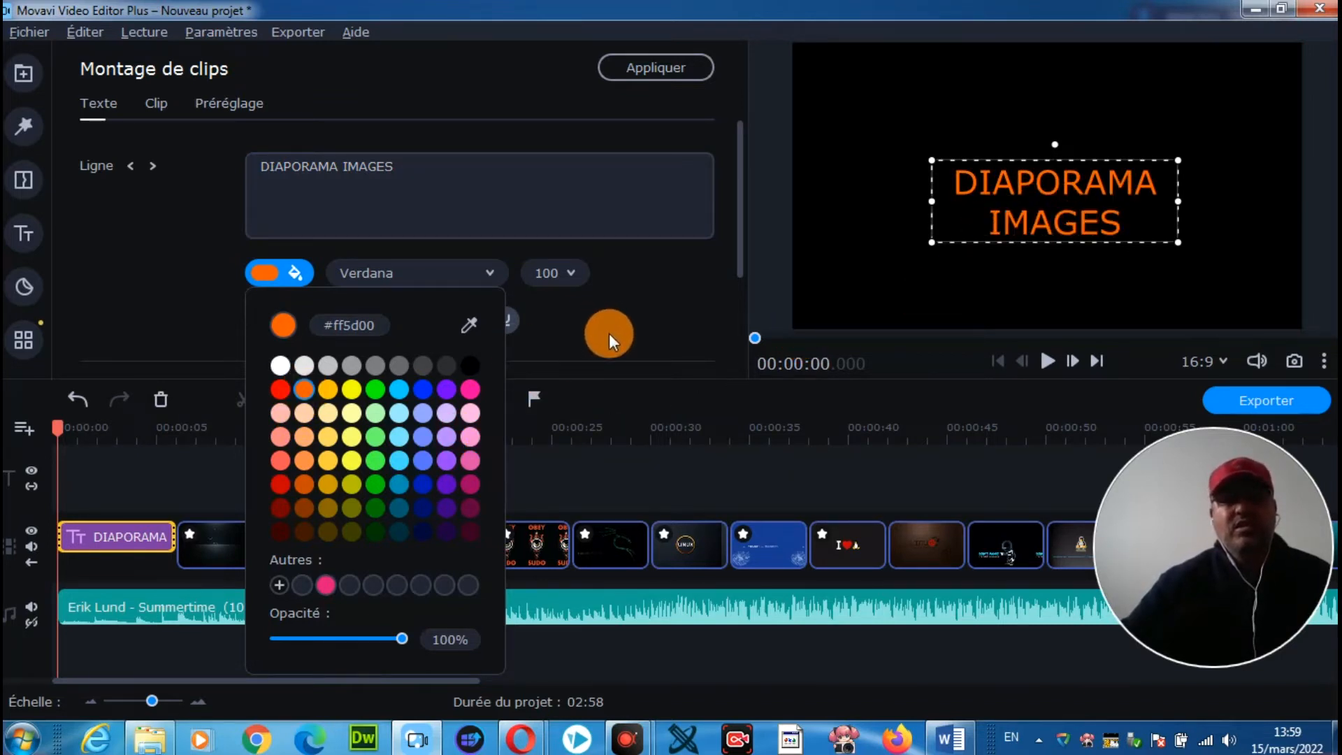
pyautogui.click(568, 273)
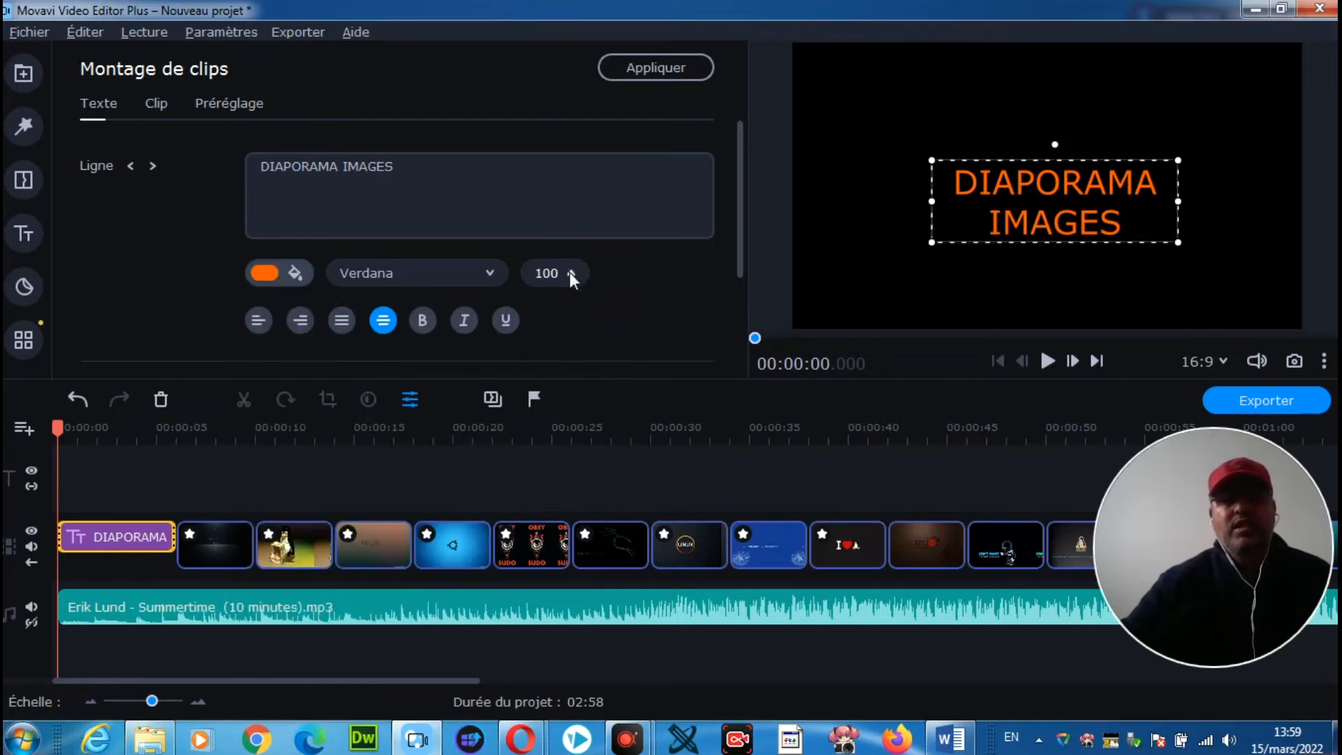
# Try a font size of 24 on the title text and set it back to 100.
pyautogui.click(569, 272)
pyautogui.click(564, 333)
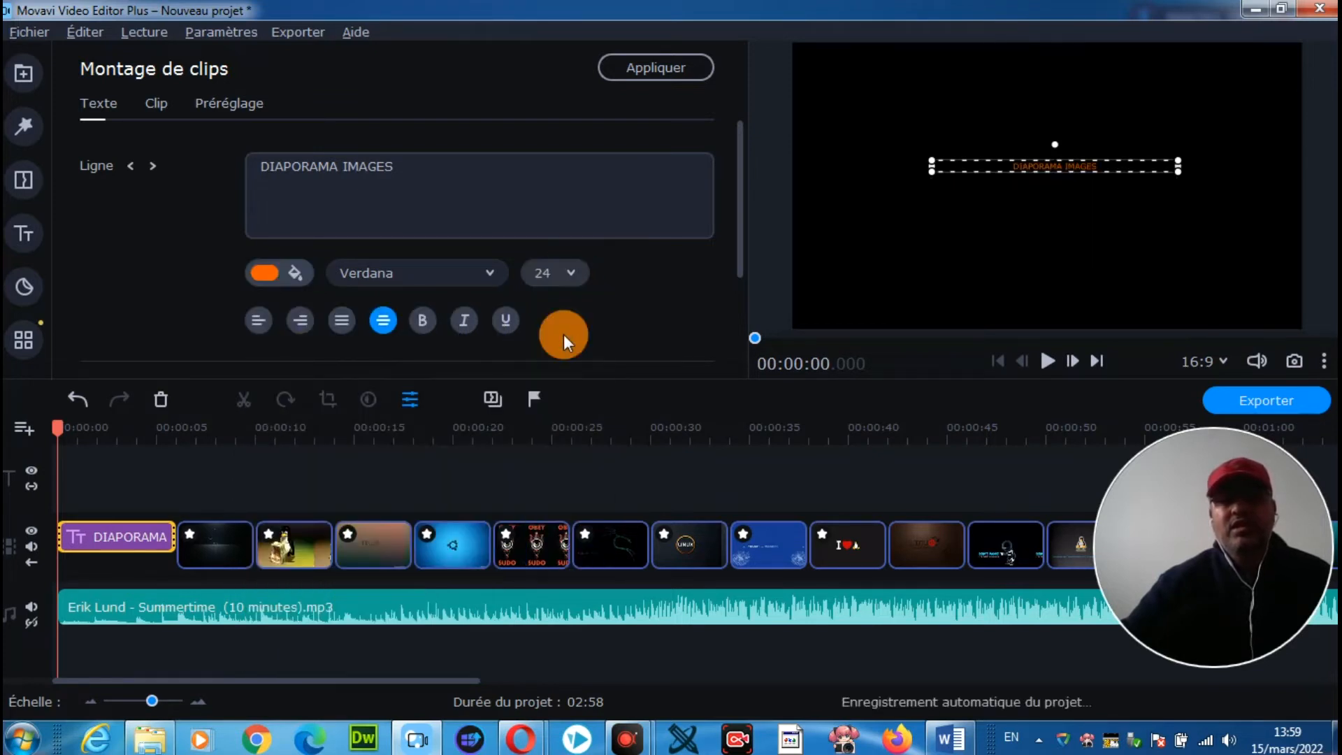
pyautogui.click(570, 272)
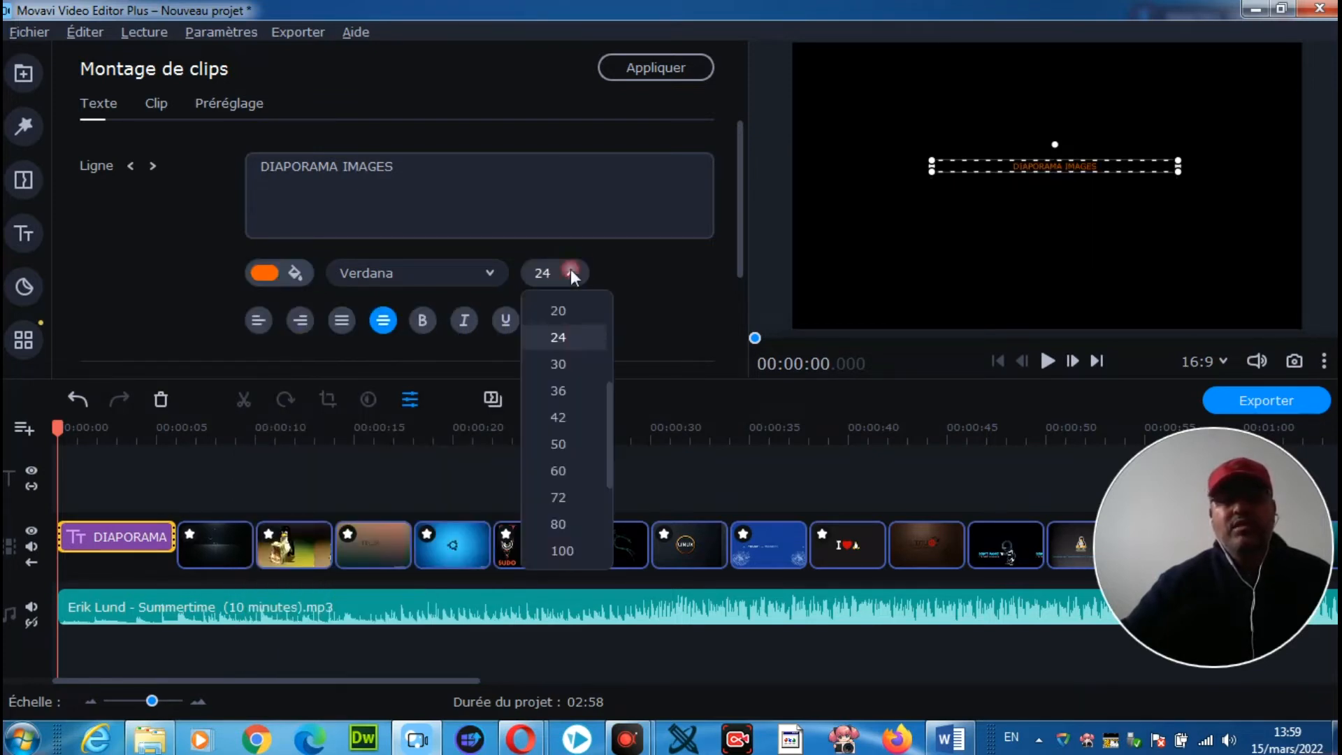
pyautogui.click(568, 546)
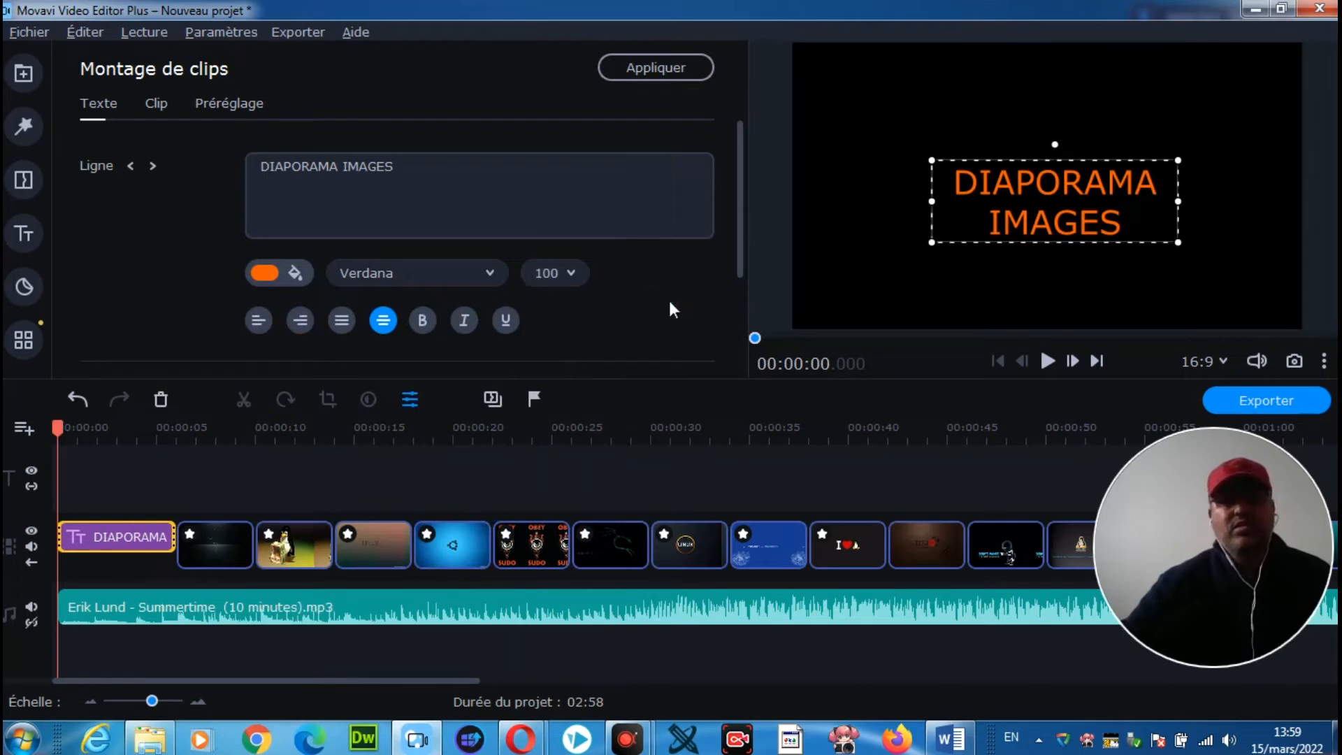
# Enable the background behind the title text, try white and blue, and set it to yellow.
pyautogui.scroll(-3, 669, 301)
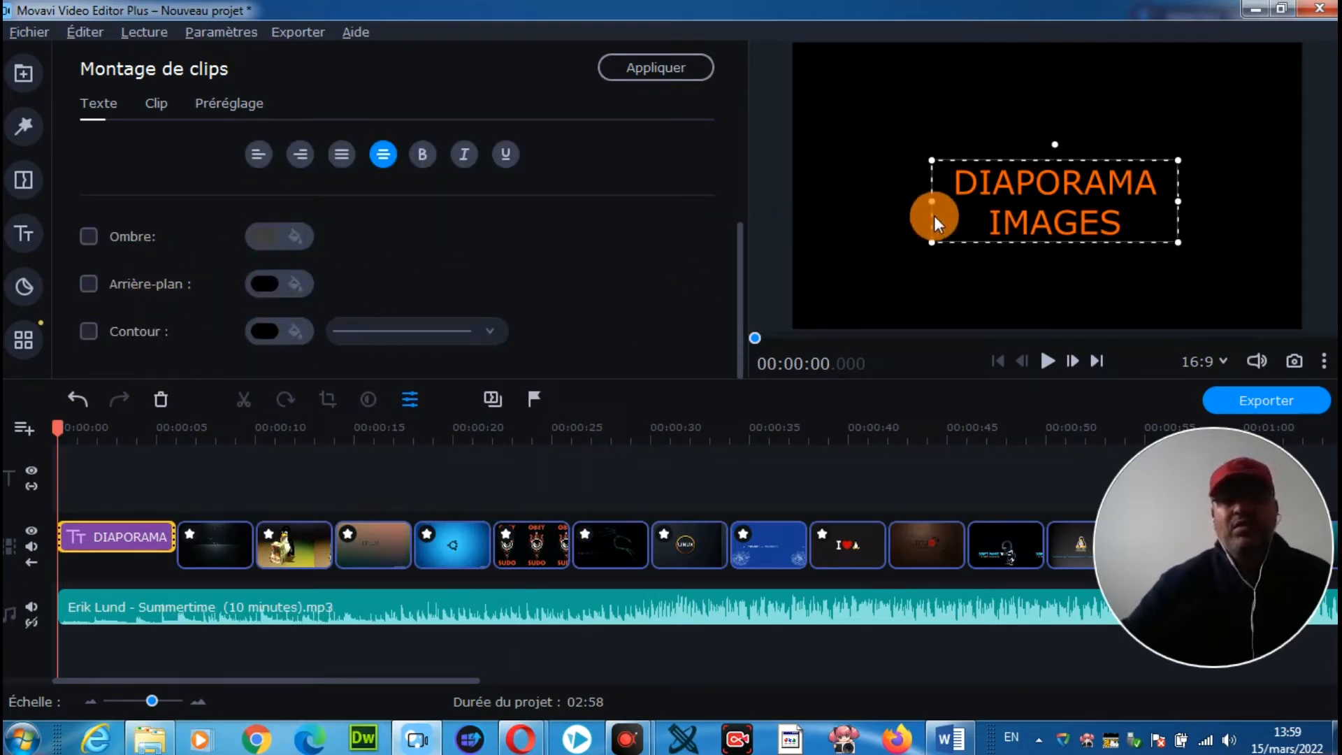
pyautogui.click(88, 283)
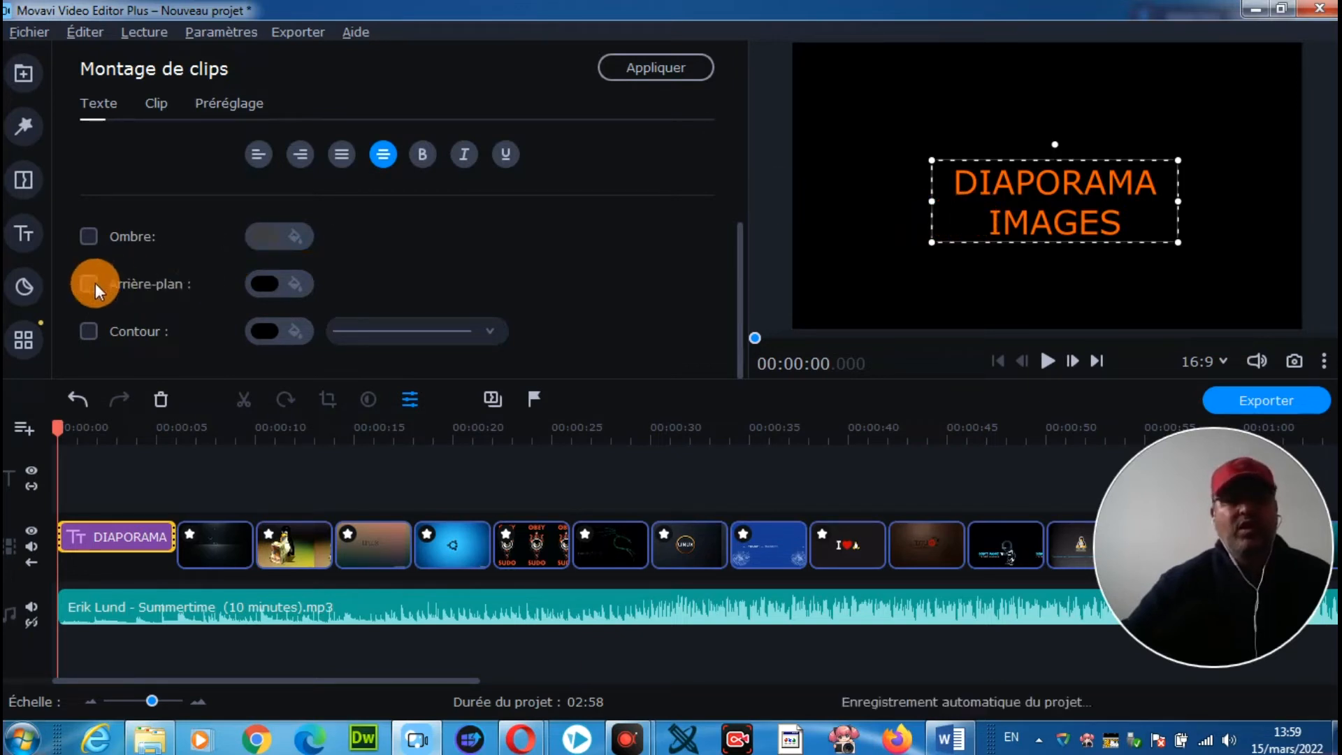
pyautogui.click(265, 280)
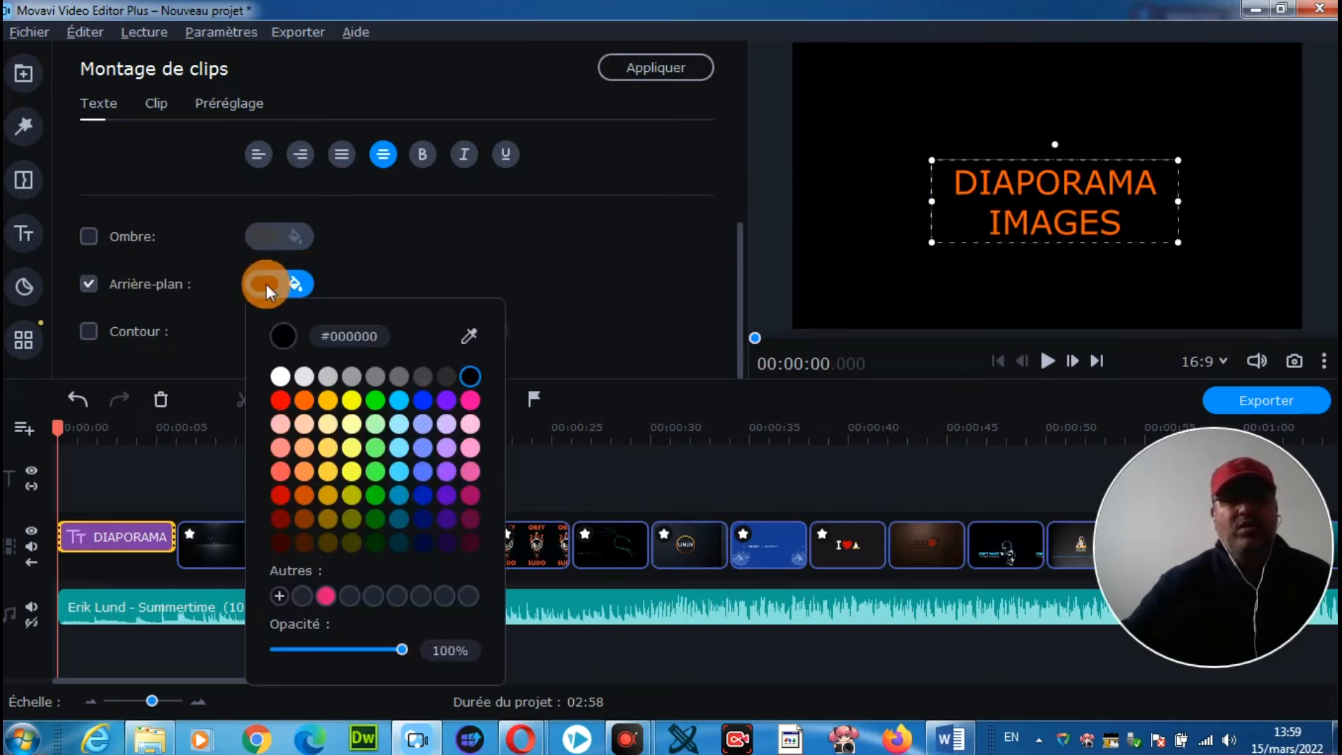
pyautogui.click(281, 377)
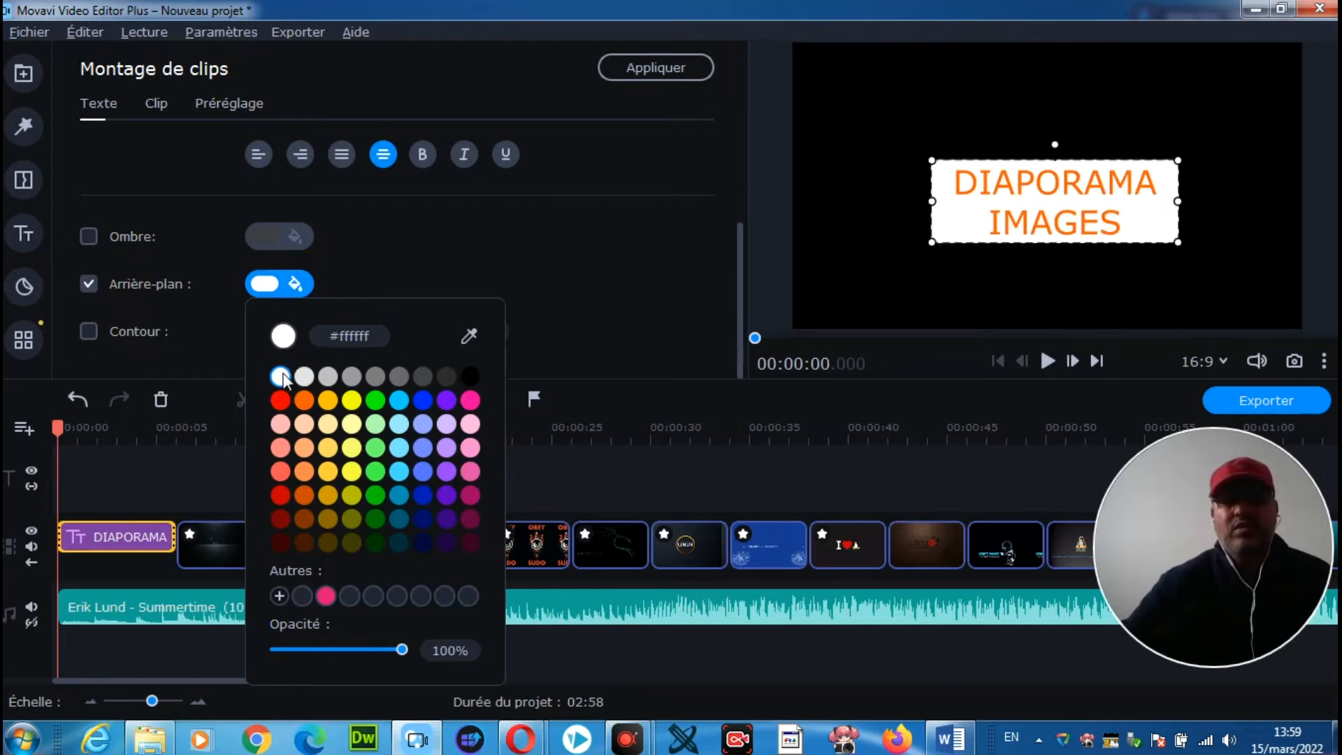
pyautogui.click(421, 405)
pyautogui.click(352, 400)
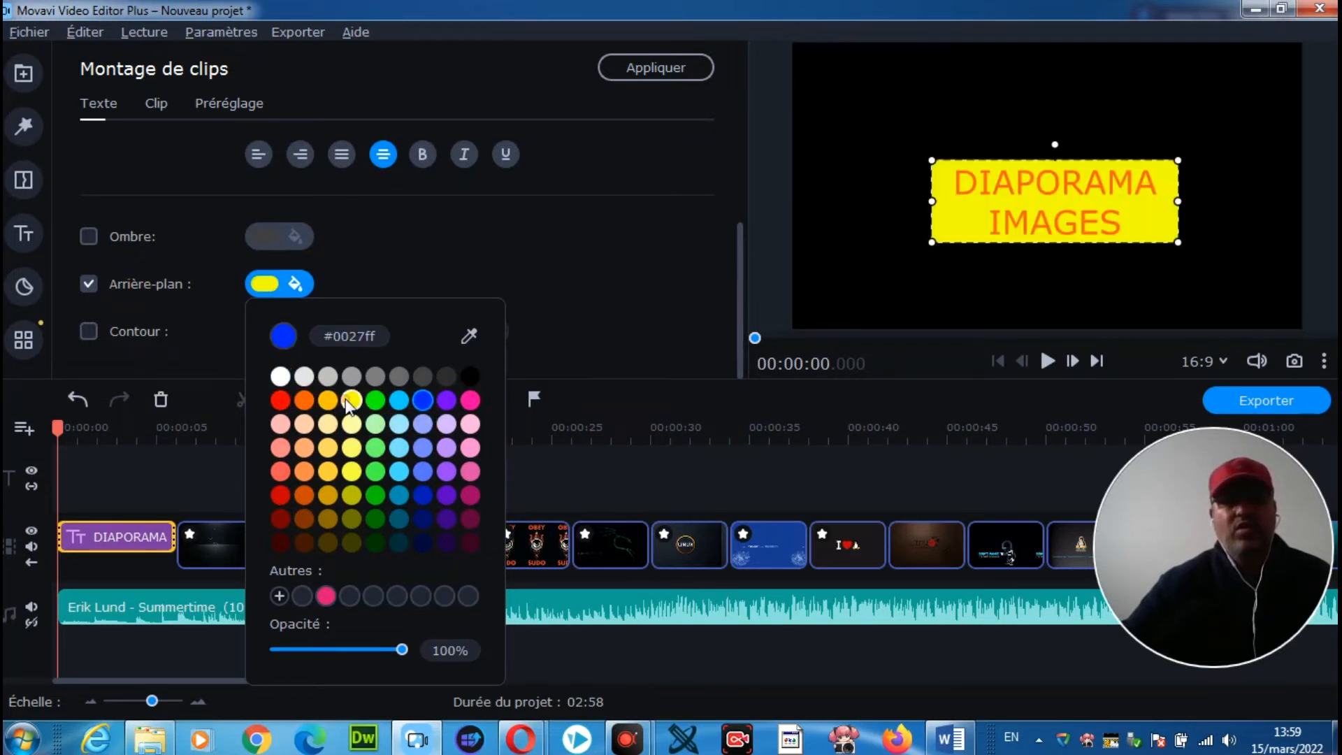
pyautogui.click(400, 246)
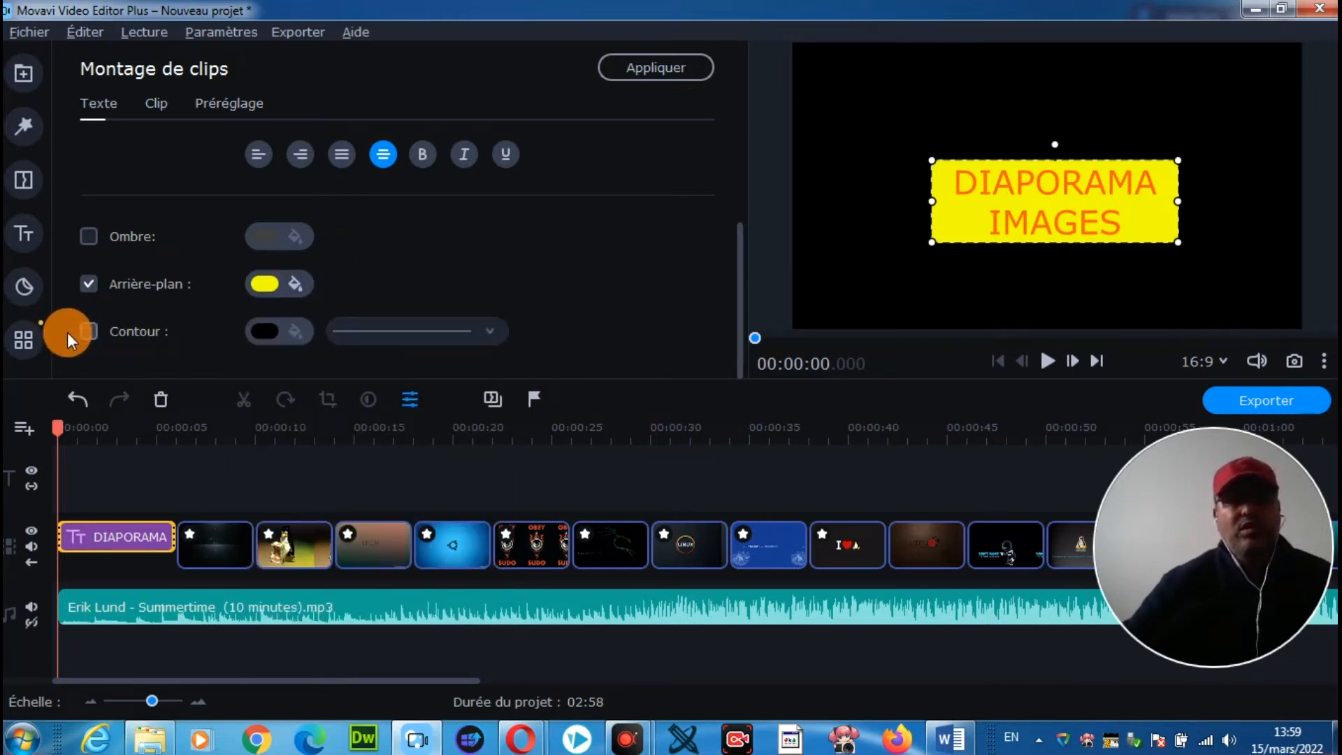
# Enable an outline on the title text and colour it blue, #0027ff.
pyautogui.click(89, 333)
pyautogui.click(306, 332)
pyautogui.click(258, 329)
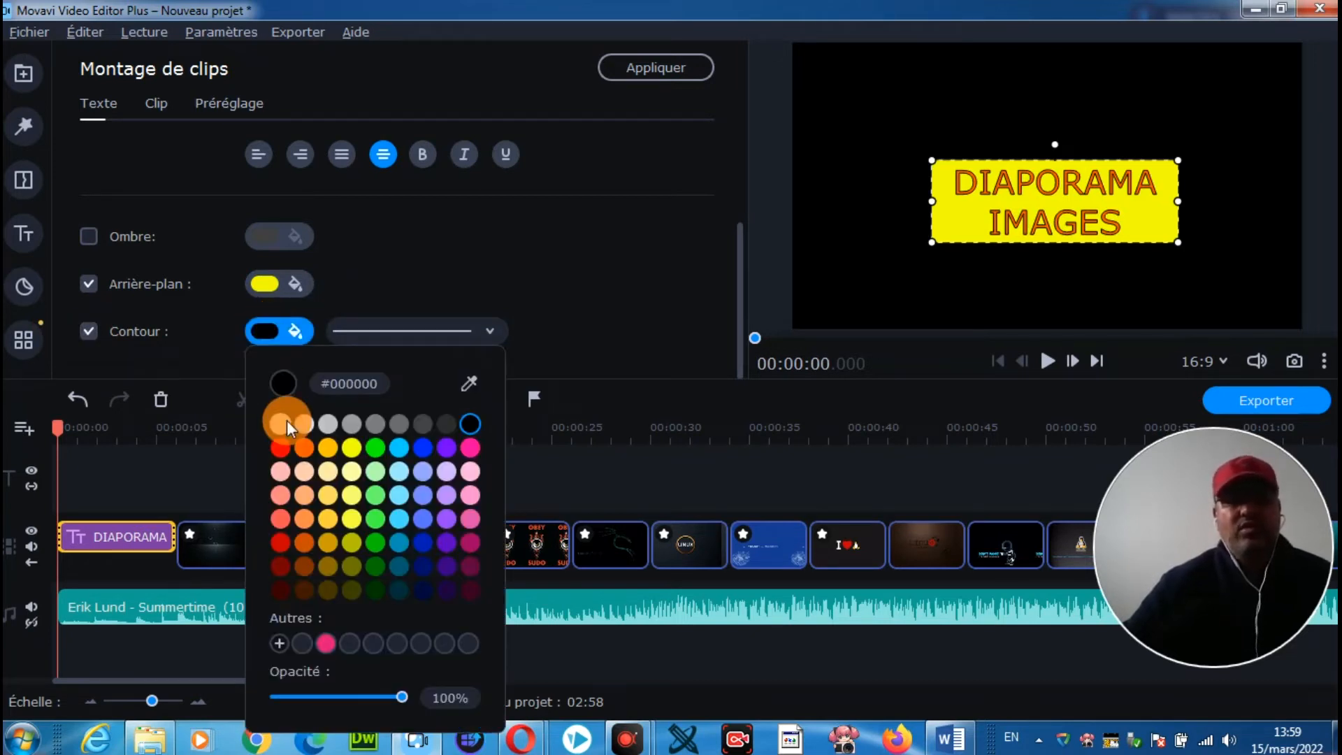
pyautogui.click(428, 447)
pyautogui.click(572, 286)
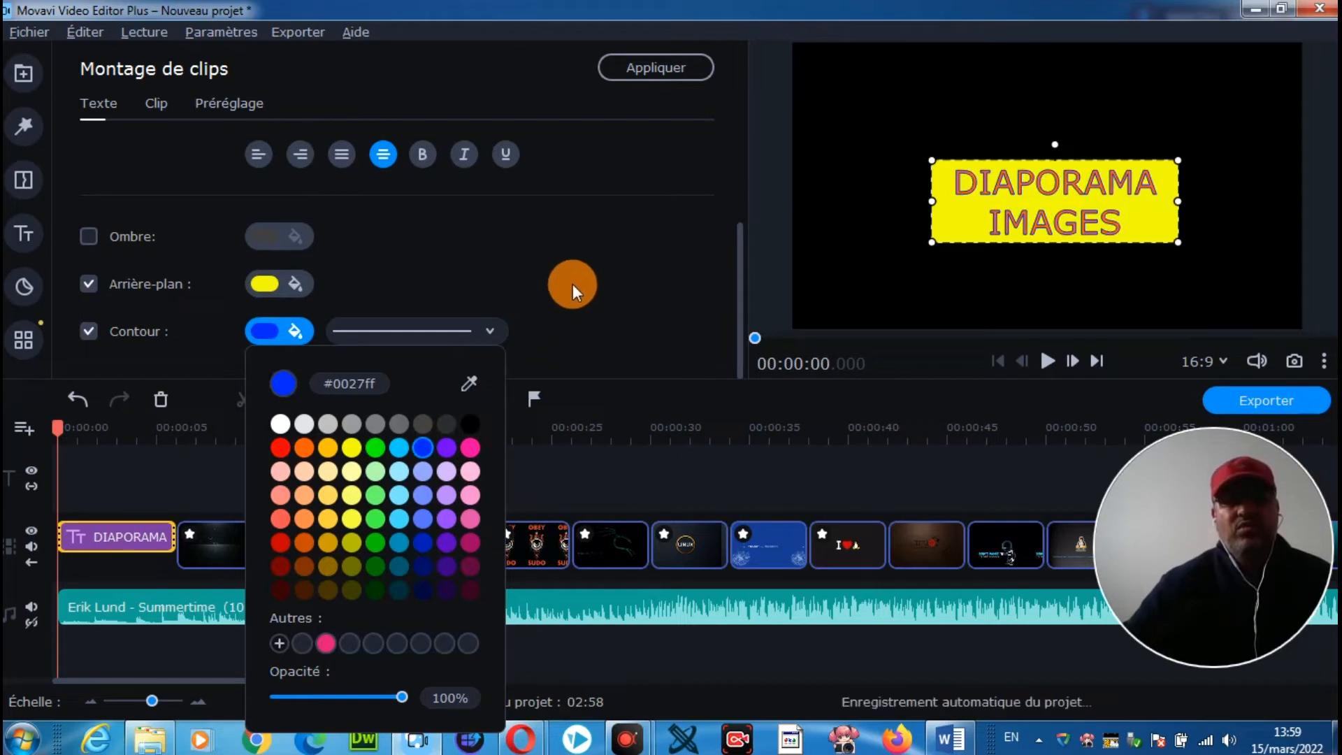
pyautogui.click(934, 284)
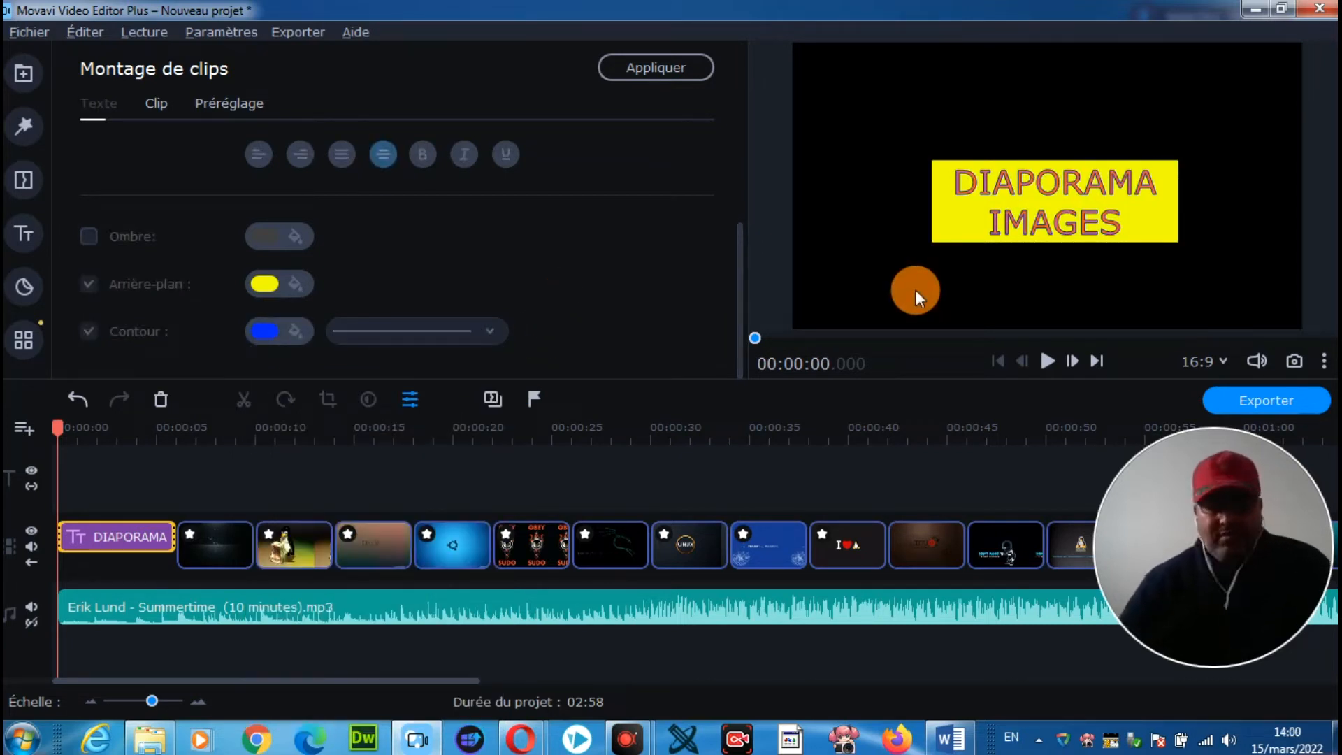
# Play the opening title and the start of the first image to check the new styling.
pyautogui.click(1050, 363)
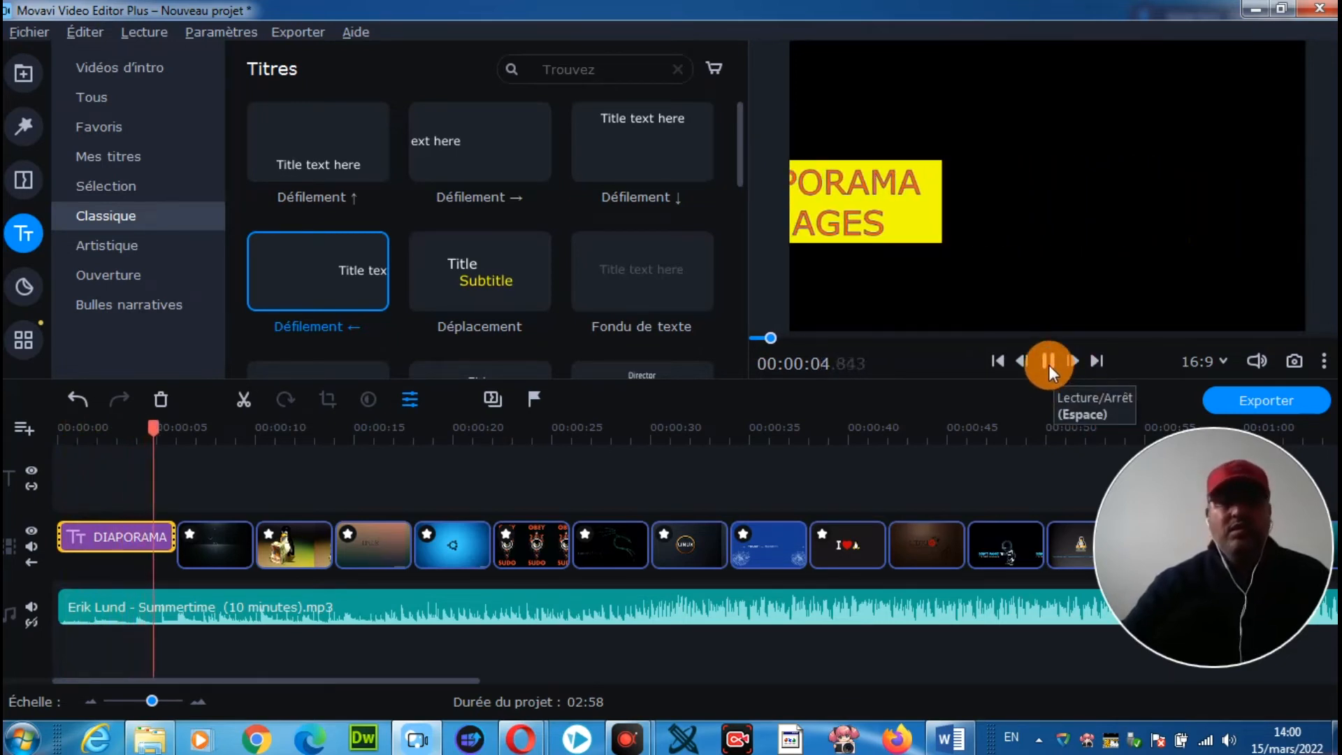
pyautogui.click(1048, 365)
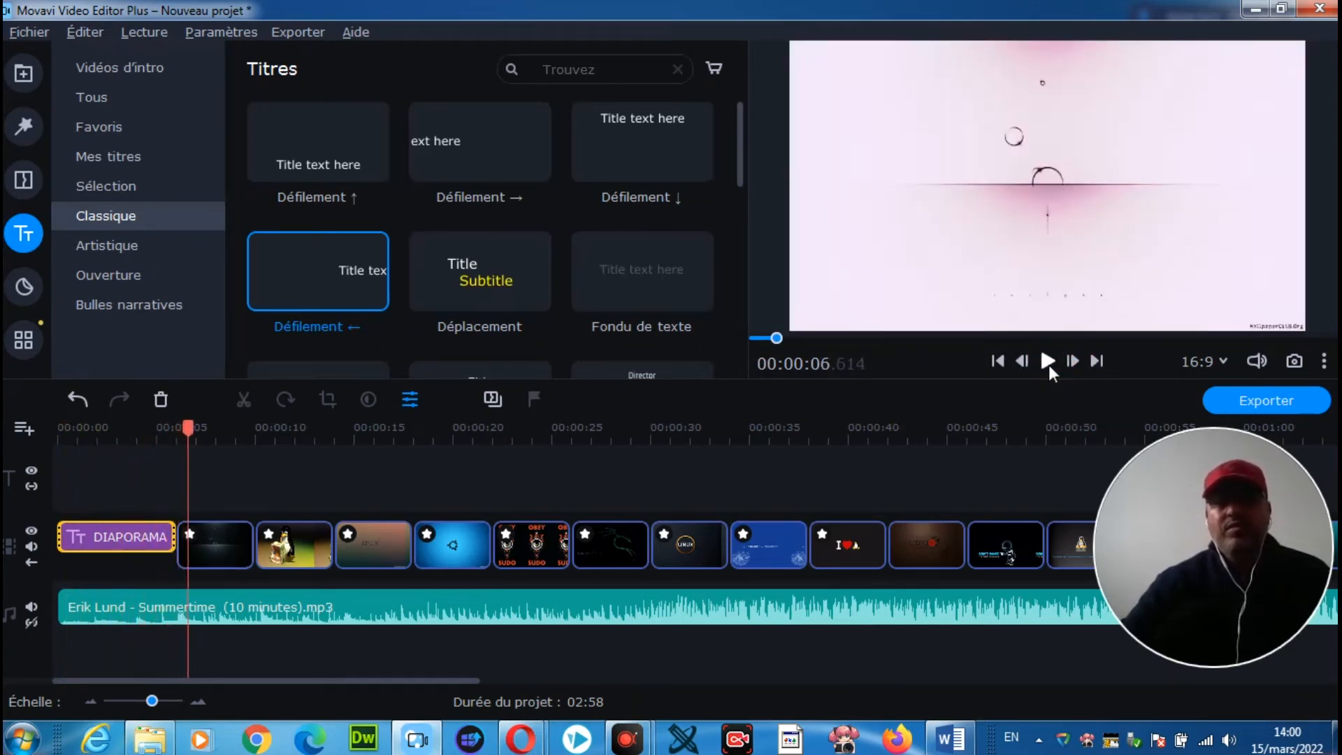
pyautogui.click(1048, 362)
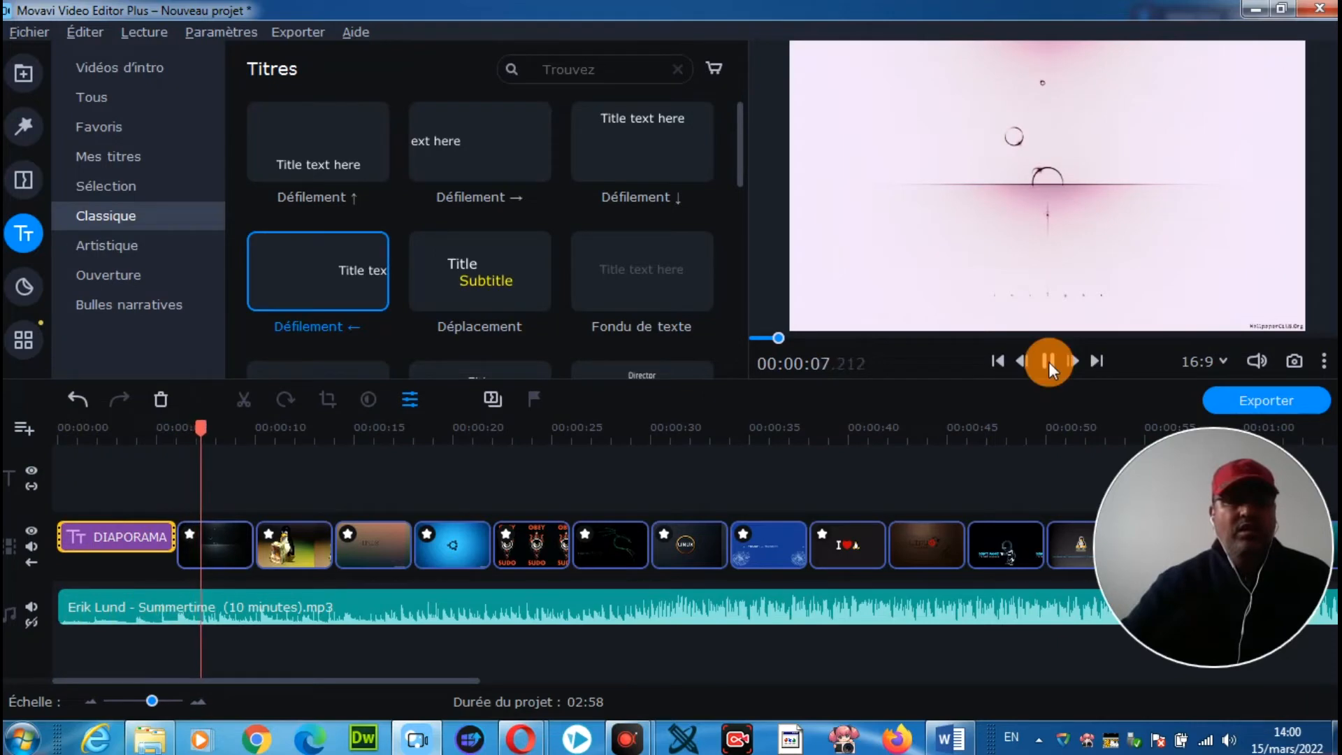
pyautogui.click(1049, 362)
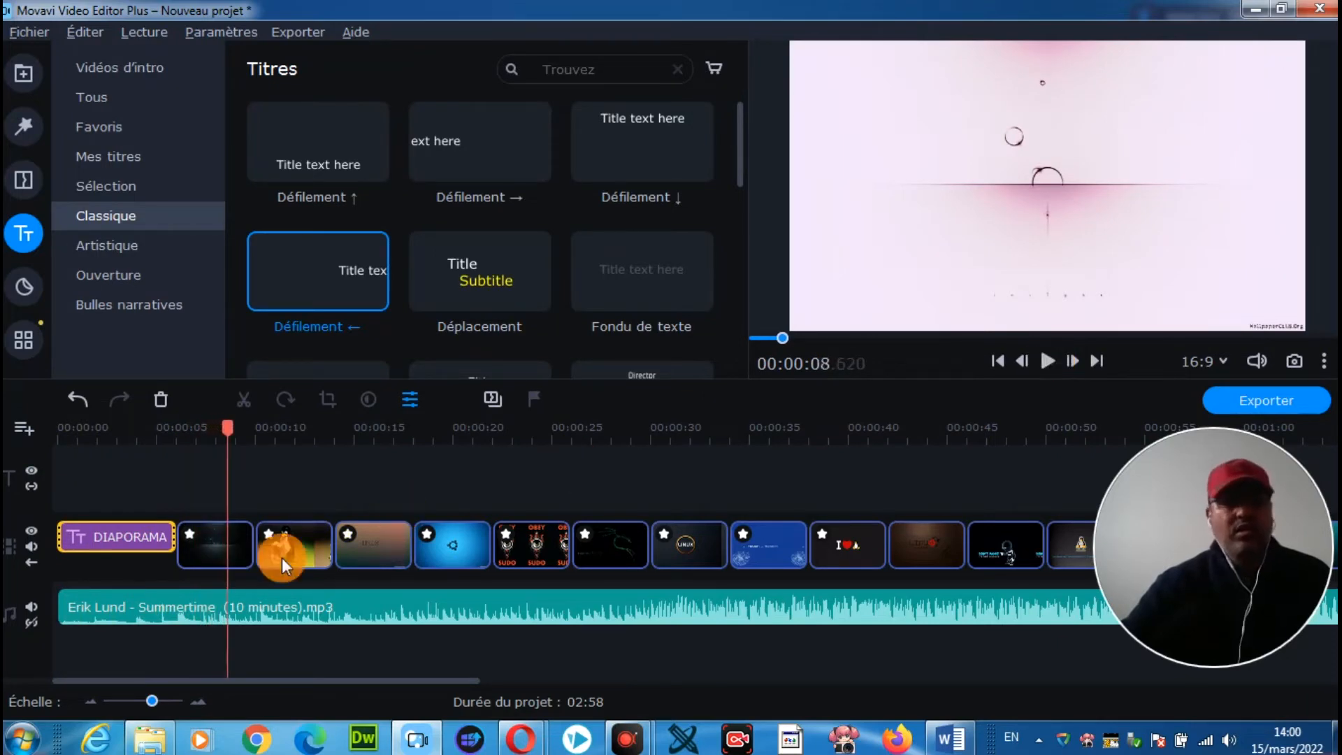
# Move the DIAPORAMA IMAGES title from the video track to the title track, above the first image at the timeline start.
pyautogui.moveTo(317, 682); pyautogui.dragTo(179, 703)
pyautogui.click(114, 535)
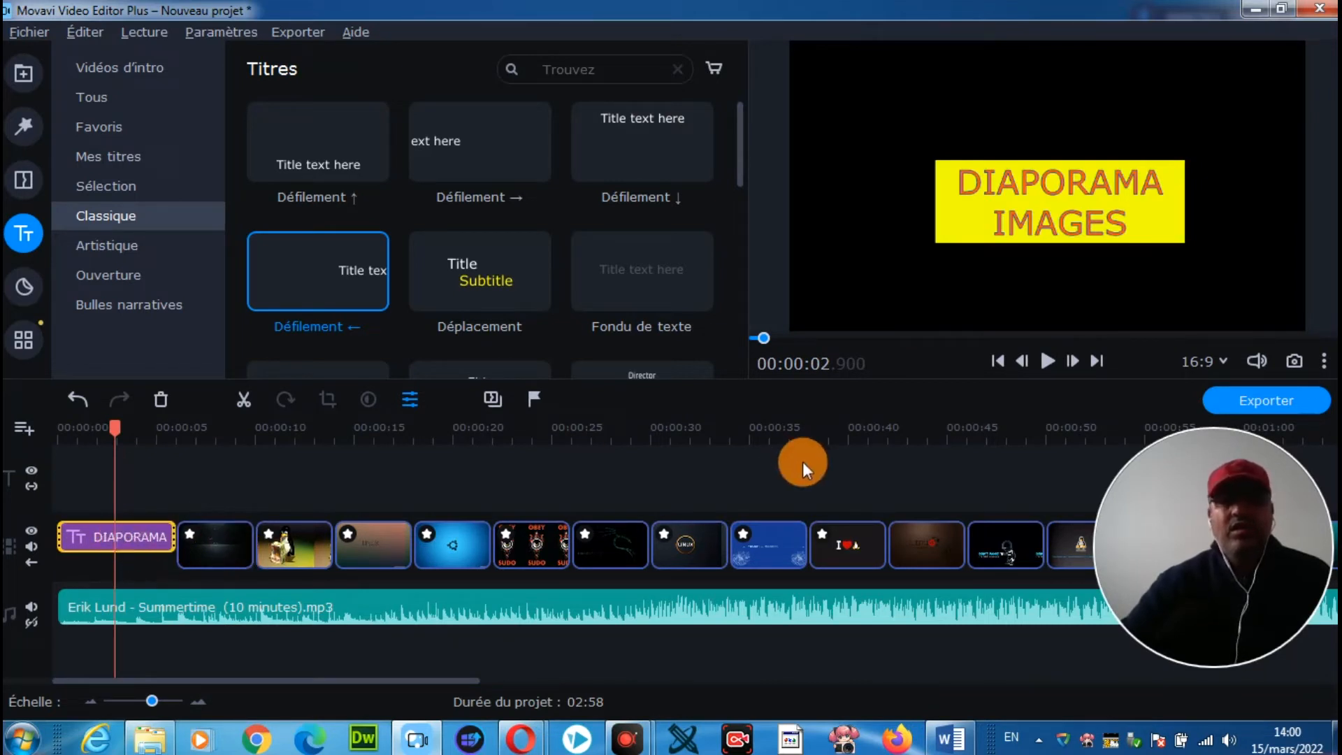
pyautogui.moveTo(124, 534)
pyautogui.mouseDown()
pyautogui.moveTo(191, 510)
pyautogui.moveTo(149, 511)
pyautogui.moveTo(107, 542)
pyautogui.mouseUp()
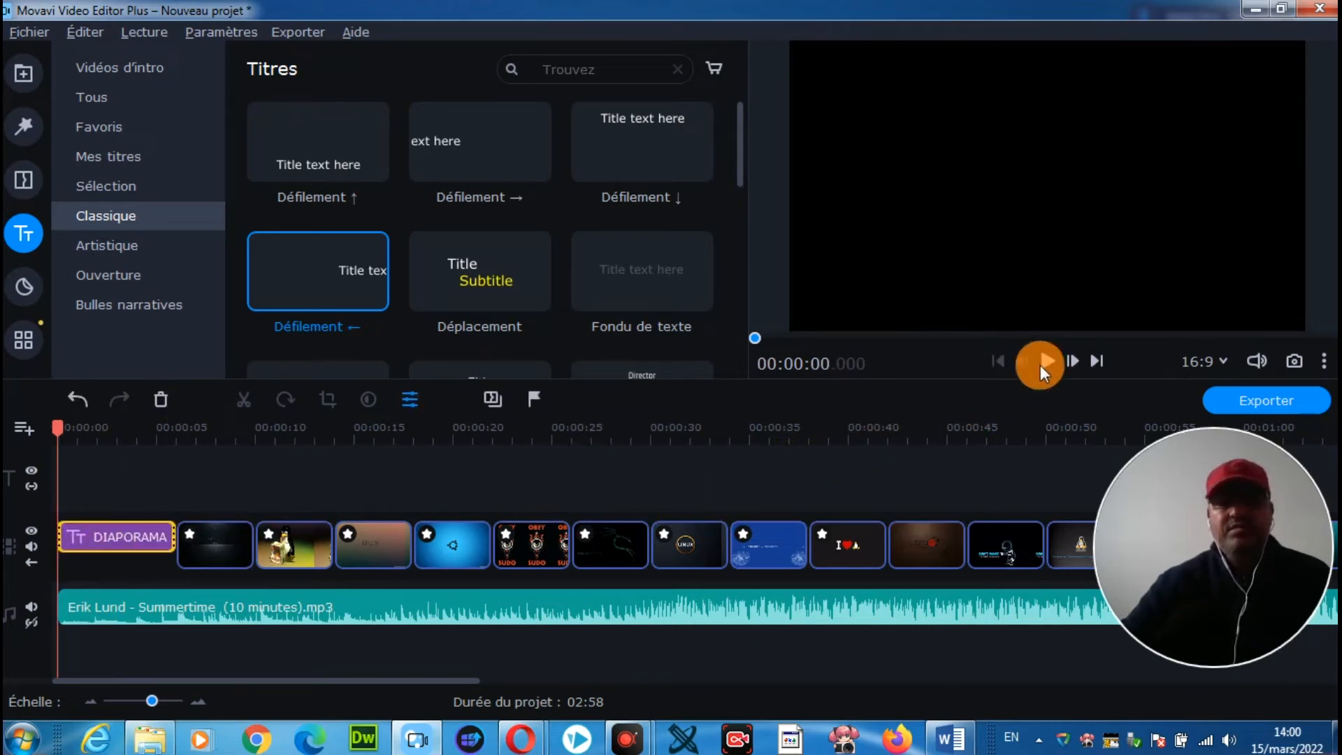
pyautogui.click(163, 428)
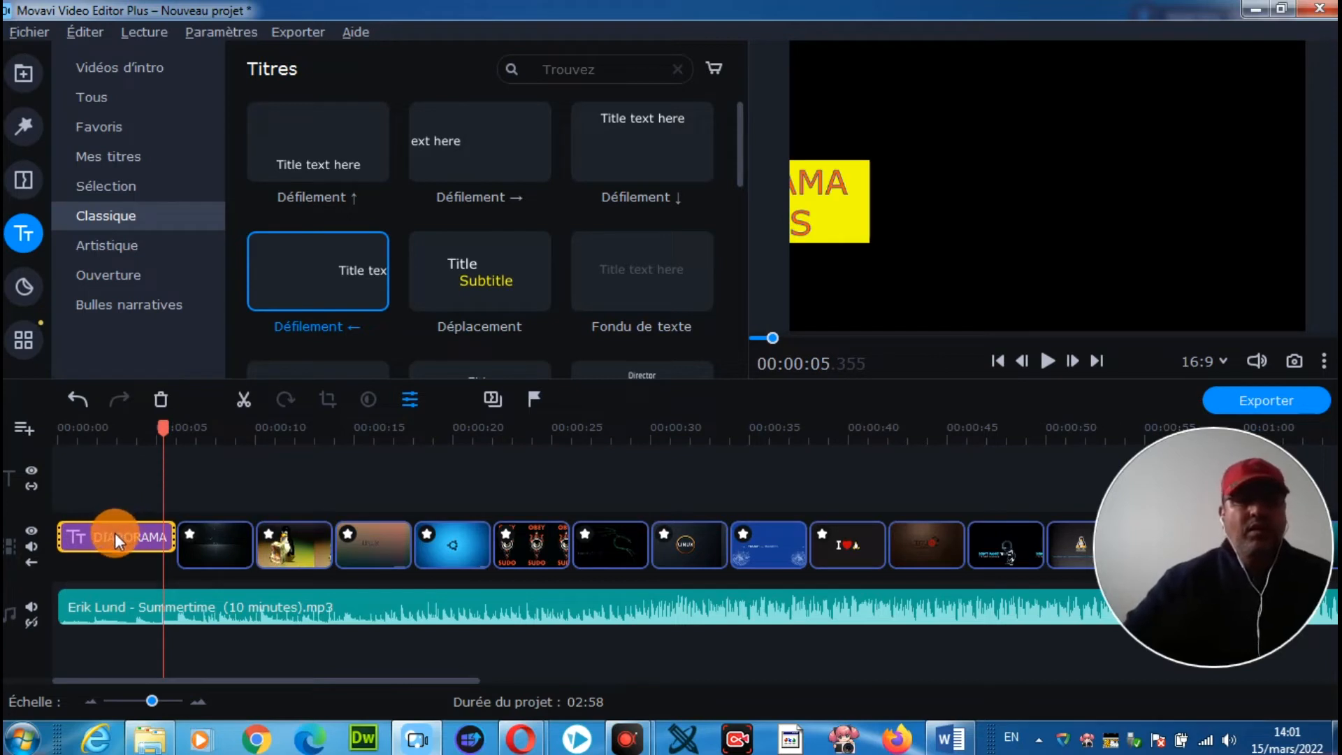
pyautogui.moveTo(97, 540); pyautogui.dragTo(108, 504)
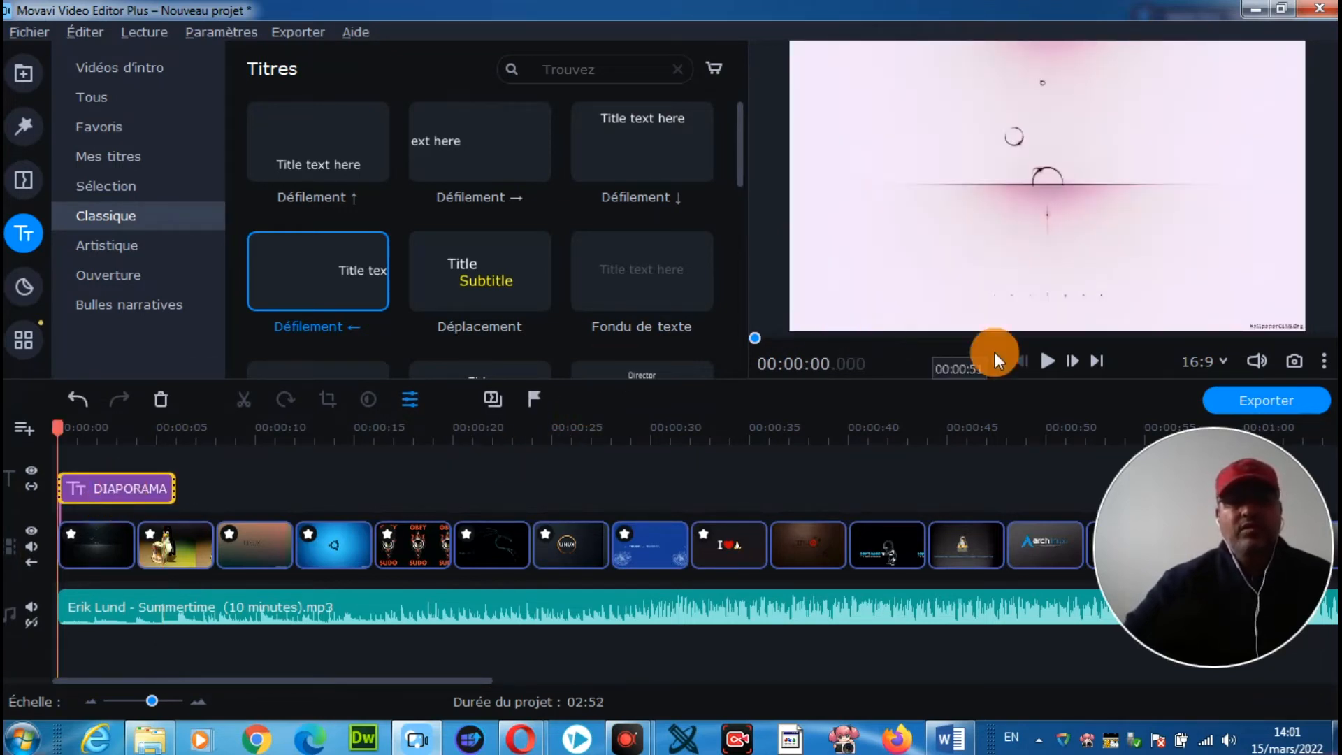
# Play the opening of the slideshow to check the title scrolling over the images.
pyautogui.click(1048, 361)
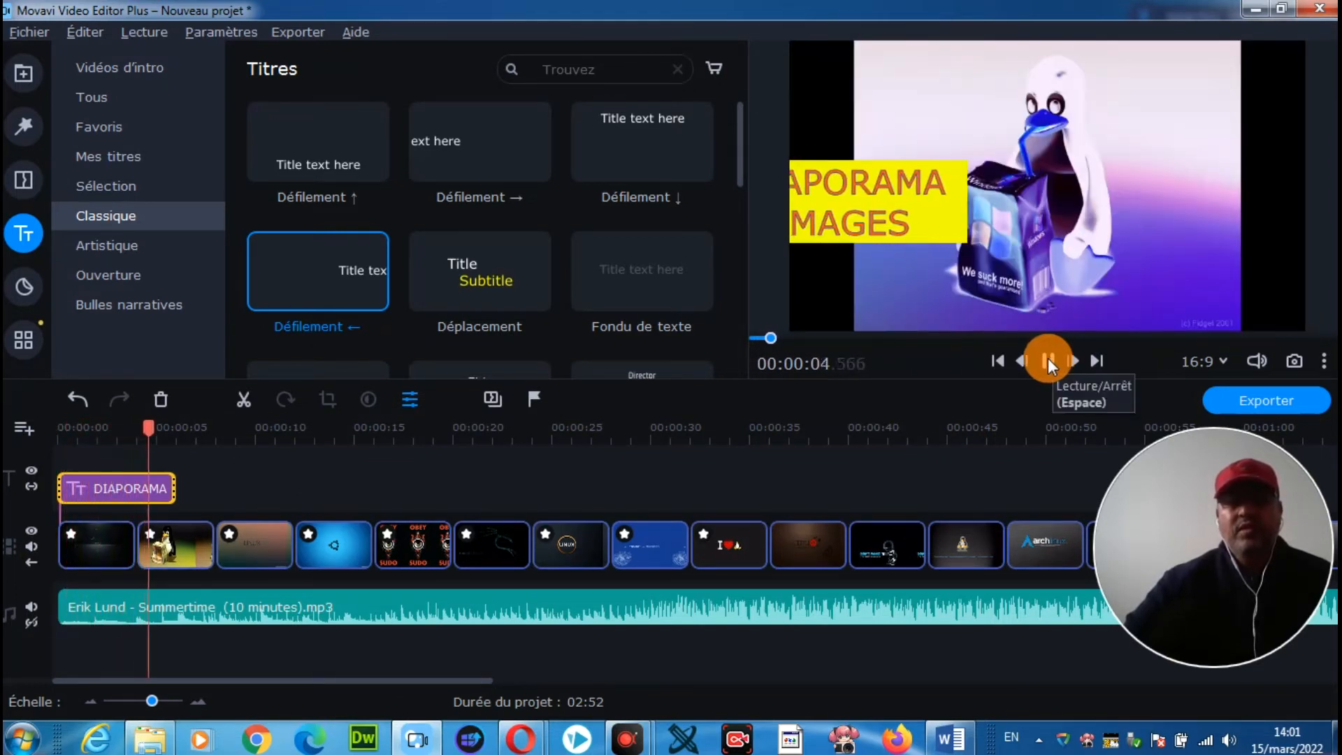
pyautogui.click(1047, 359)
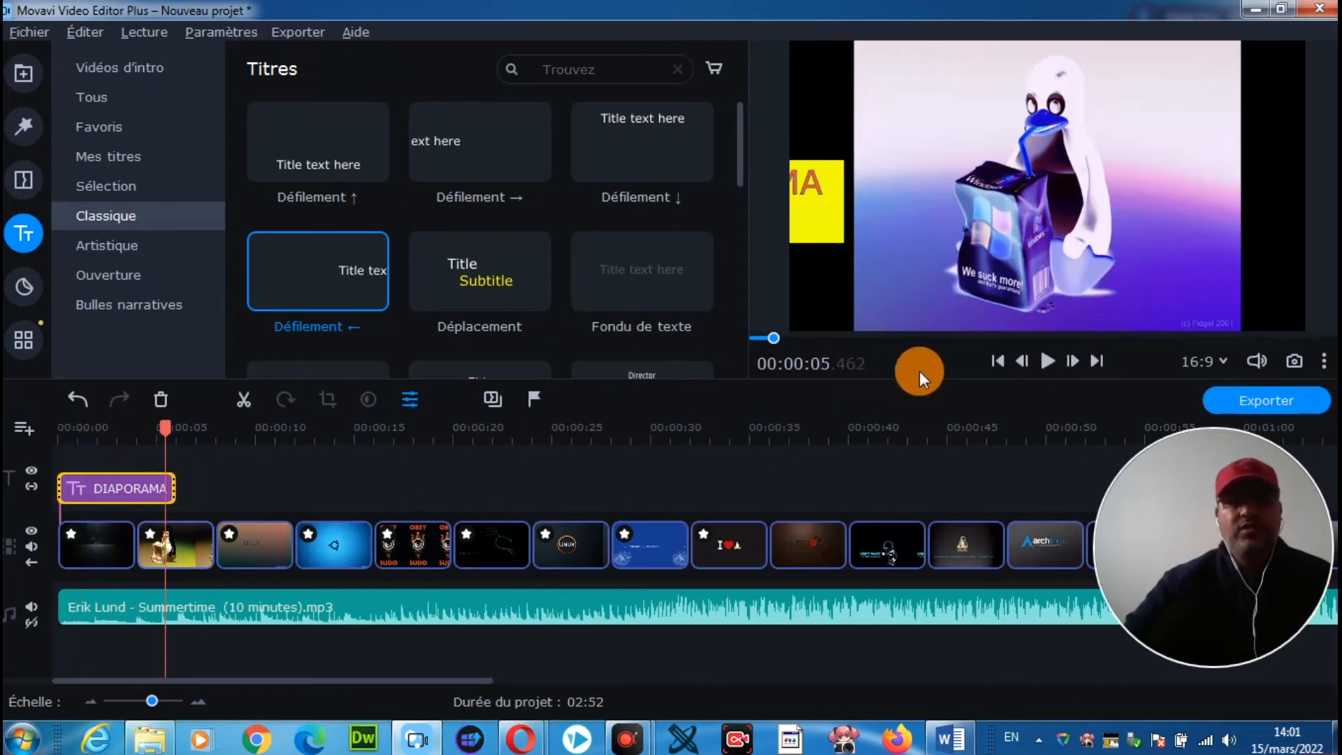
pyautogui.click(1048, 361)
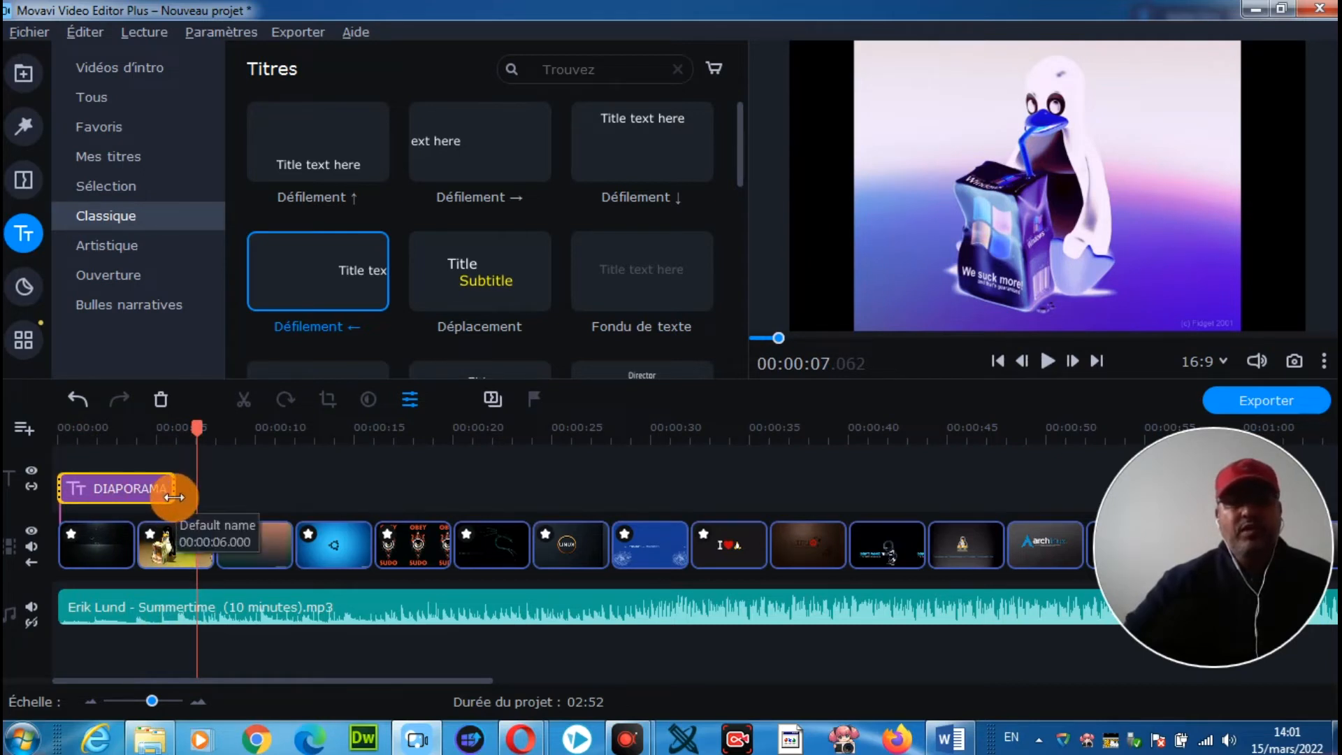
# Extend the title clip to about 22.8 seconds and play the slideshow from the start.
pyautogui.moveTo(174, 496); pyautogui.dragTo(494, 492)
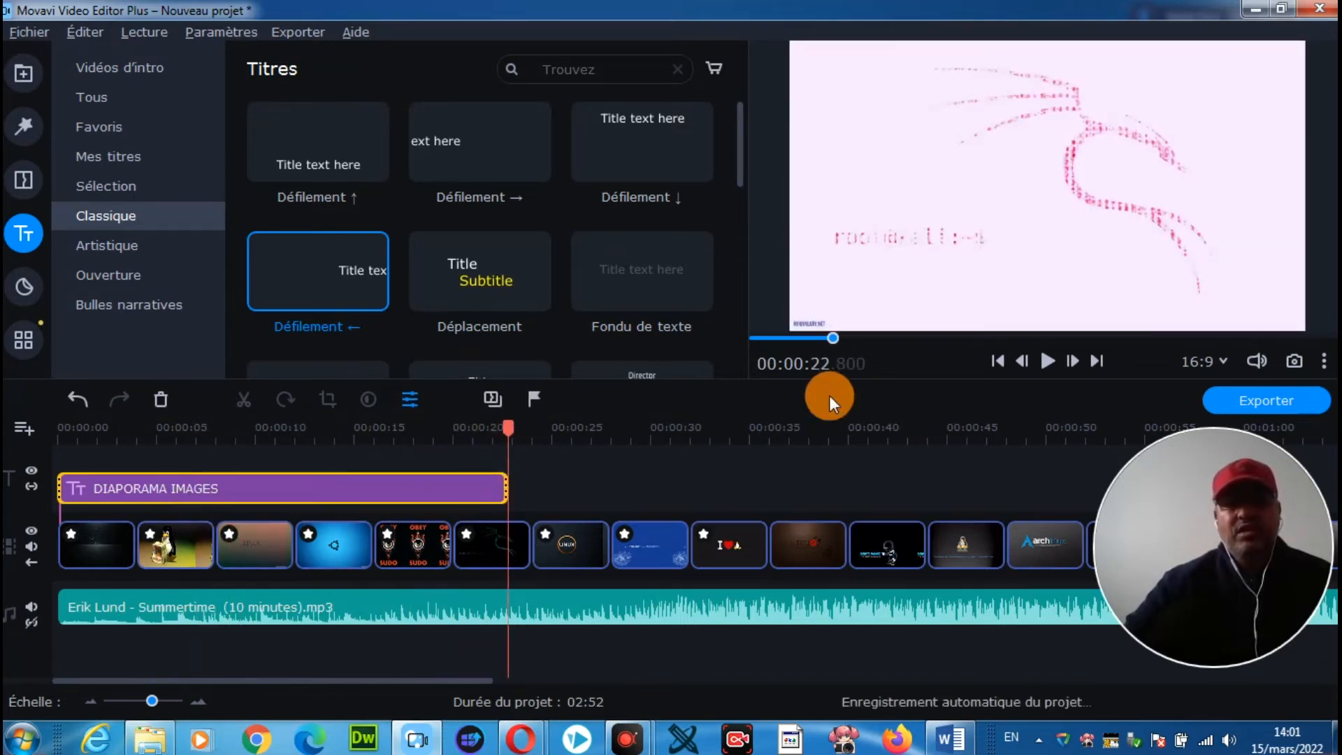
pyautogui.moveTo(513, 418); pyautogui.dragTo(58, 426)
pyautogui.click(1042, 354)
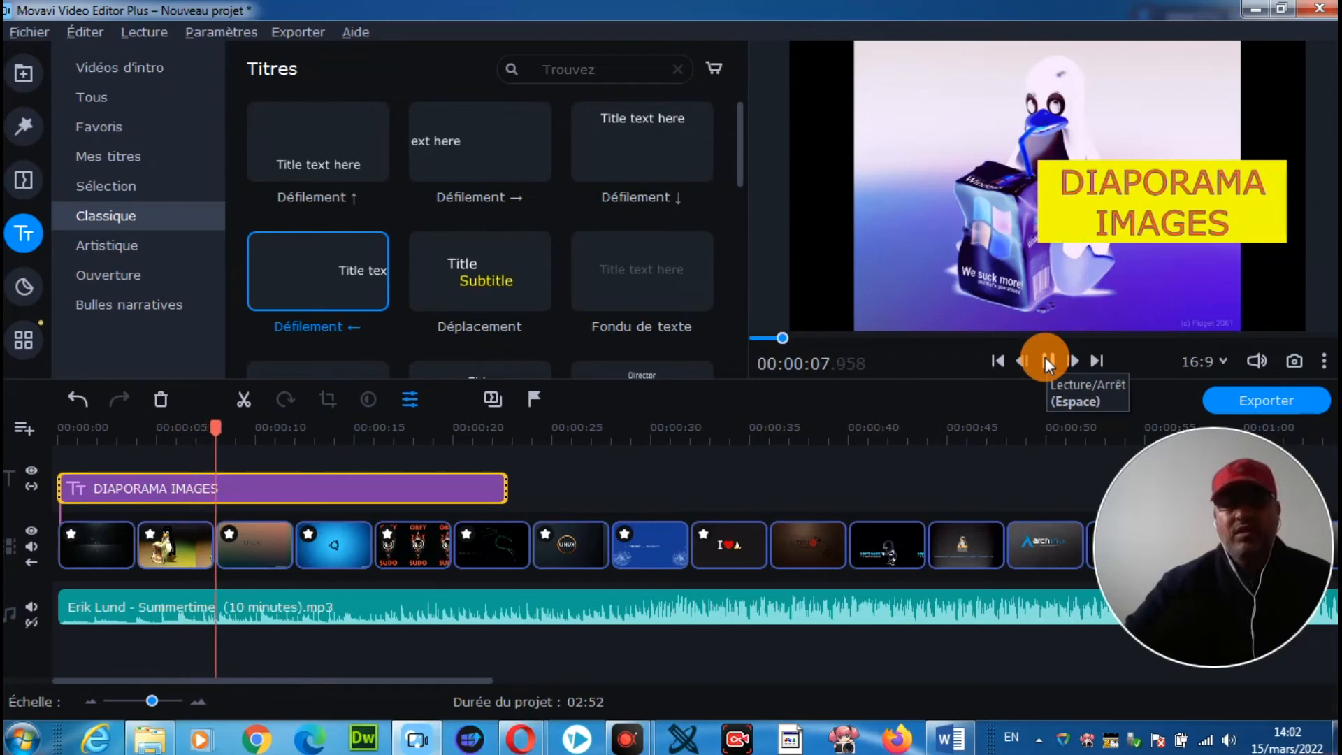
pyautogui.click(1045, 359)
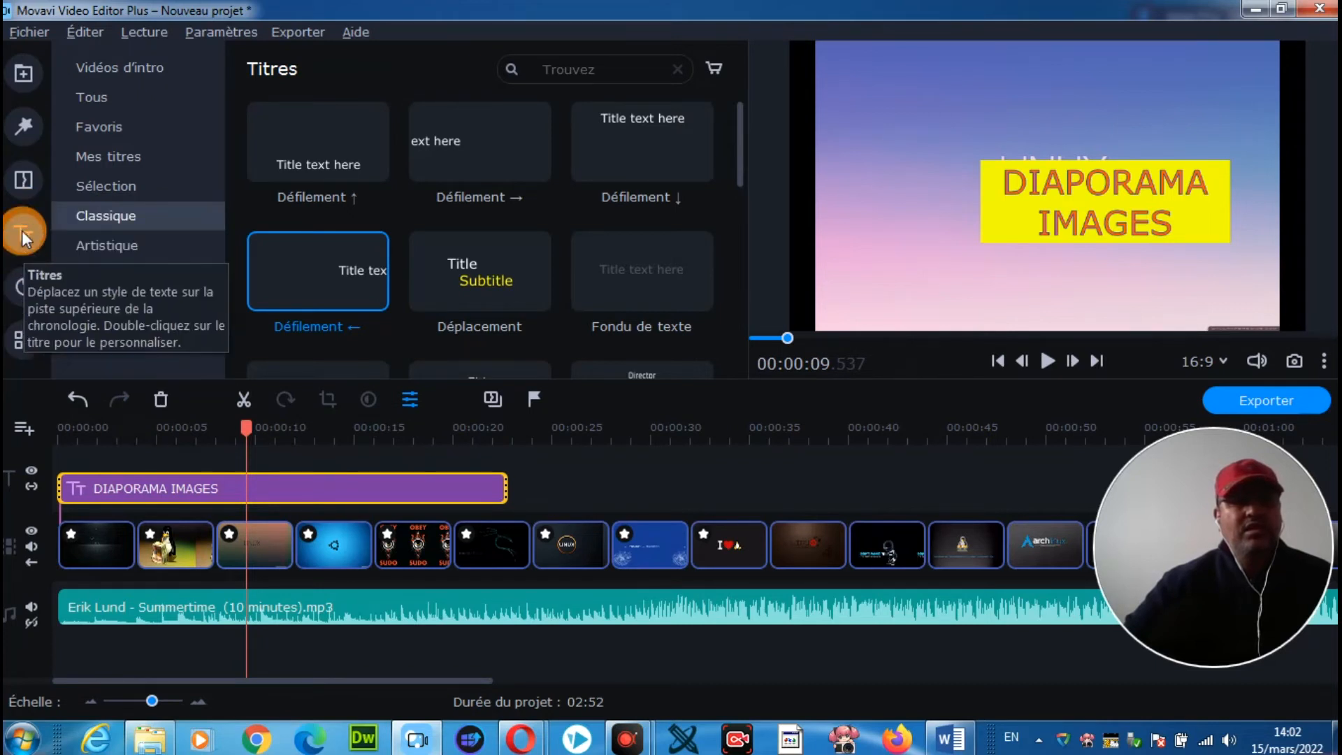
pyautogui.rightClick(237, 485)
pyautogui.moveTo(303, 253)
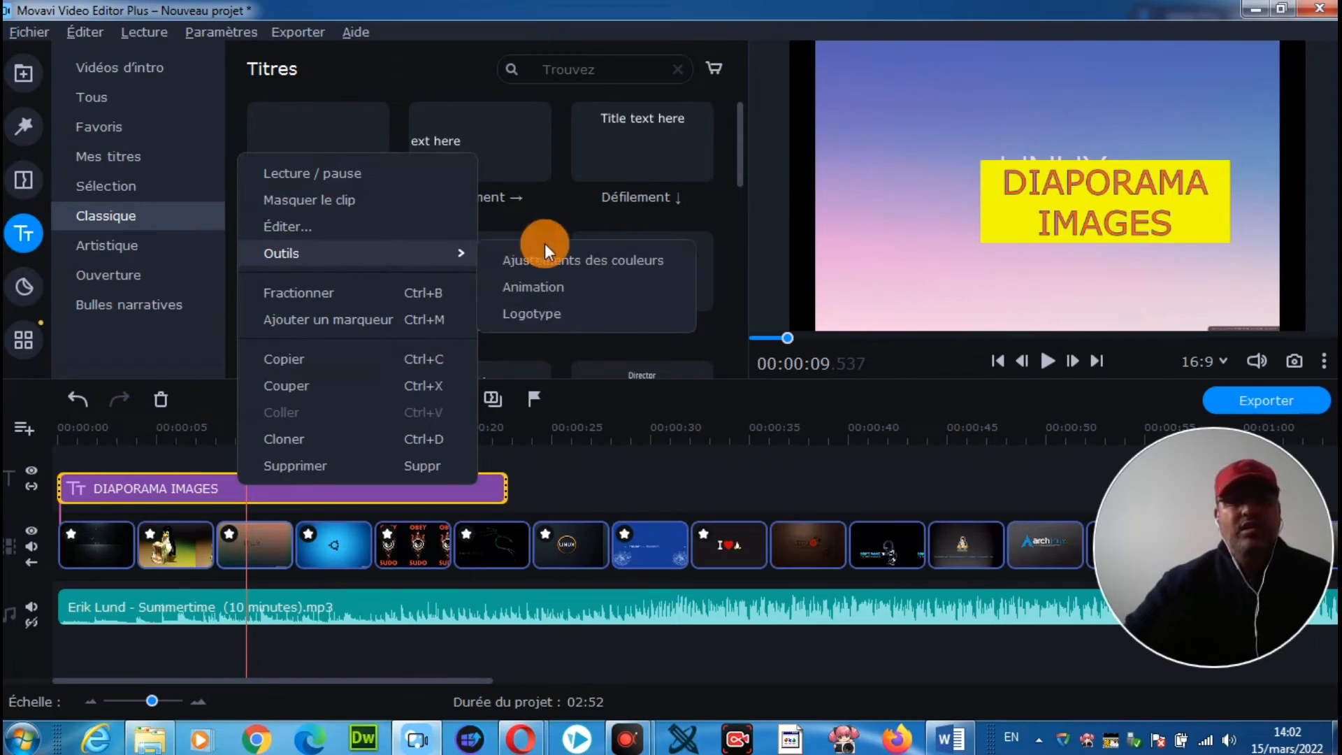
pyautogui.click(229, 489)
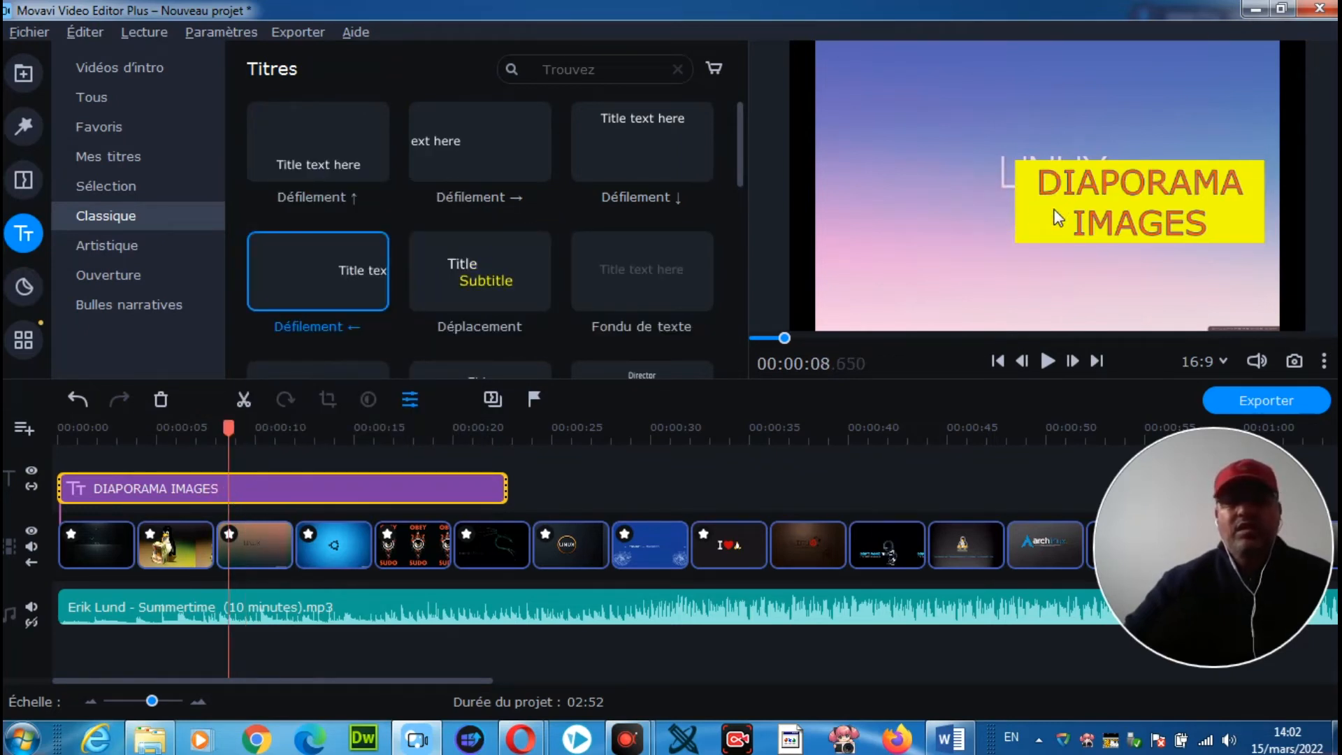
# Reopen the title for editing, shift its text toward the frame's lower left, and play the slideshow.
pyautogui.doubleClick(286, 492)
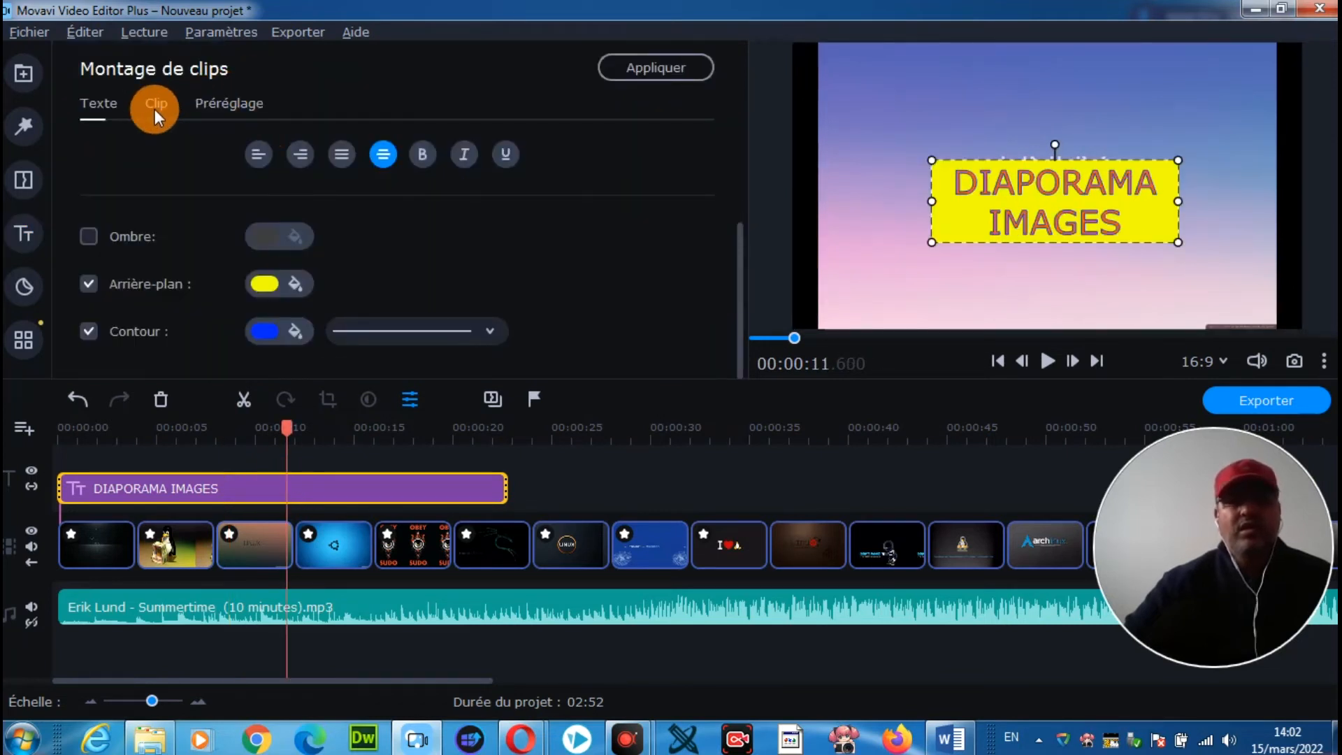
pyautogui.moveTo(1008, 204); pyautogui.dragTo(955, 266)
pyautogui.click(1047, 362)
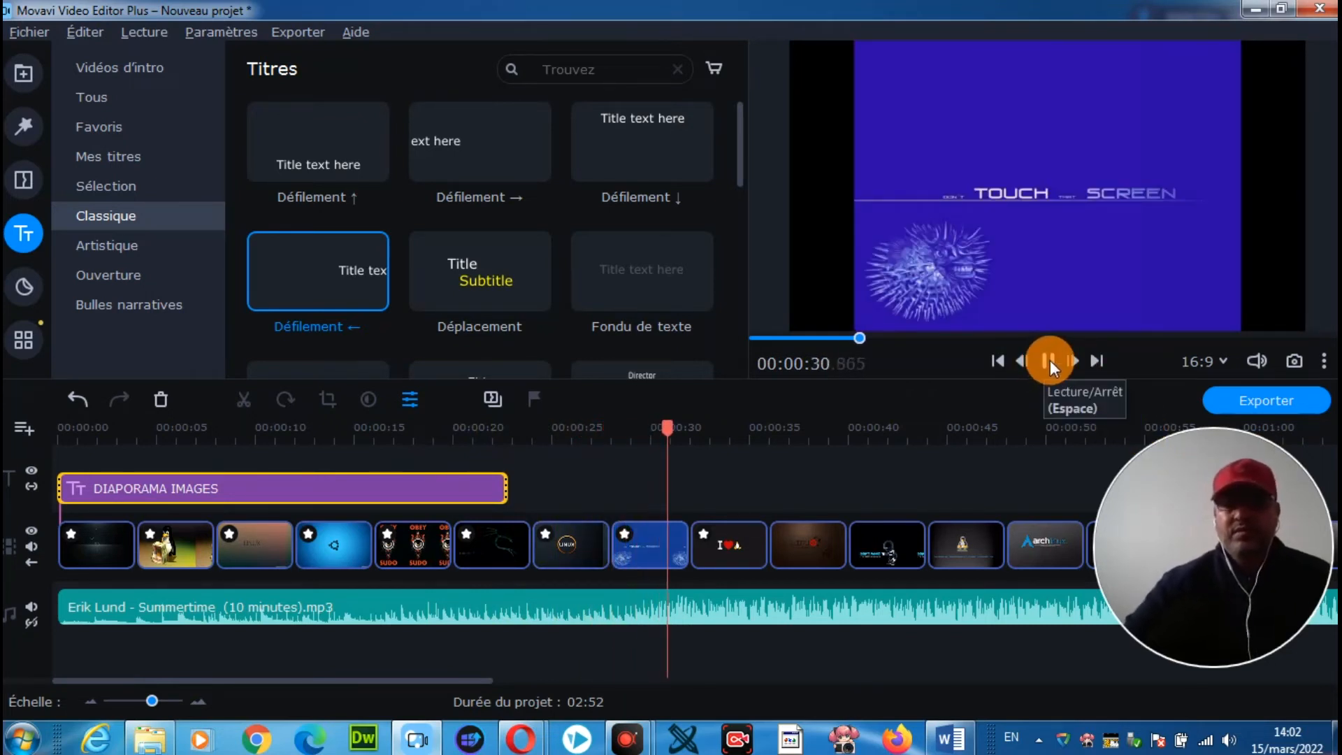
pyautogui.click(1049, 359)
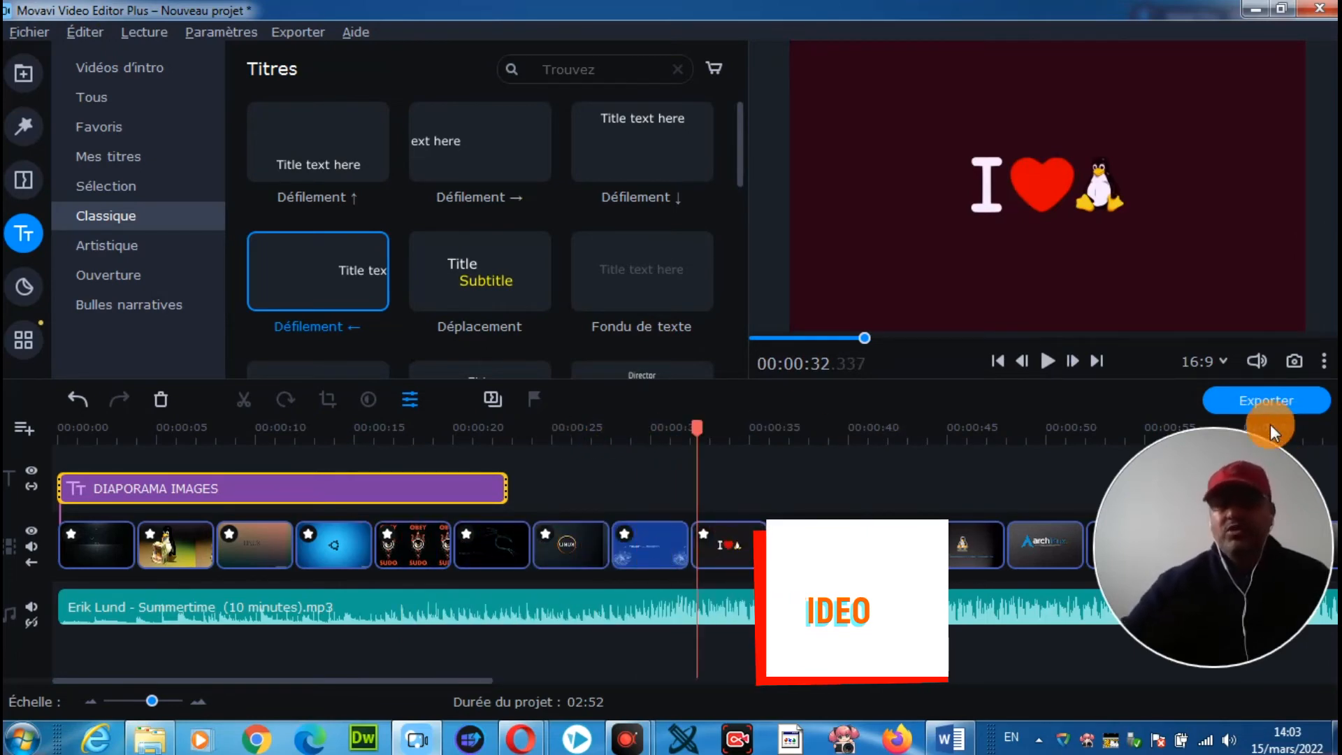
# Open the MP4 export settings and set the video title to DIAPORAMA IMAGES.
pyautogui.click(1260, 398)
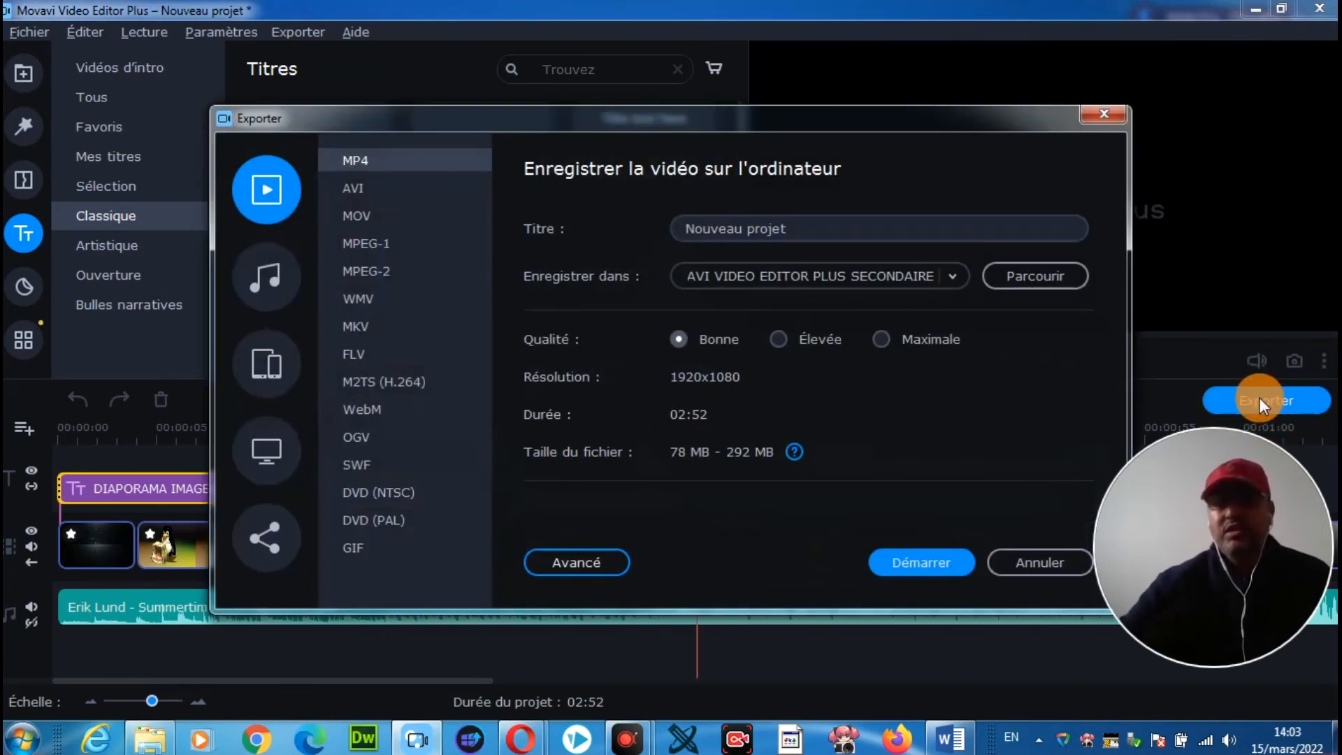
pyautogui.moveTo(1017, 120); pyautogui.dragTo(972, 79)
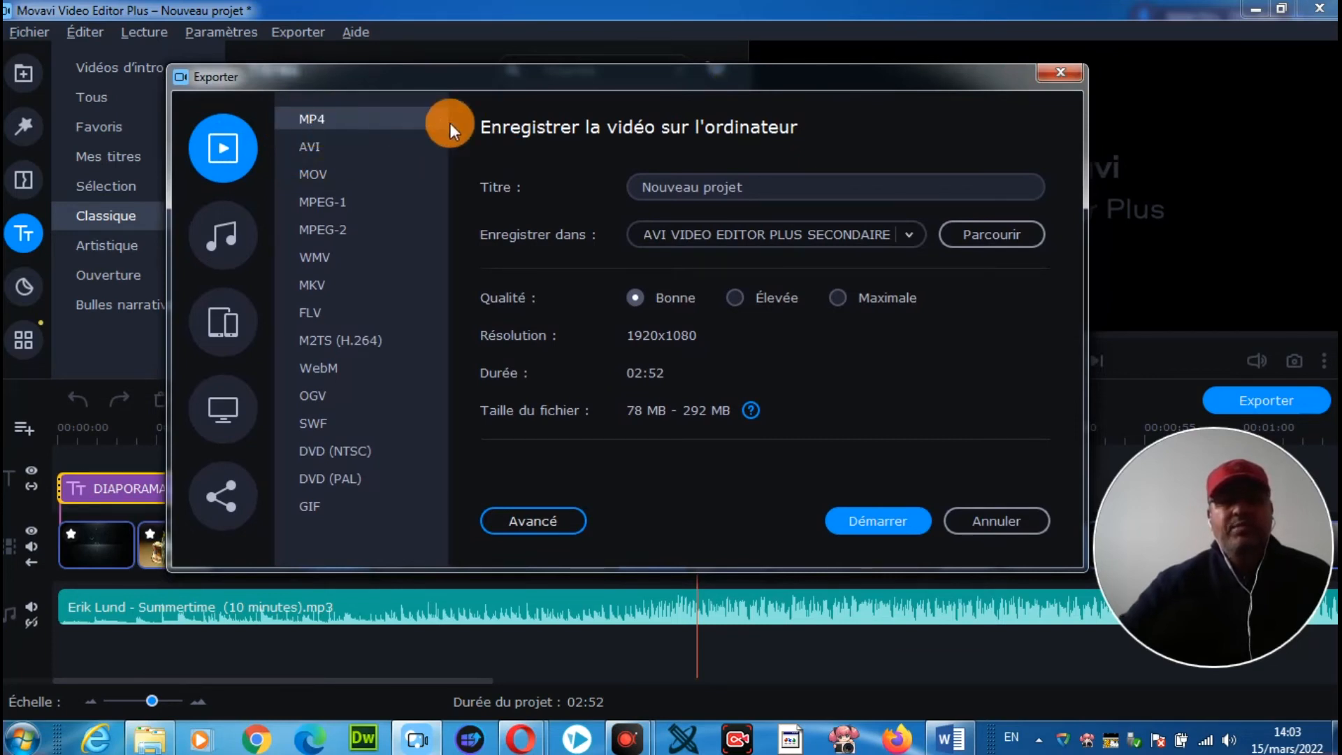
pyautogui.click(692, 186)
pyautogui.moveTo(752, 186); pyautogui.dragTo(618, 186)
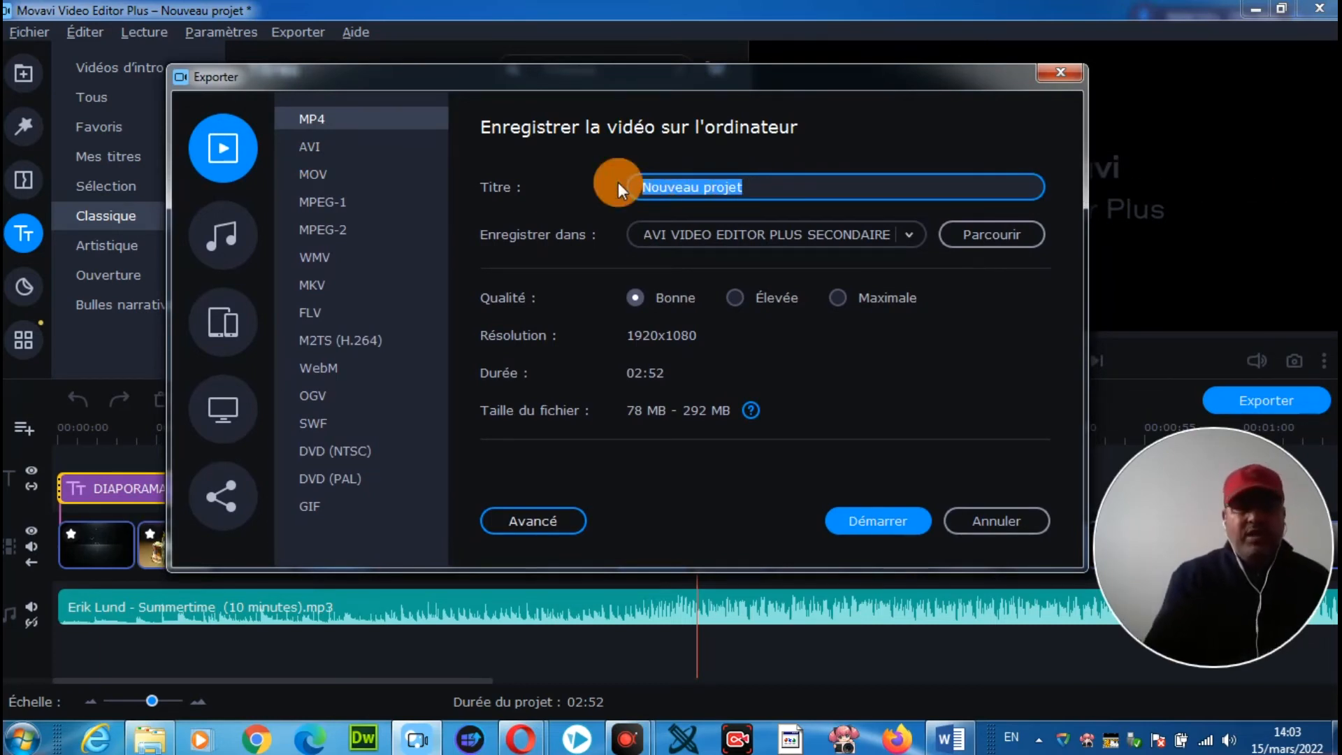
pyautogui.write('DI')
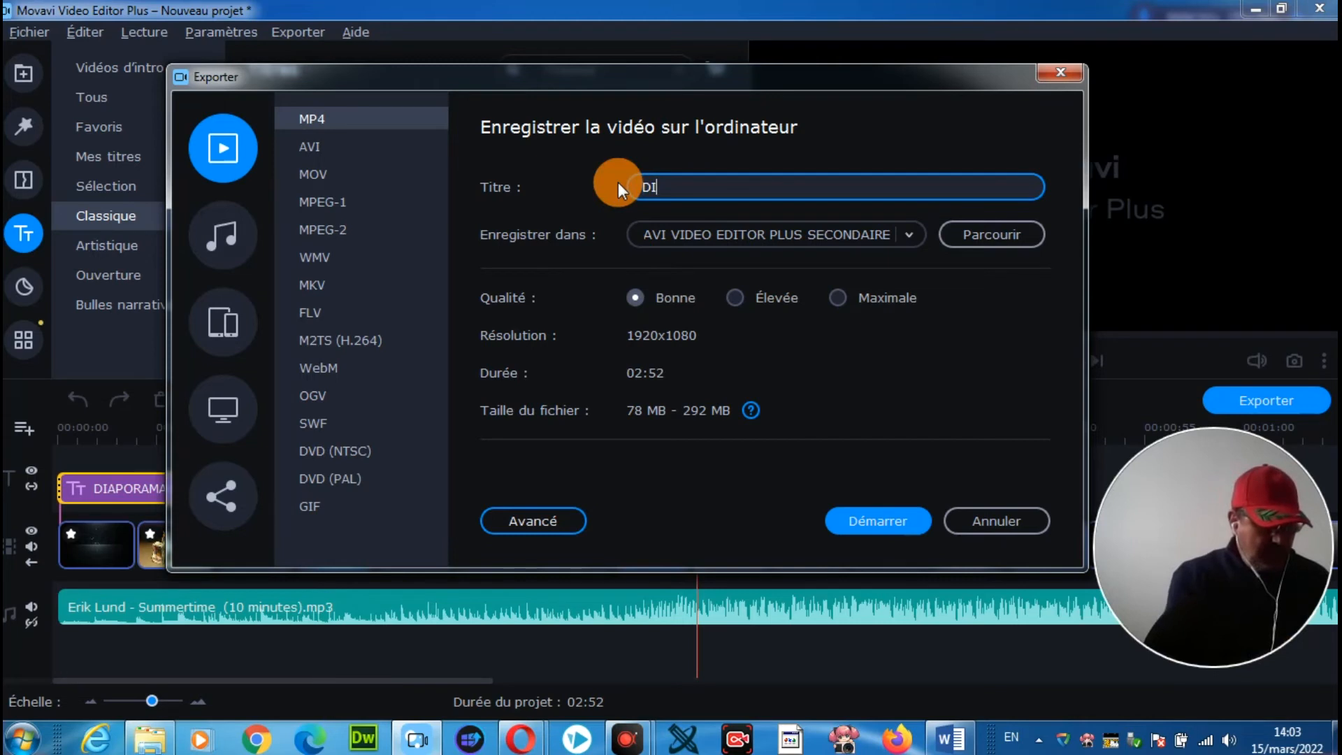
pyautogui.write('AP')
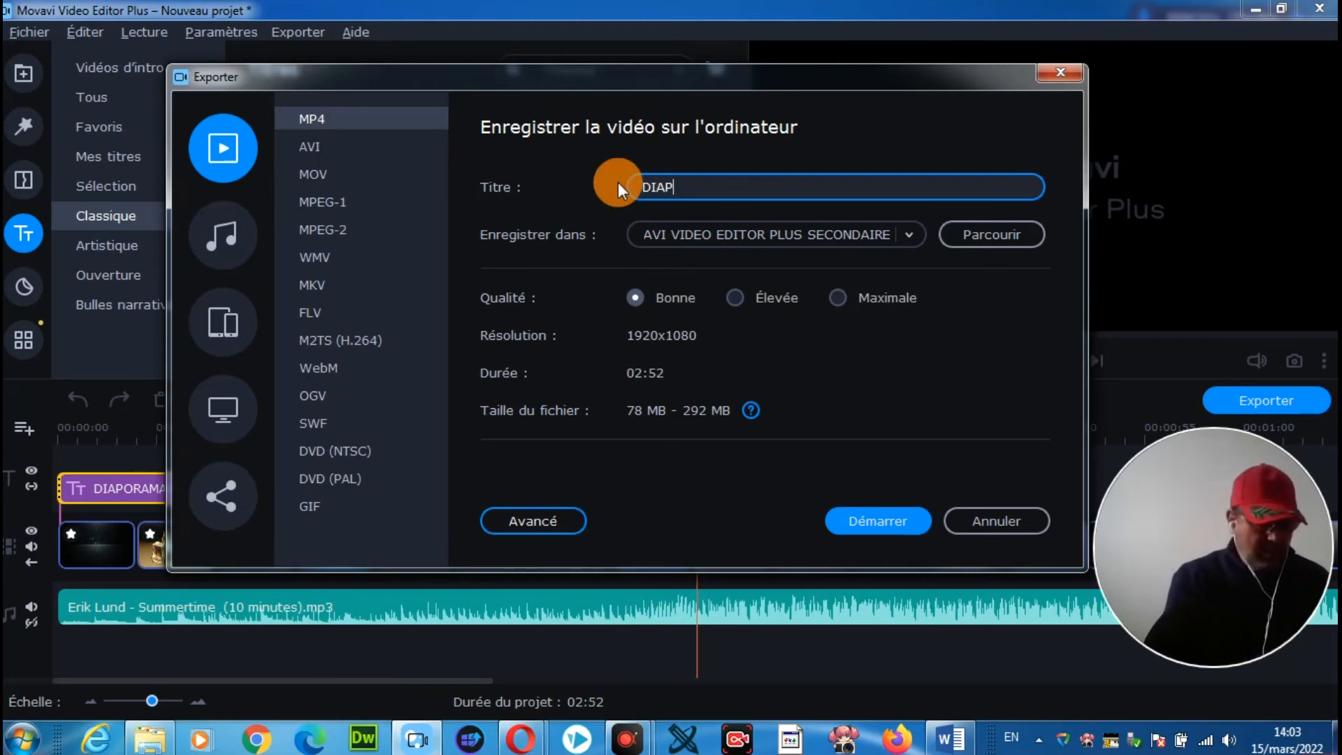
pyautogui.write('ORAM')
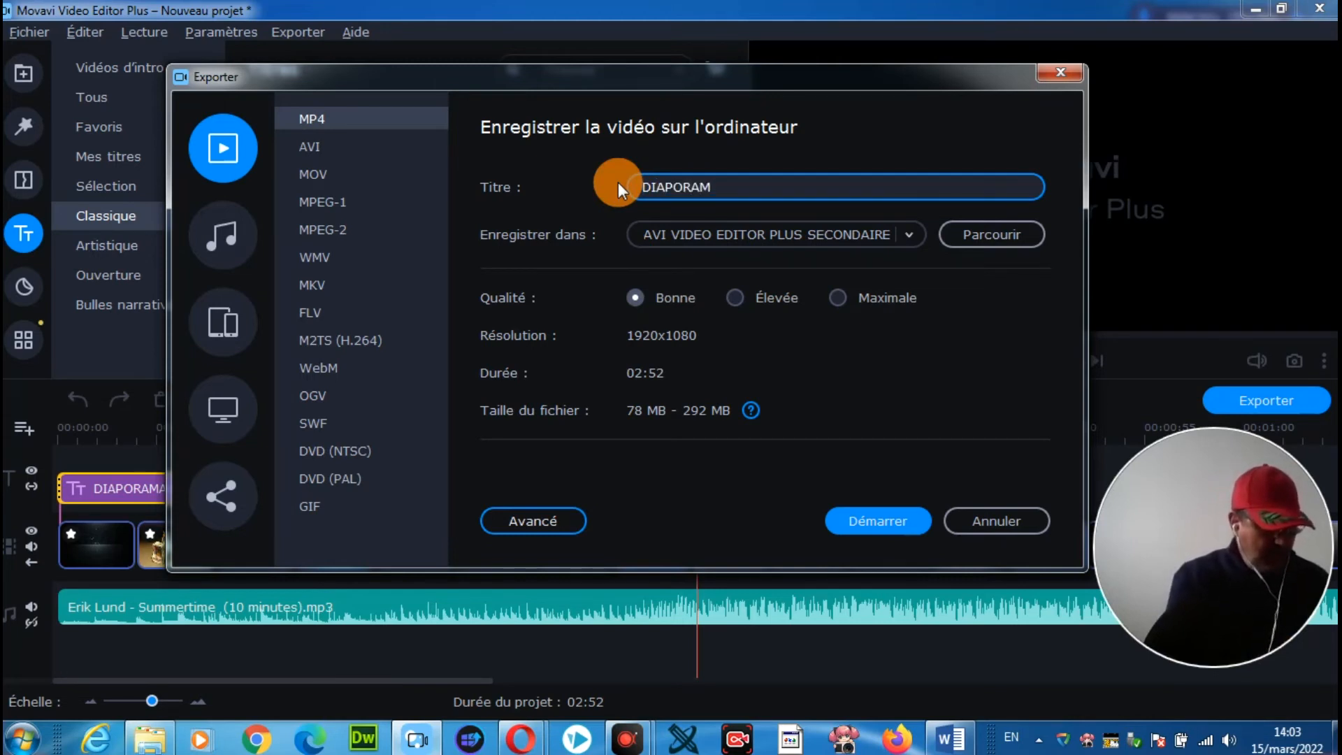
pyautogui.write('A')
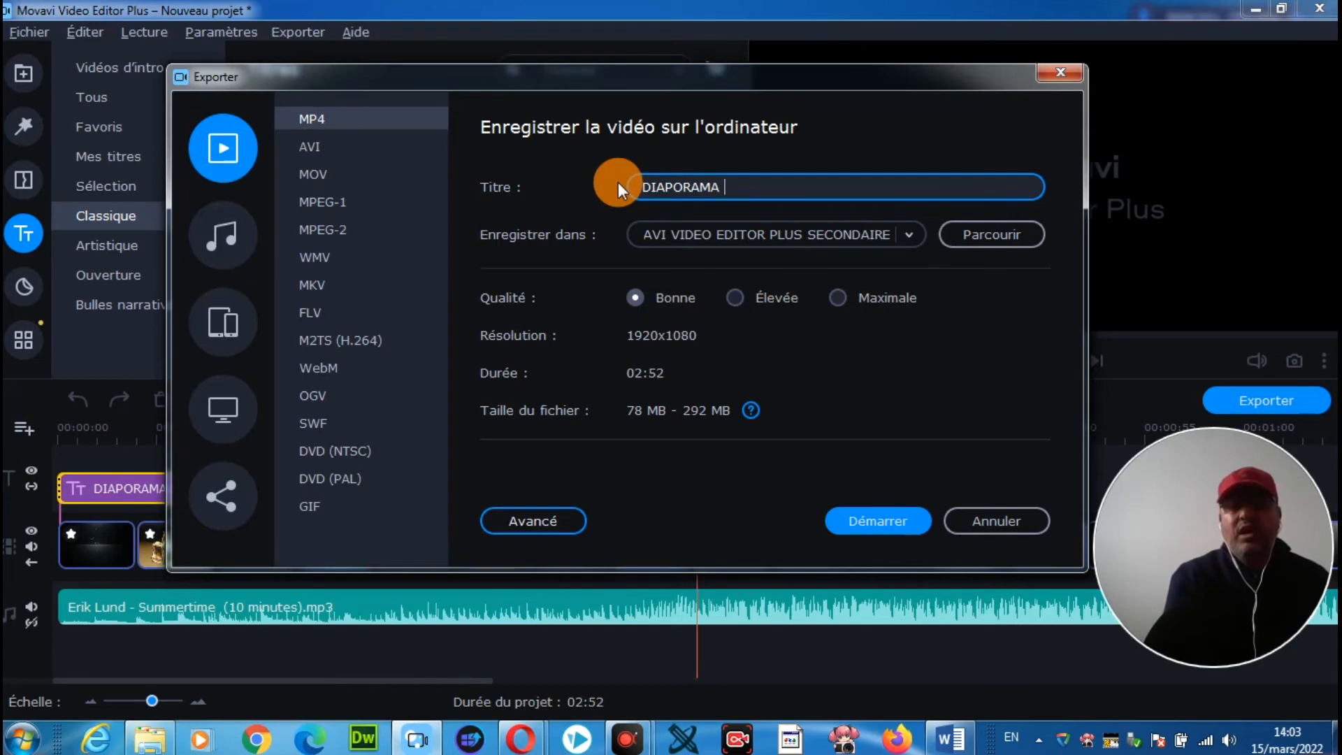
pyautogui.write(' IMAGES')
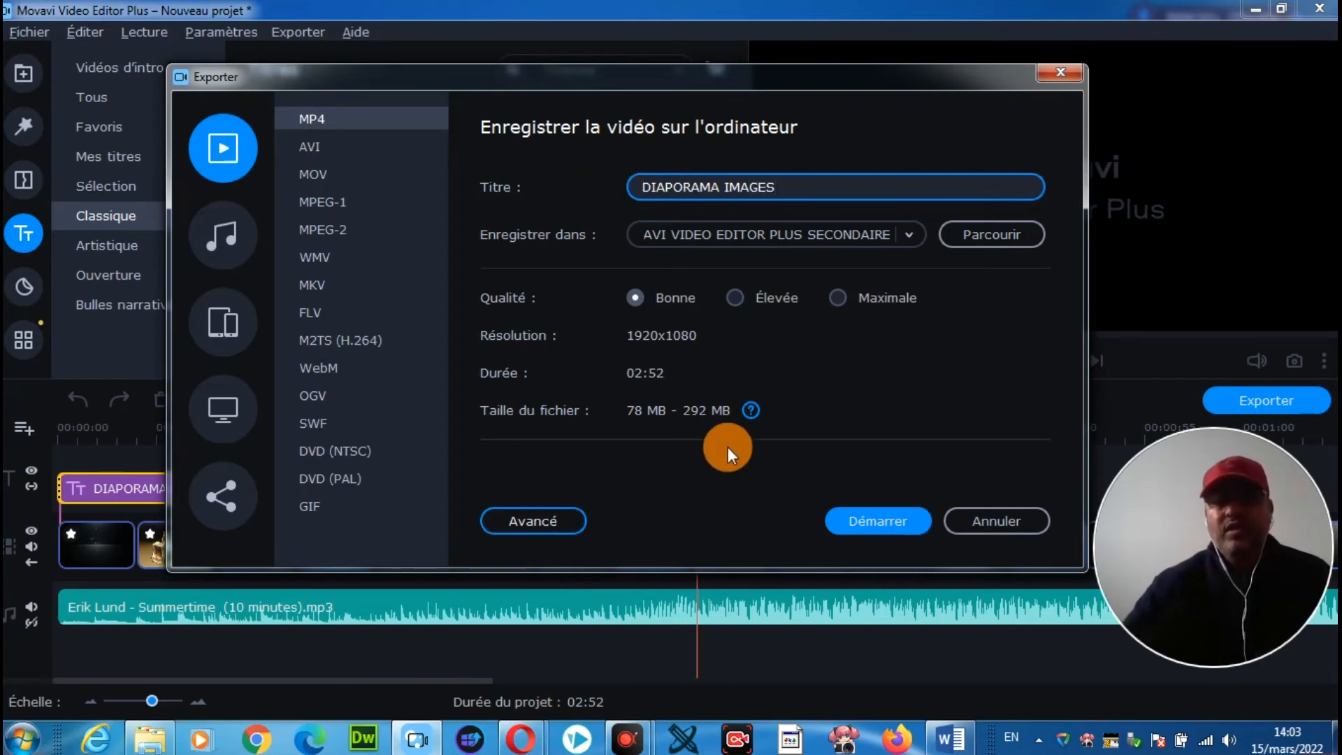
# Export the slideshow with Bonne quality and open the saved DIAPORAMA IMAGES.mp4 in VLC.
pyautogui.click(873, 521)
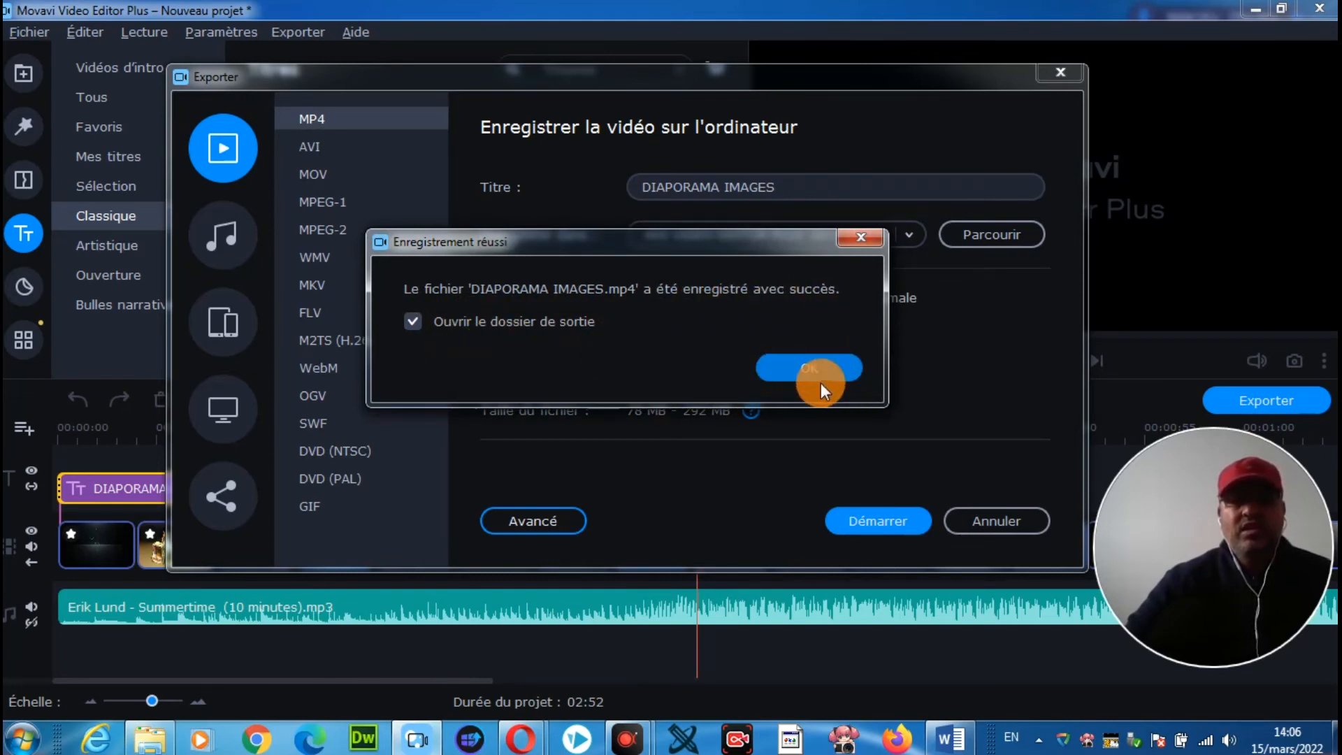
pyautogui.click(802, 367)
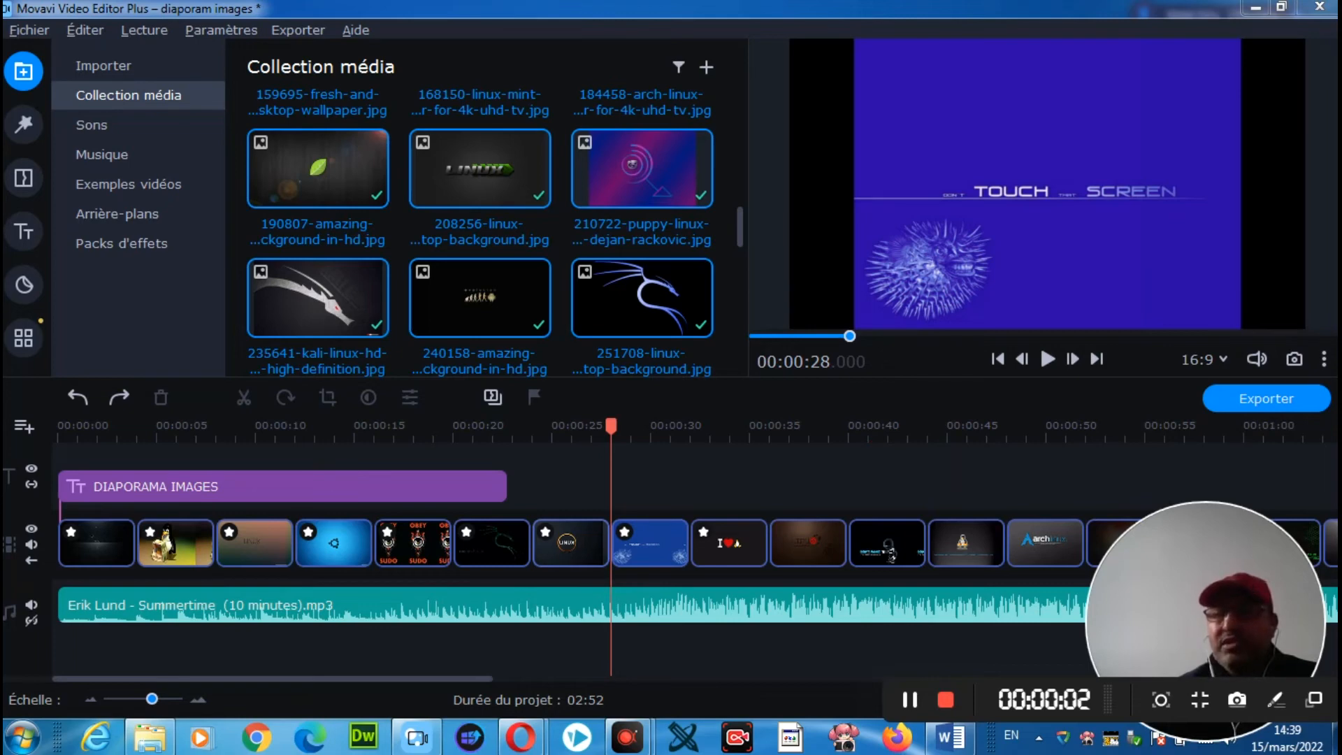
pyautogui.doubleClick(884, 212)
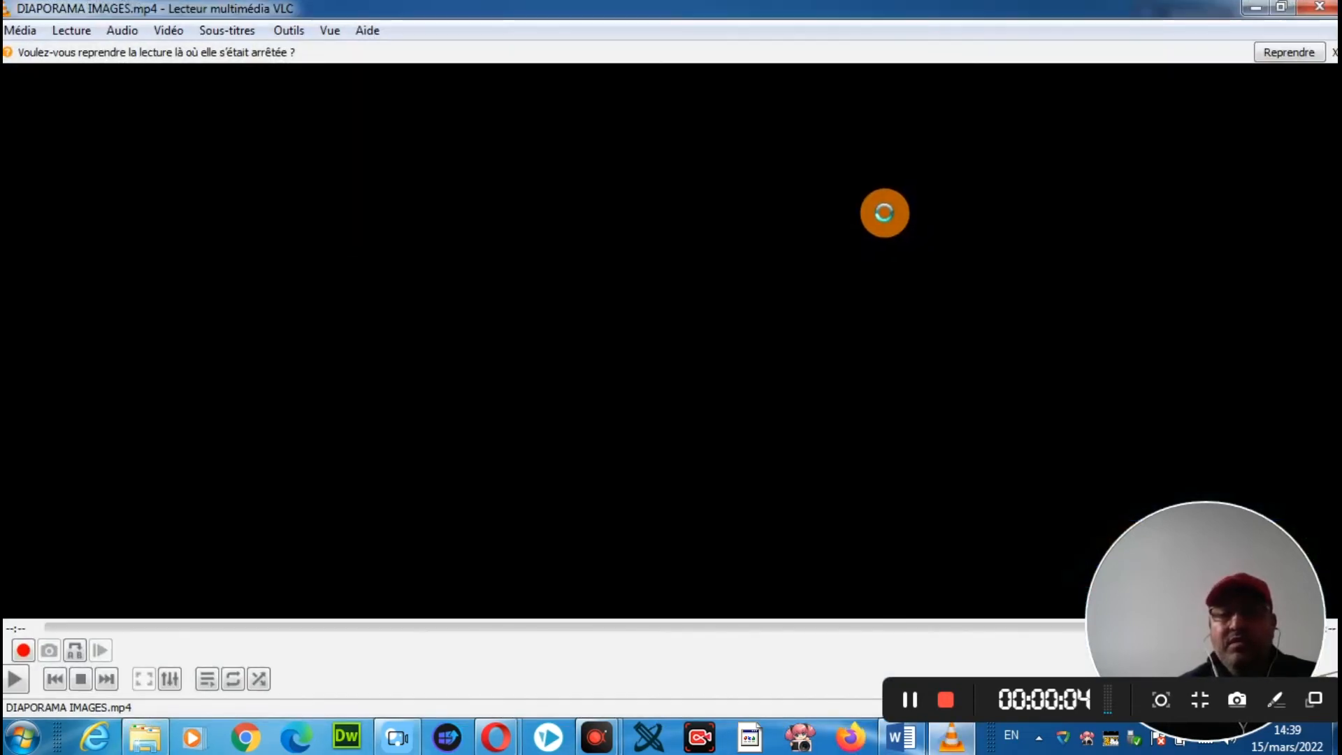